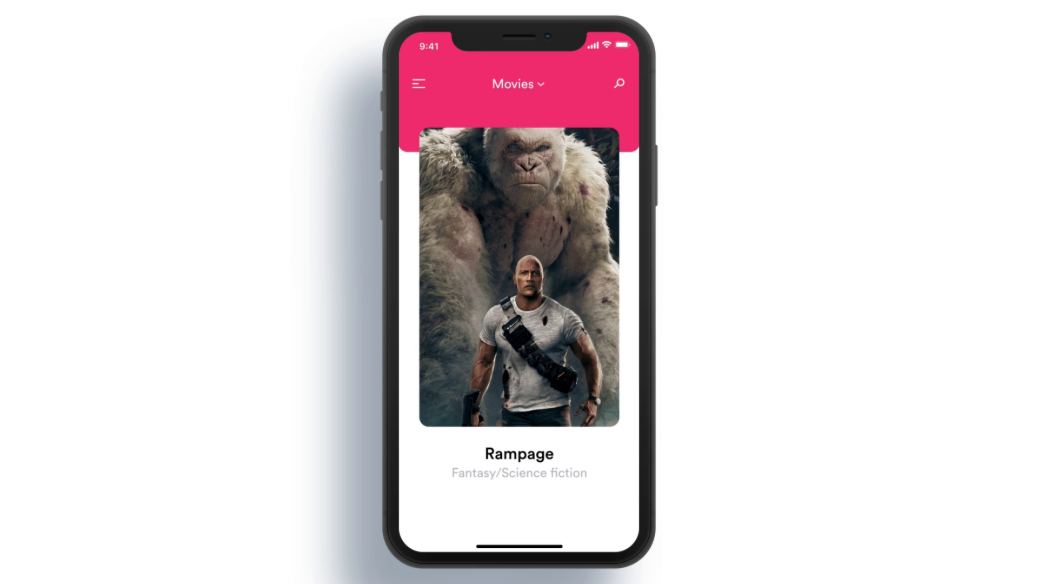
Play the finished movie demo: reveal Trailers, tap the heart pink, swipe to the next card.
{"action": "left_click_drag", "start_coordinate": [546, 394], "coordinate": [543, 331]}
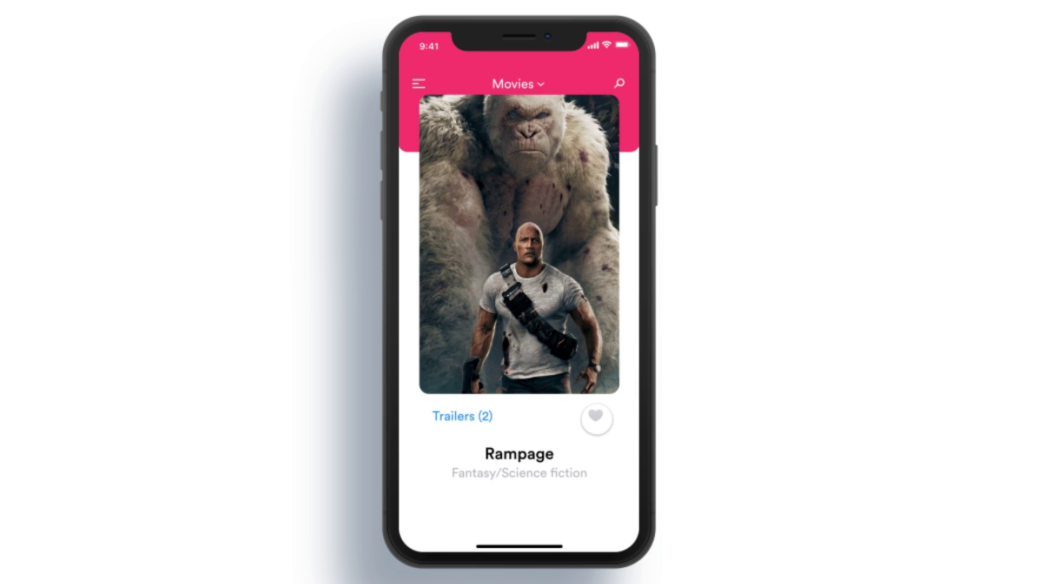
{"action": "left_click", "coordinate": [596, 415]}
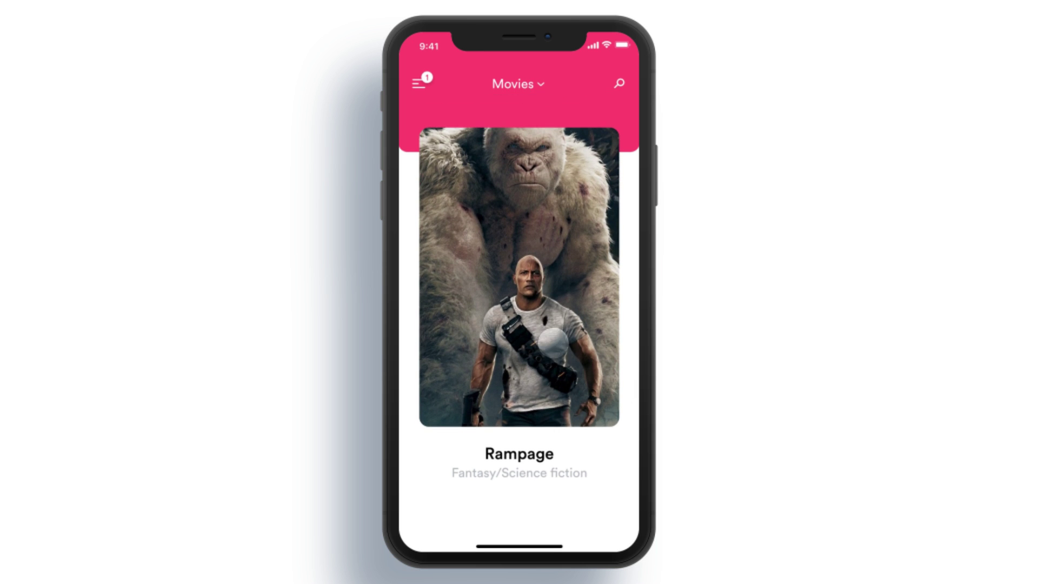
{"action": "left_click_drag", "start_coordinate": [594, 366], "coordinate": [573, 360]}
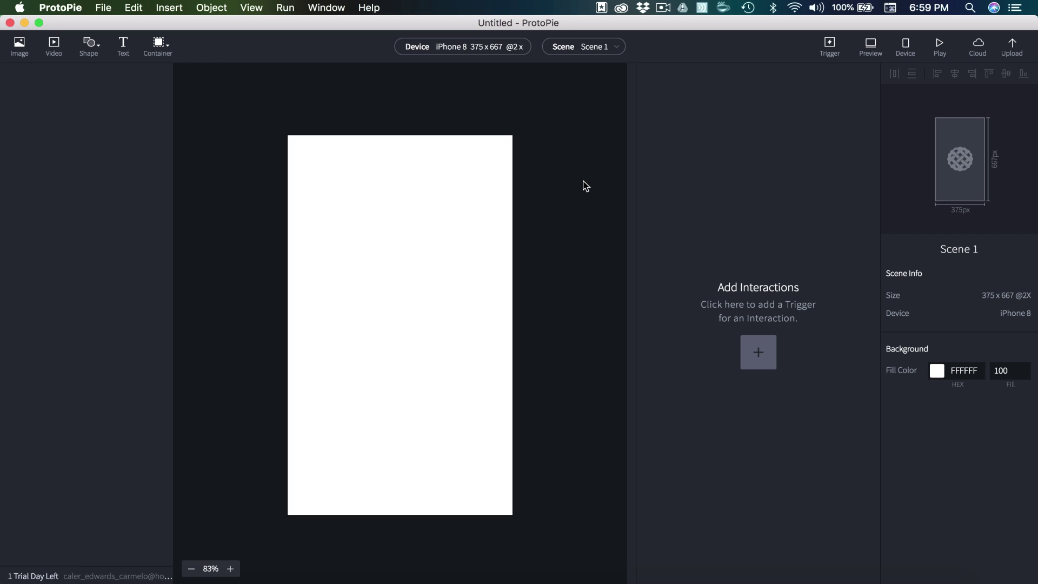
Switch the scene's device to iPhone X.
{"action": "left_click", "coordinate": [421, 49]}
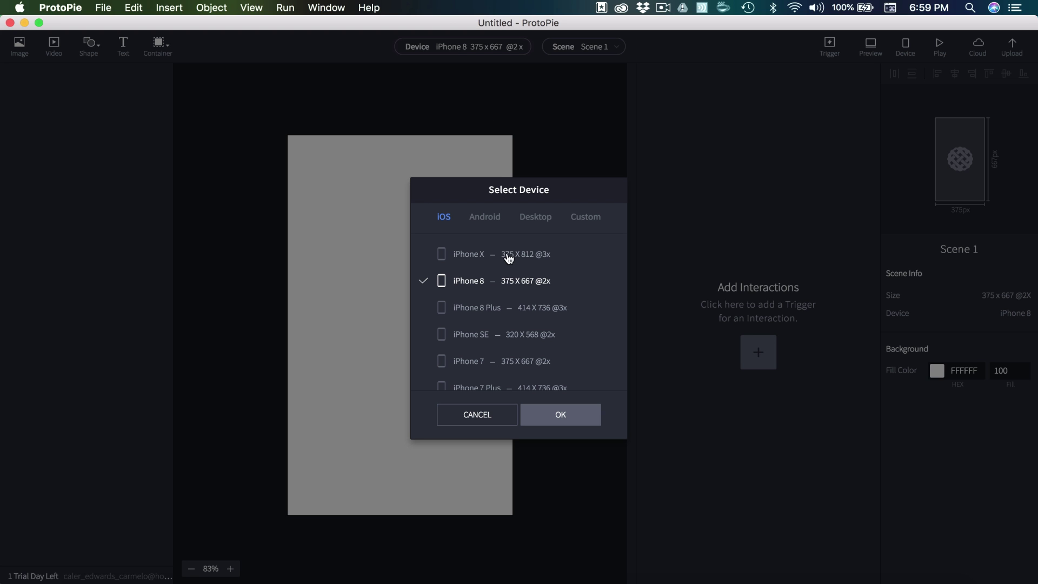
{"action": "left_click", "coordinate": [462, 258]}
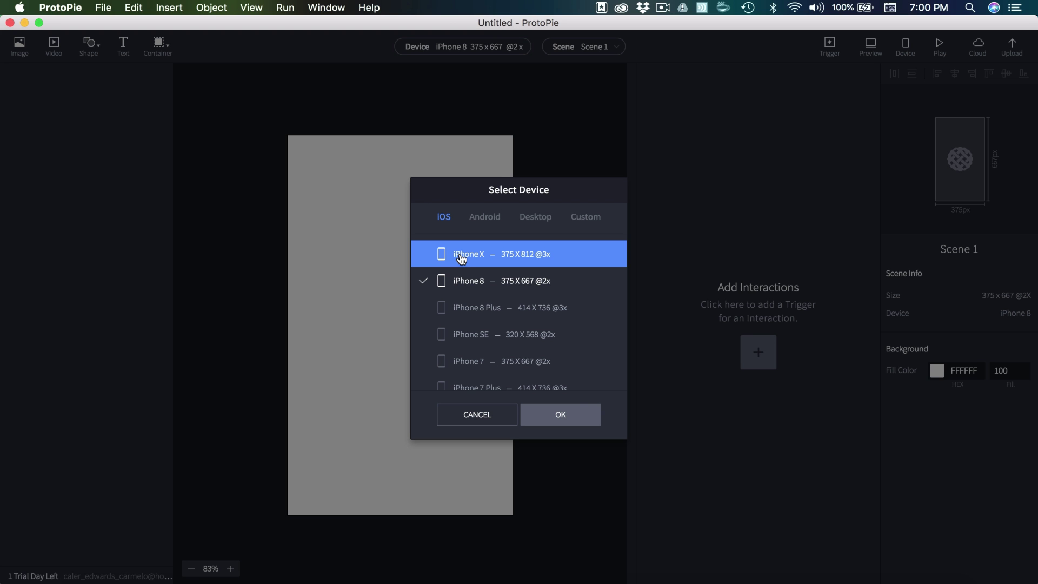
{"action": "left_click", "coordinate": [576, 413]}
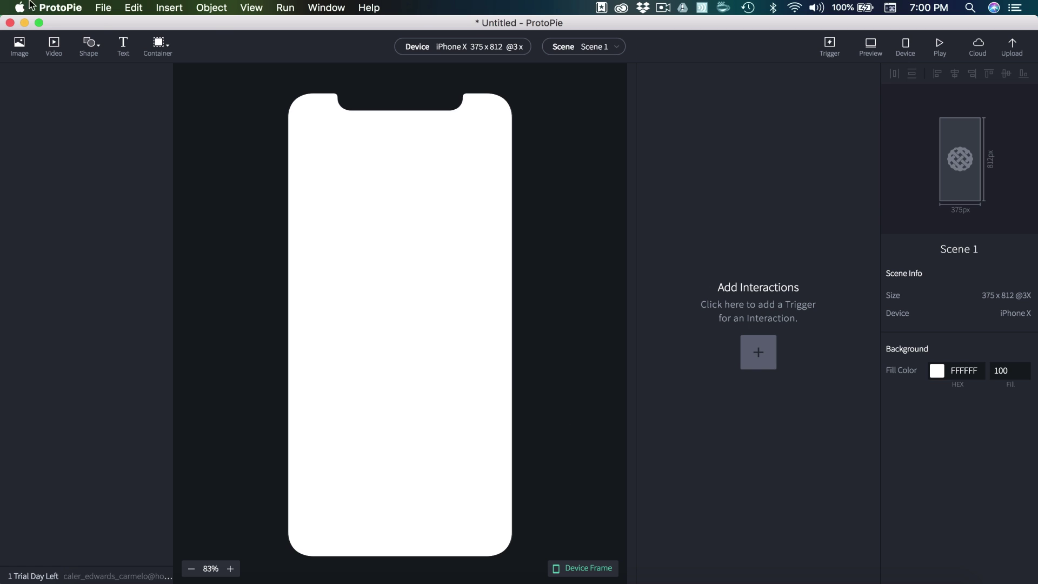
Import the Home artboard from Design_01.xd via Adobe XD CC import.
{"action": "left_click", "coordinate": [101, 13]}
{"action": "mouse_move", "coordinate": [139, 141]}
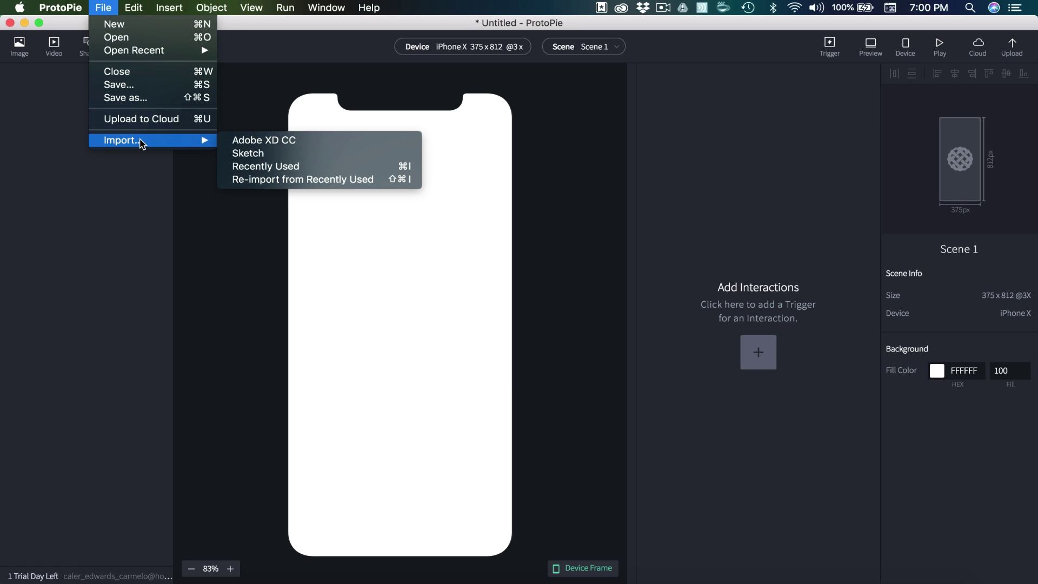
{"action": "left_click", "coordinate": [232, 142]}
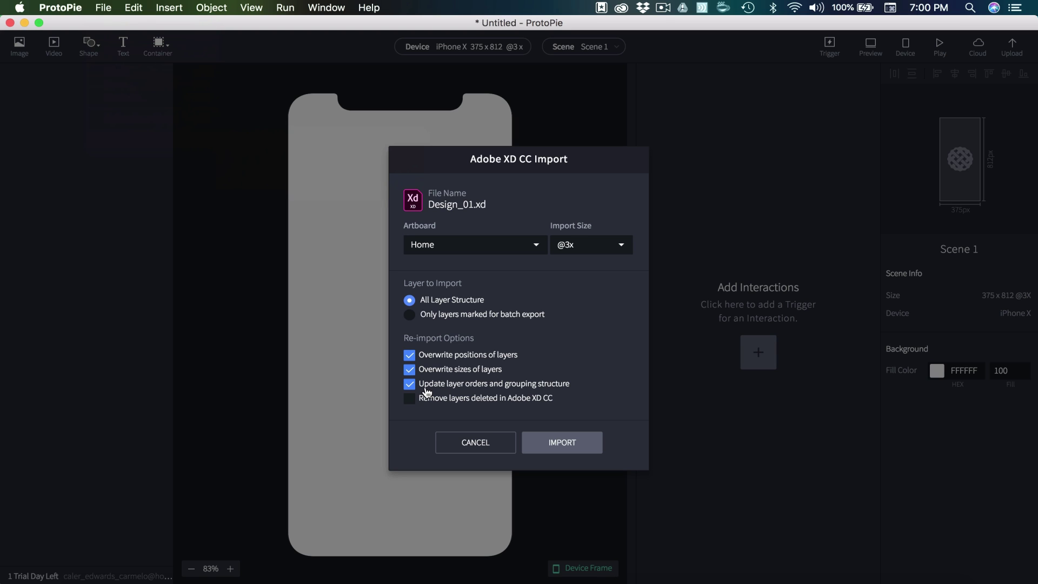
{"action": "left_click", "coordinate": [569, 443]}
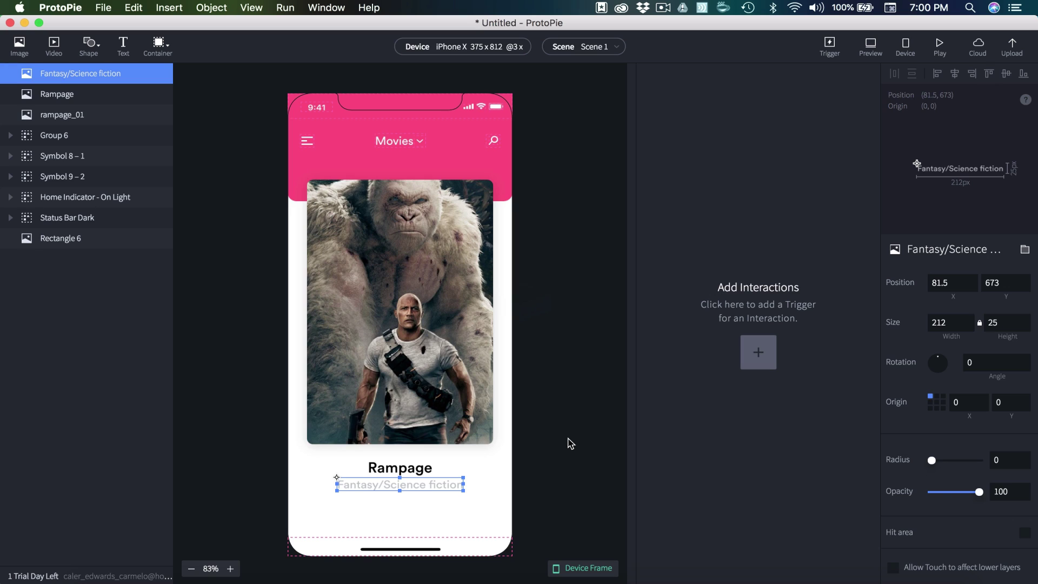
Rename the Rectangle 6 header layer to 'Rectangle _Red'.
{"action": "left_click", "coordinate": [59, 239]}
{"action": "double_click", "coordinate": [52, 239]}
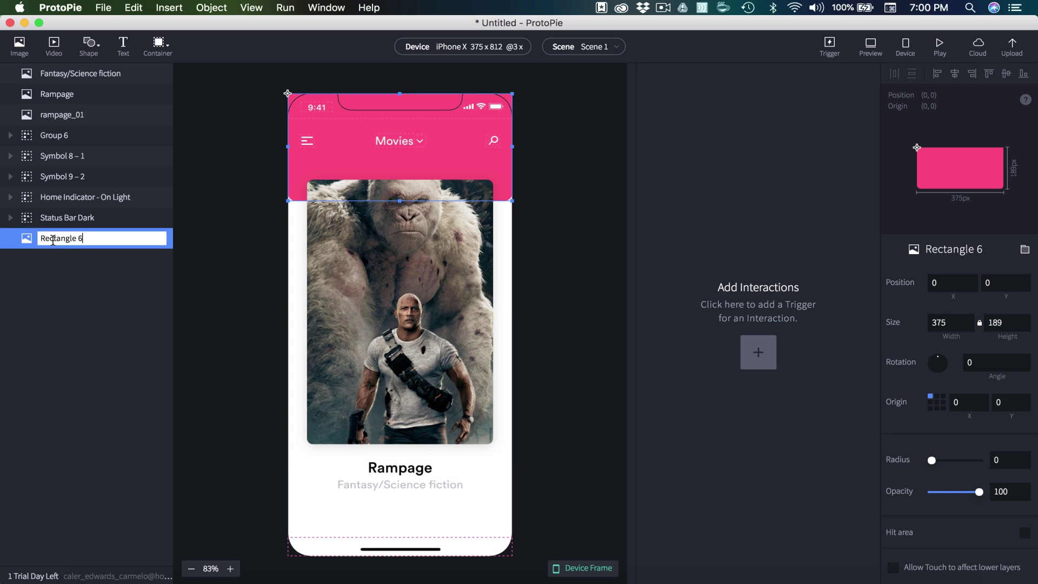
{"action": "type", "text": "_Red"}
{"action": "key", "text": "Return"}
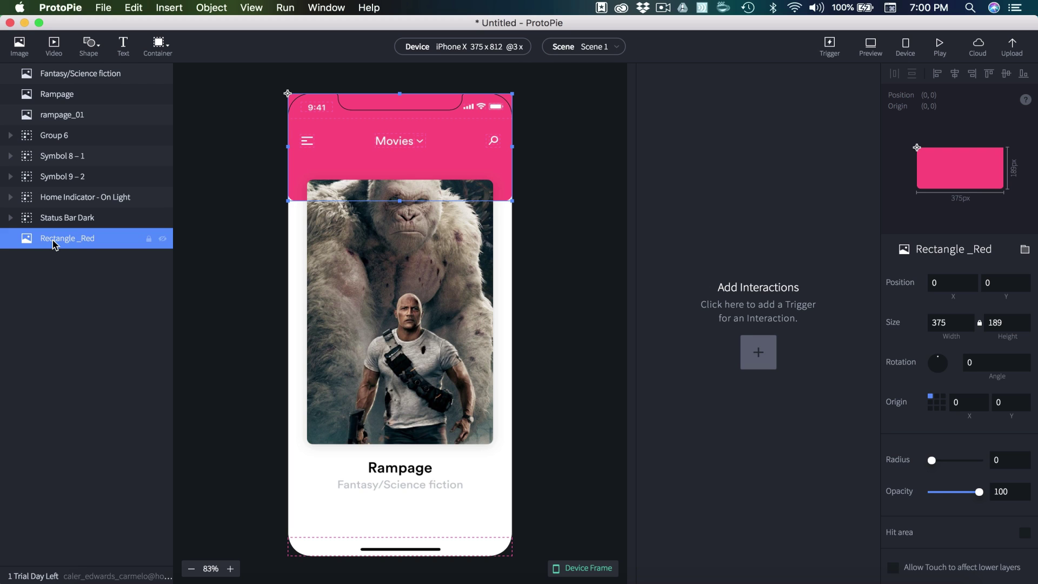
Group Group 6 and both Symbol layers into a container named 'Nav'.
{"action": "left_click", "coordinate": [65, 177]}
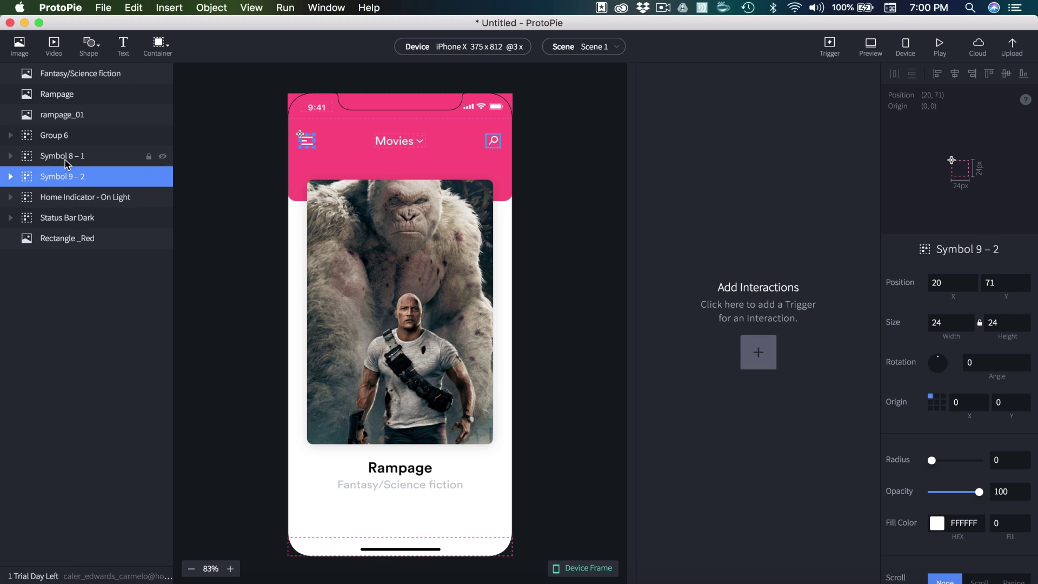
{"action": "left_click", "coordinate": [66, 158]}
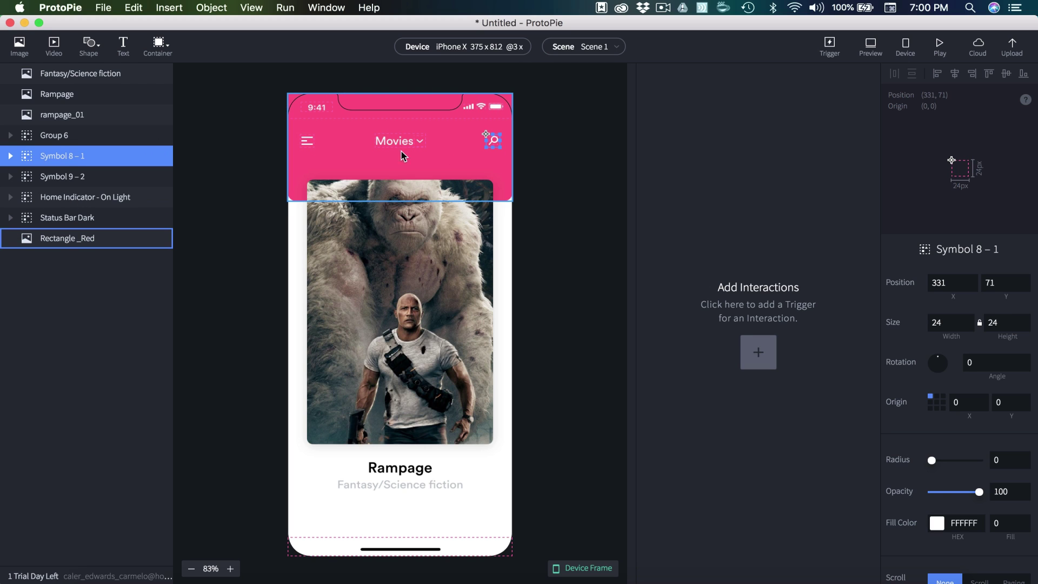
{"action": "left_click", "coordinate": [47, 135]}
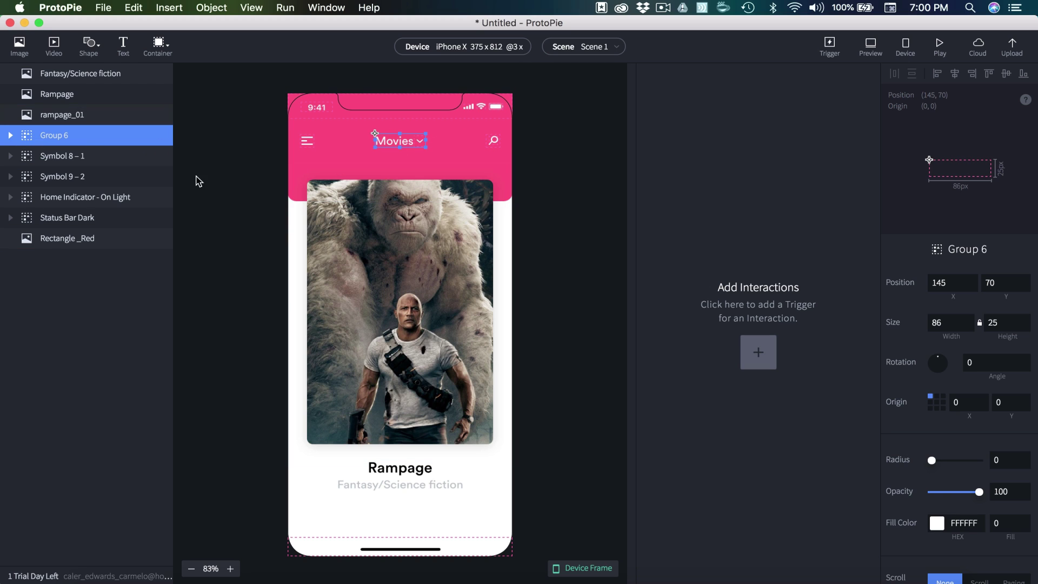
{"action": "left_click", "coordinate": [89, 177], "text": "shift"}
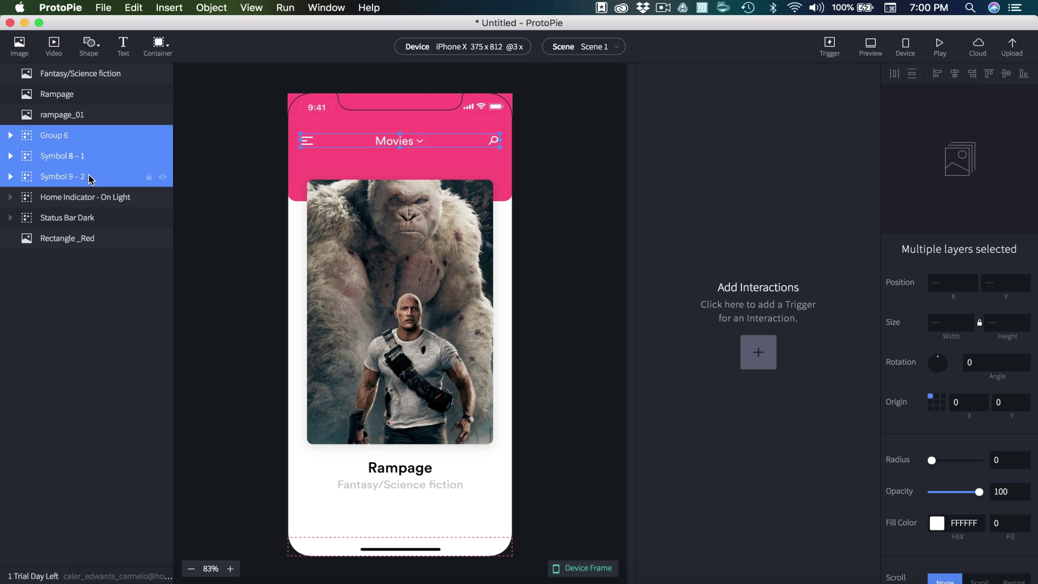
{"action": "key", "text": "super+g"}
{"action": "double_click", "coordinate": [53, 135]}
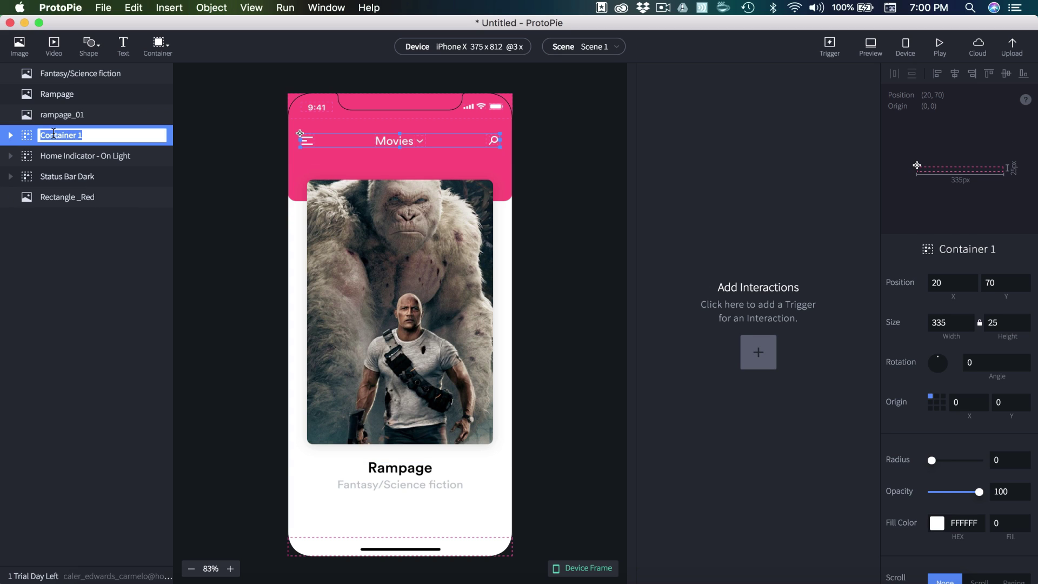
{"action": "type", "text": "Nav"}
{"action": "key", "text": "Return"}
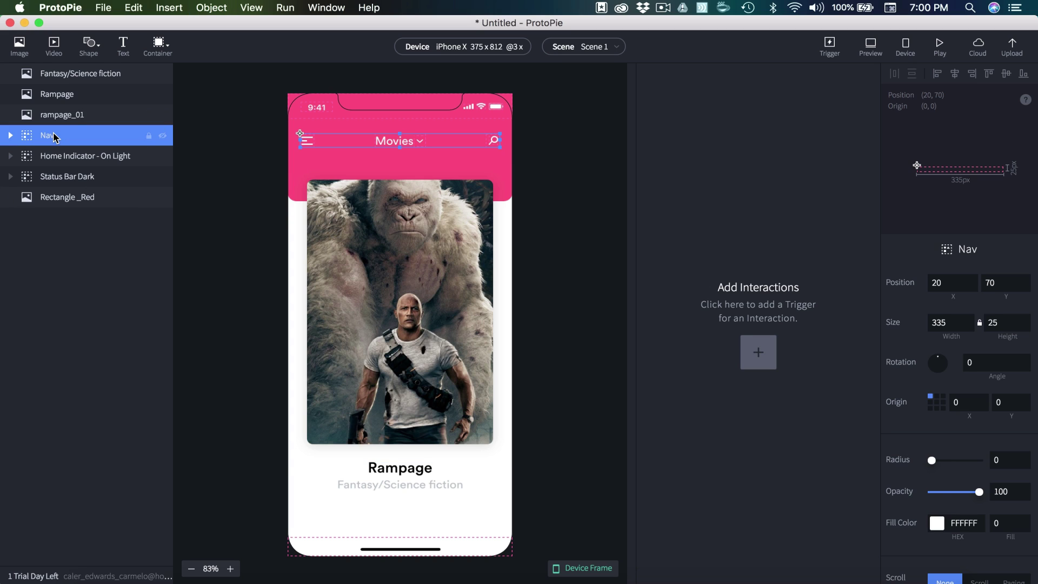
Append '_txt' to the Rampage and Fantasy/Science fiction text layer names.
{"action": "left_click", "coordinate": [57, 97]}
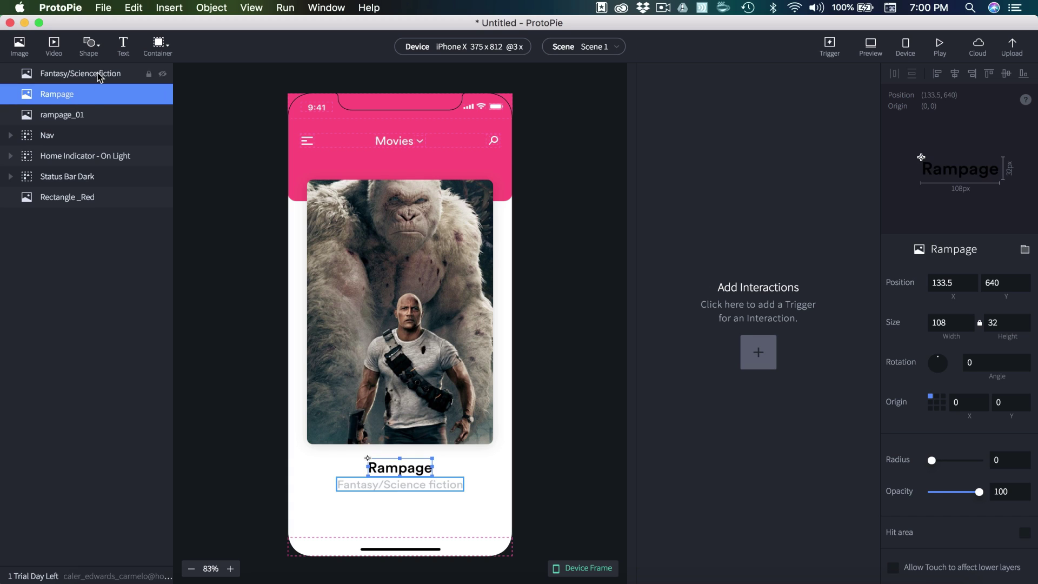
{"action": "left_click", "coordinate": [98, 78], "text": "shift"}
{"action": "left_click", "coordinate": [75, 95]}
{"action": "double_click", "coordinate": [74, 95]}
{"action": "left_click", "coordinate": [75, 95]}
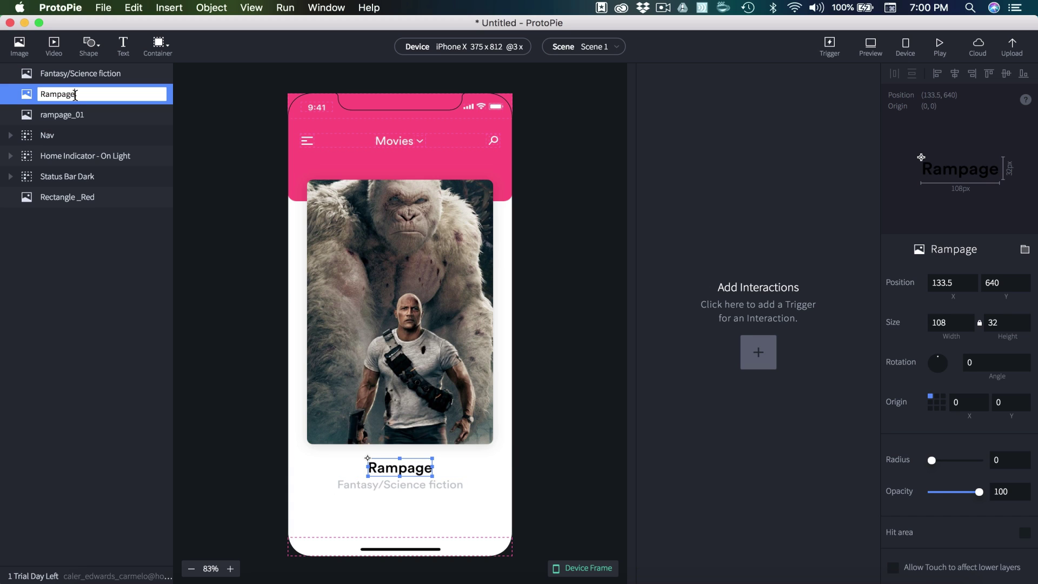
{"action": "type", "text": "_txt"}
{"action": "key", "text": "Return"}
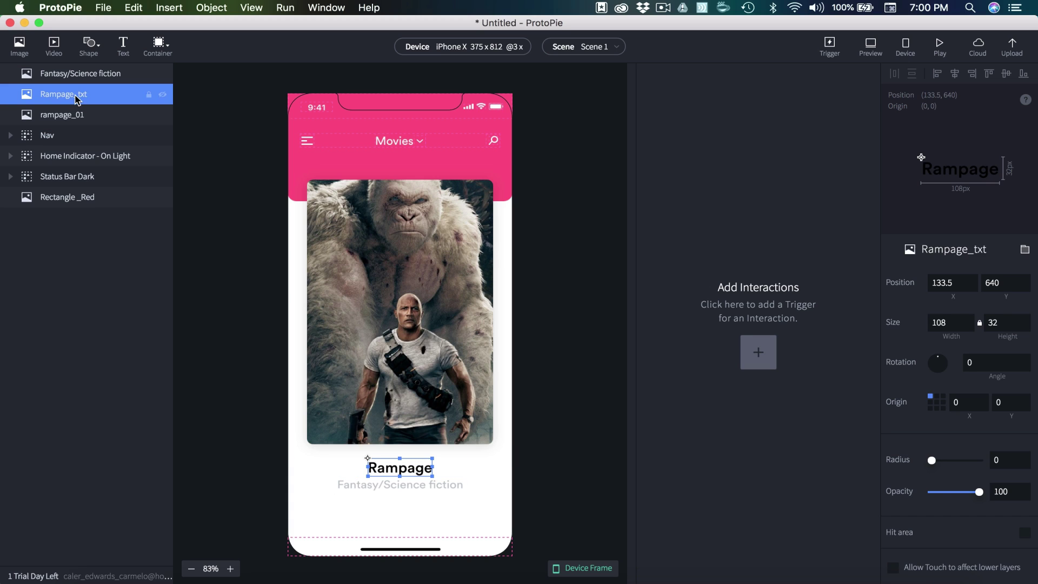
{"action": "double_click", "coordinate": [90, 74]}
{"action": "key", "text": "Right"}
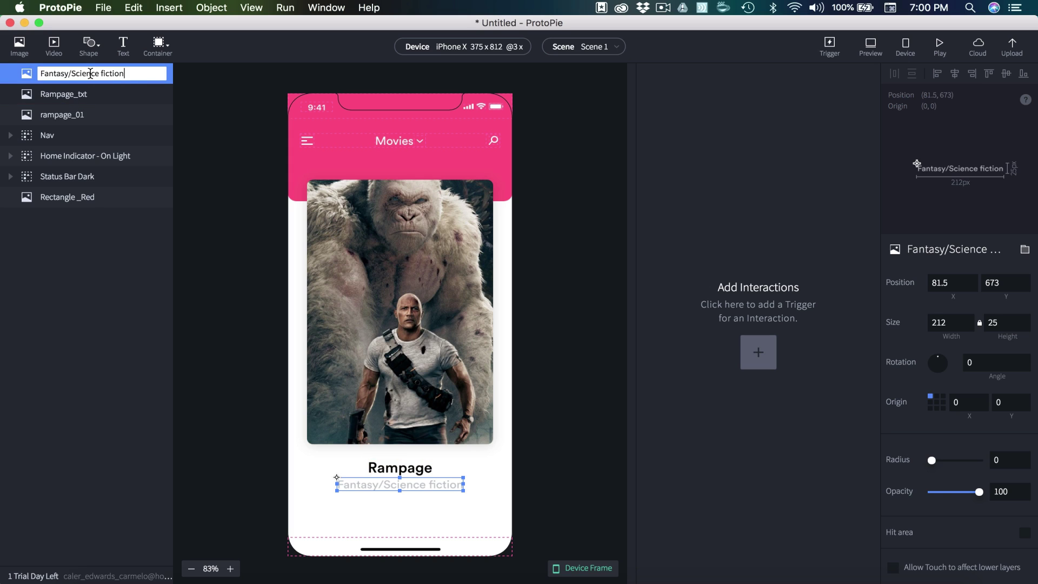
{"action": "type", "text": "_txt"}
{"action": "key", "text": "Return"}
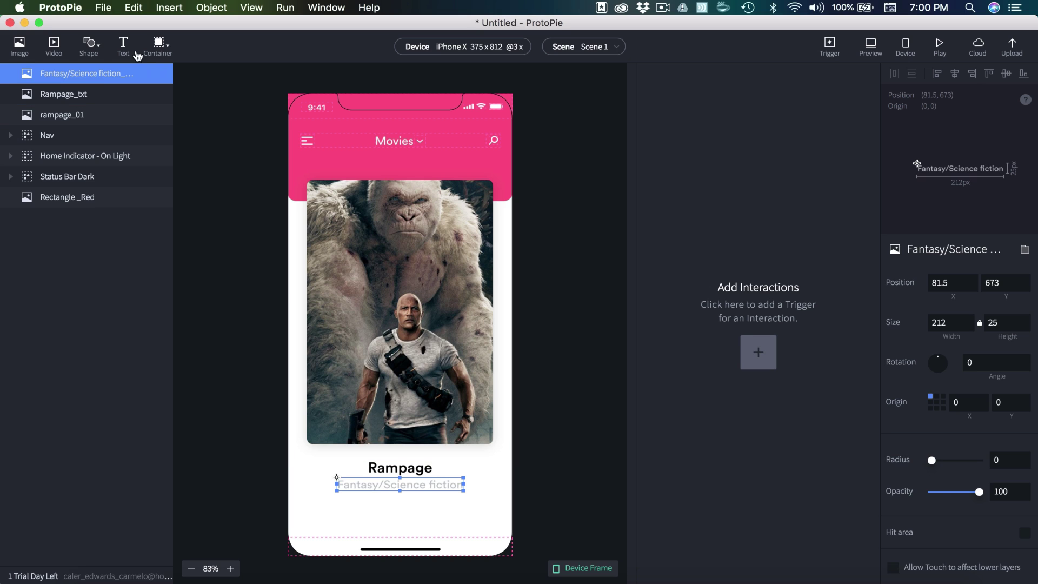
Add a plain container and name it 'Rampage_CON'.
{"action": "left_click", "coordinate": [158, 43]}
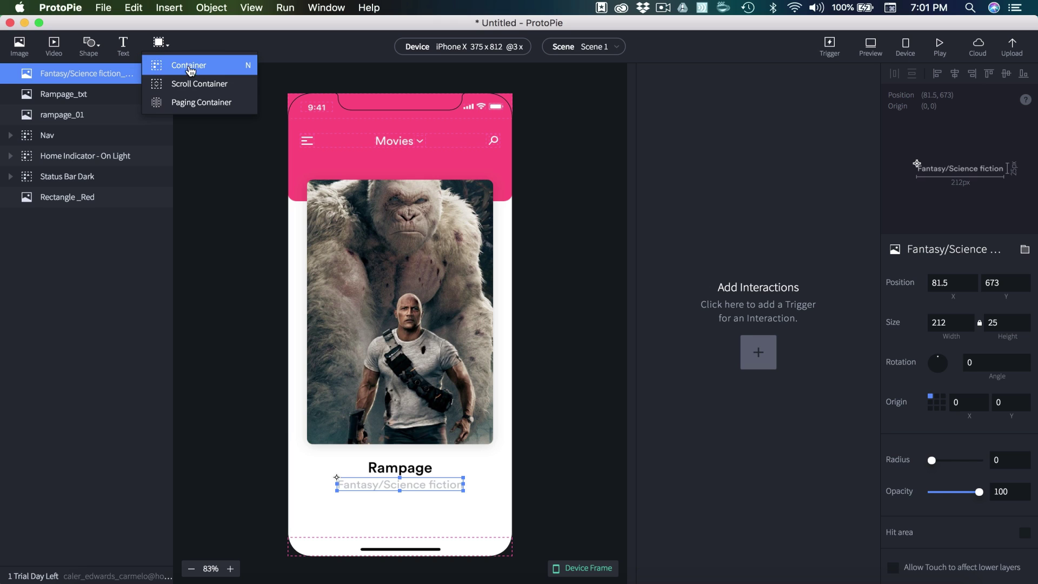
{"action": "left_click", "coordinate": [211, 69]}
{"action": "double_click", "coordinate": [54, 74]}
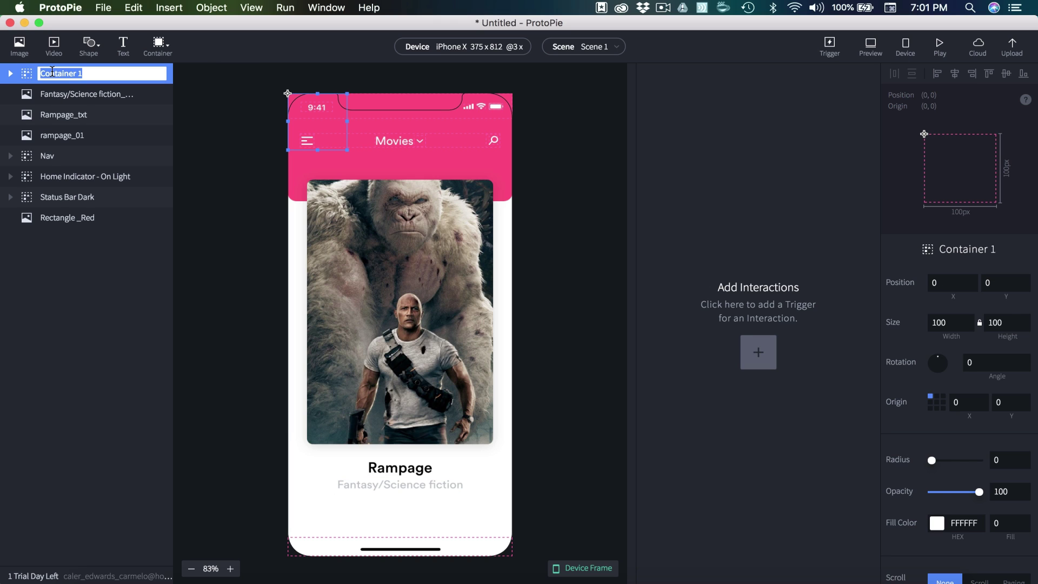
{"action": "type", "text": "Rampage_CON"}
{"action": "key", "text": "Return"}
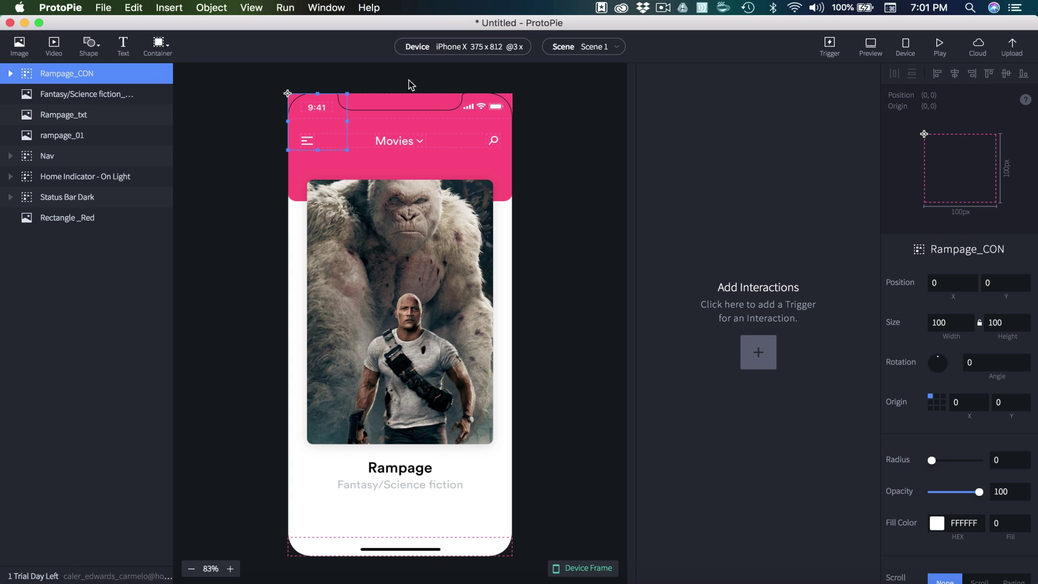
Size Rampage_CON over the poster card and centre it horizontally in the scene.
{"action": "left_click_drag", "start_coordinate": [347, 151], "coordinate": [494, 447]}
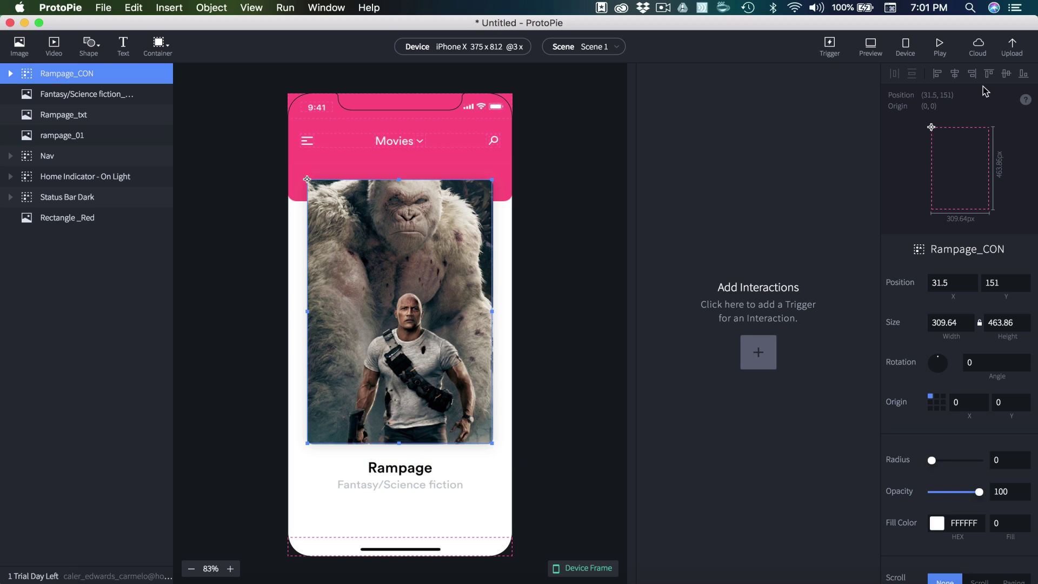
{"action": "left_click", "coordinate": [955, 76]}
{"action": "left_click", "coordinate": [560, 301]}
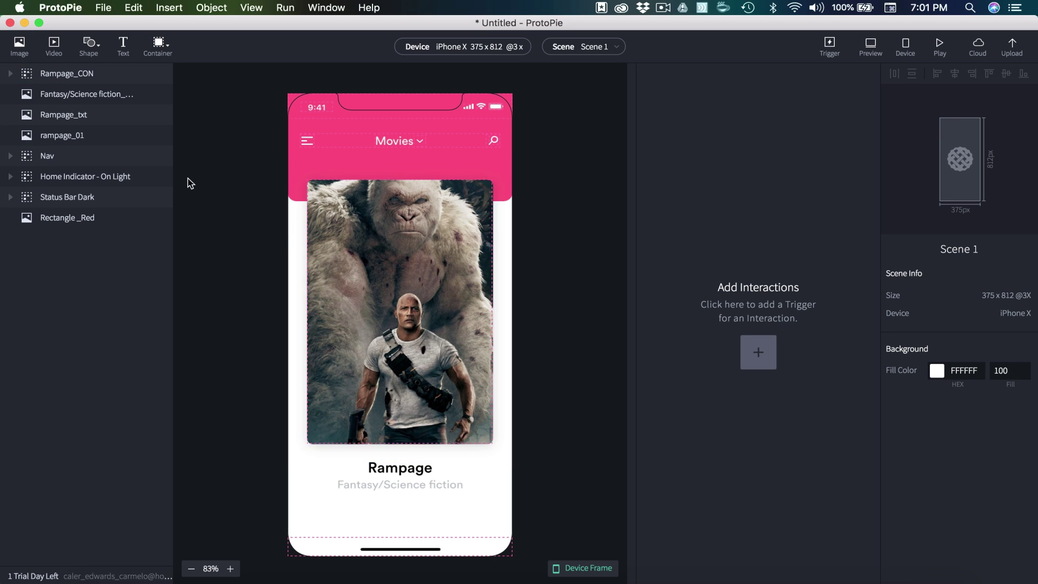
{"action": "left_click", "coordinate": [43, 137]}
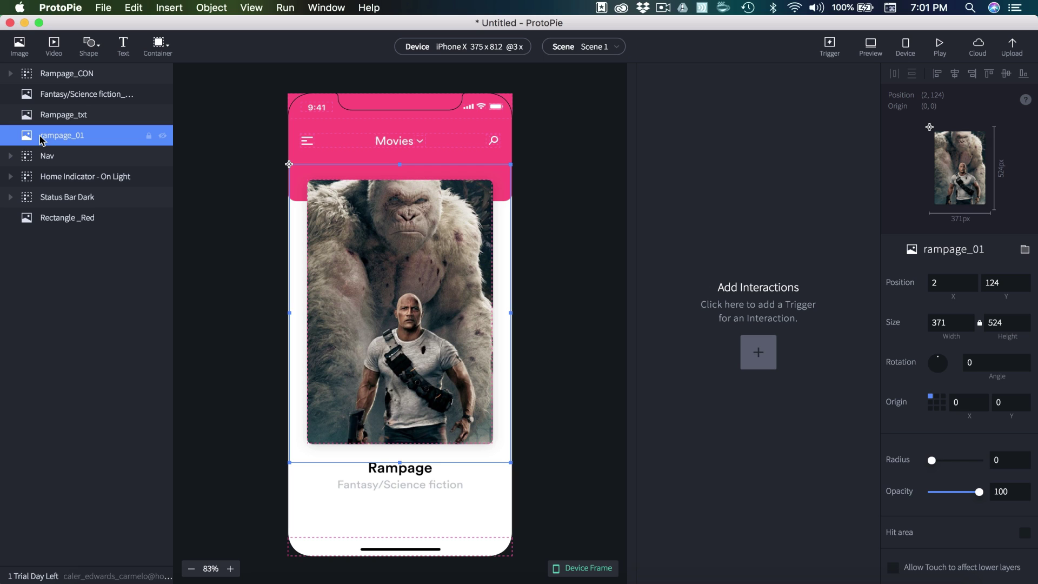
Replace the rampage_01 poster with a freshly inserted rampage_01.jpg placed in the poster frame.
{"action": "key", "text": "Delete"}
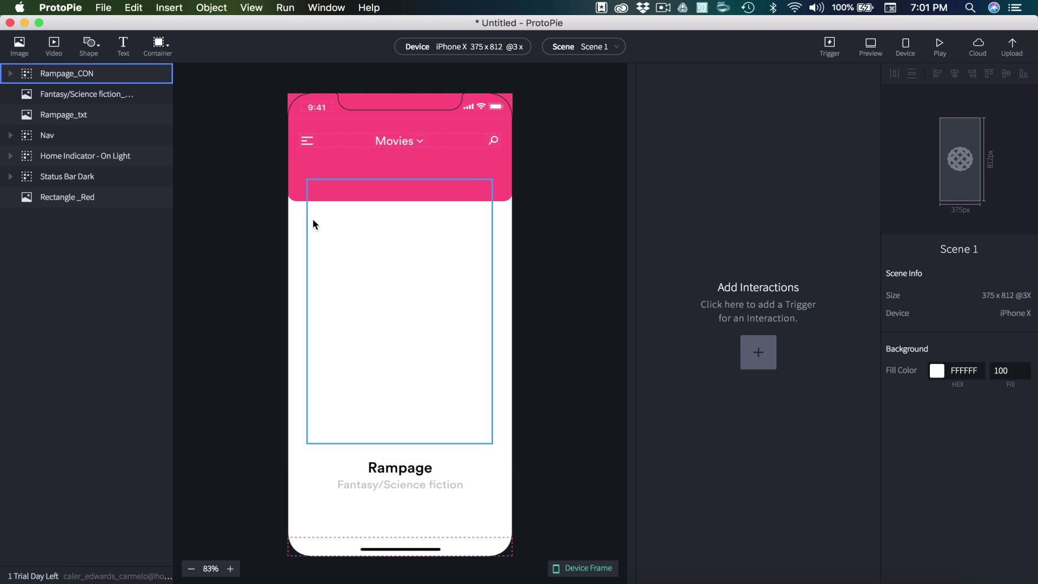
{"action": "left_click", "coordinate": [19, 48]}
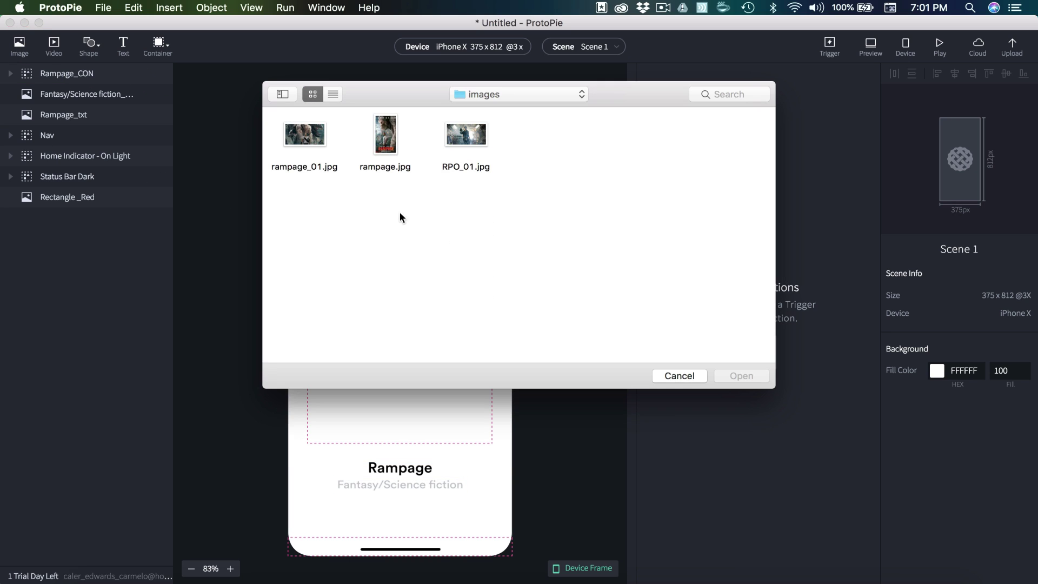
{"action": "left_click", "coordinate": [301, 140]}
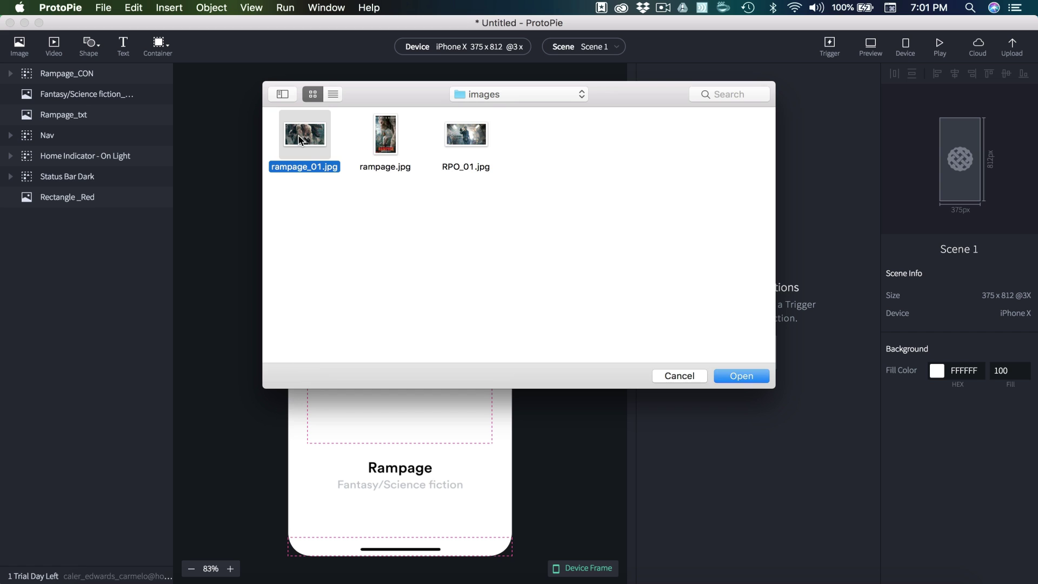
{"action": "left_click", "coordinate": [735, 375]}
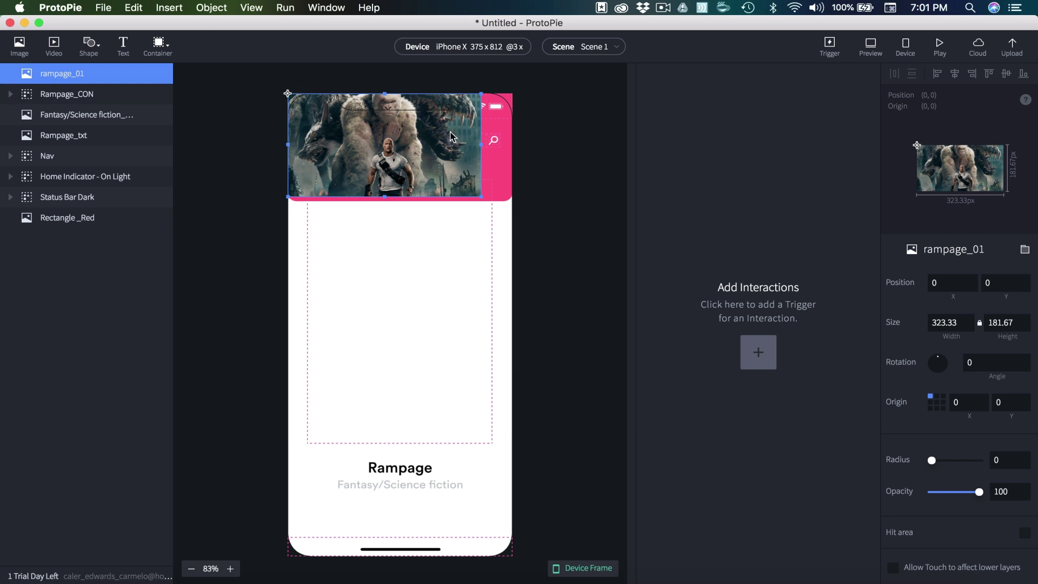
{"action": "left_click_drag", "start_coordinate": [361, 143], "coordinate": [377, 308]}
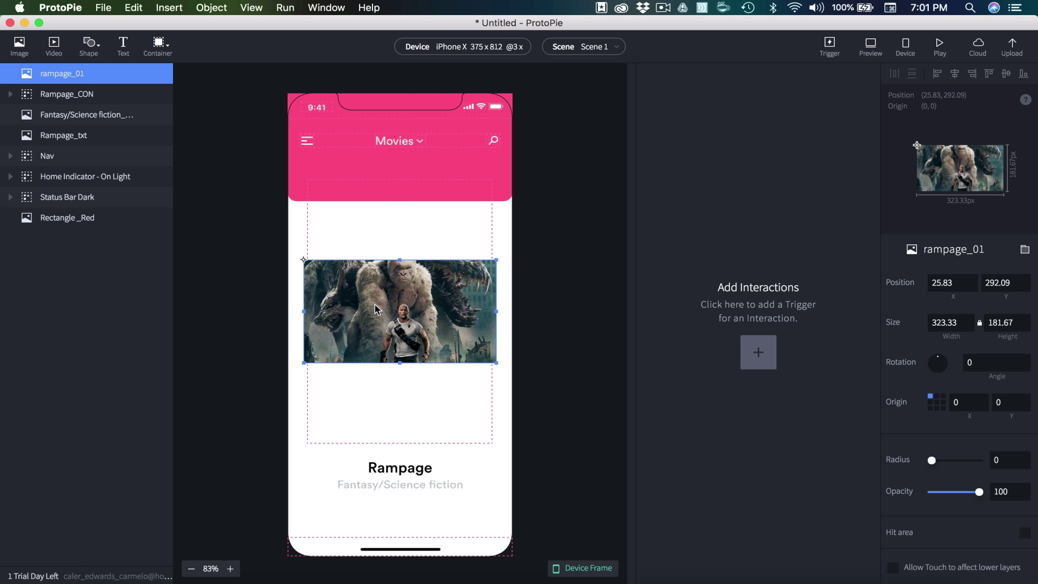
Rename the picture 'rampage_image', nest it in Rampage_CON, and turn on Clip Sublayers.
{"action": "double_click", "coordinate": [71, 73]}
{"action": "key", "text": "Right"}
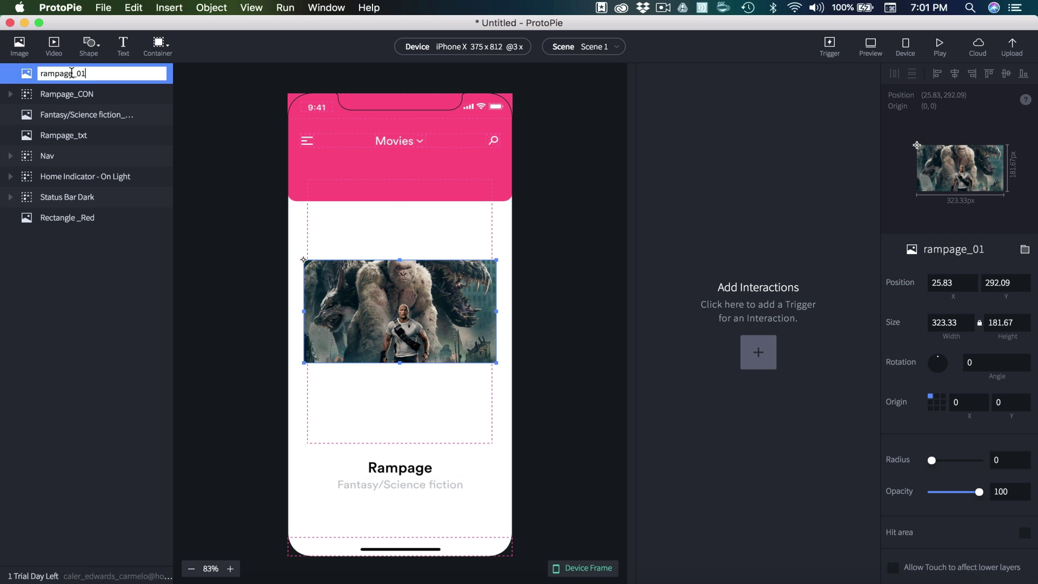
{"action": "type", "text": "image"}
{"action": "key", "text": "Return"}
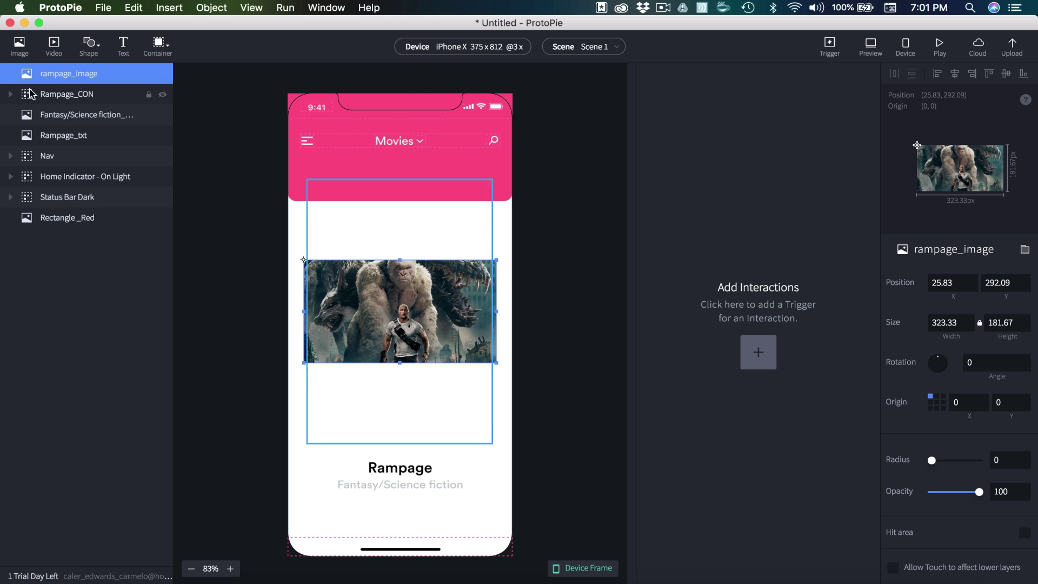
{"action": "left_click_drag", "start_coordinate": [63, 76], "coordinate": [75, 95]}
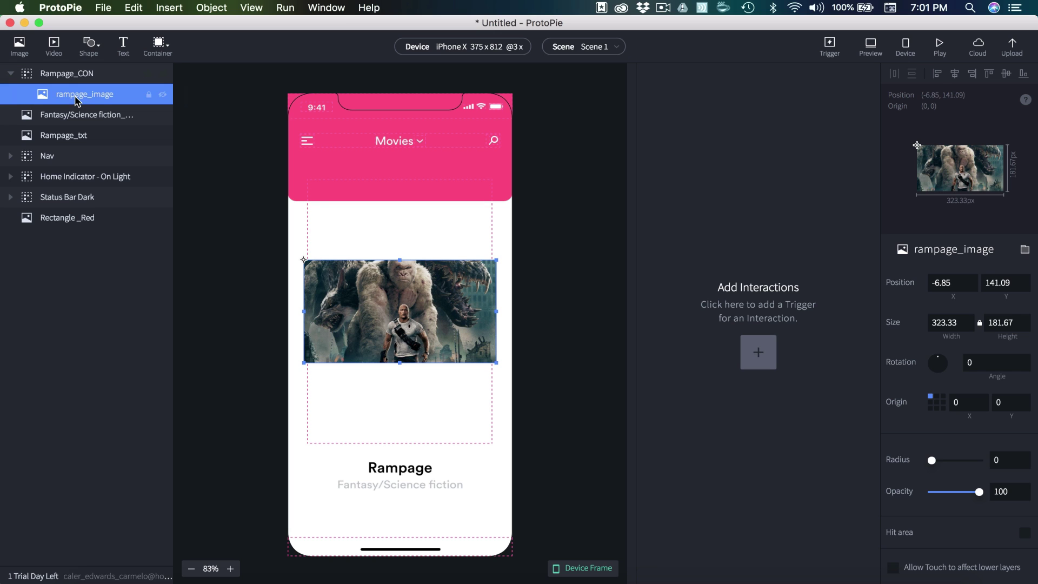
{"action": "left_click", "coordinate": [52, 74]}
{"action": "scroll", "coordinate": [946, 403], "scroll_direction": "down", "scroll_amount": 5}
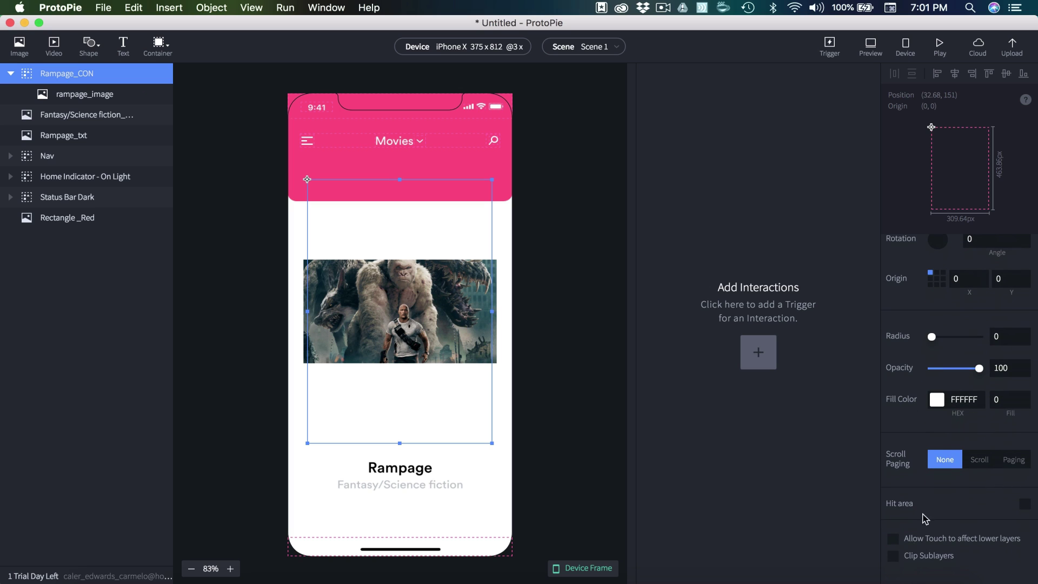
{"action": "left_click", "coordinate": [893, 556]}
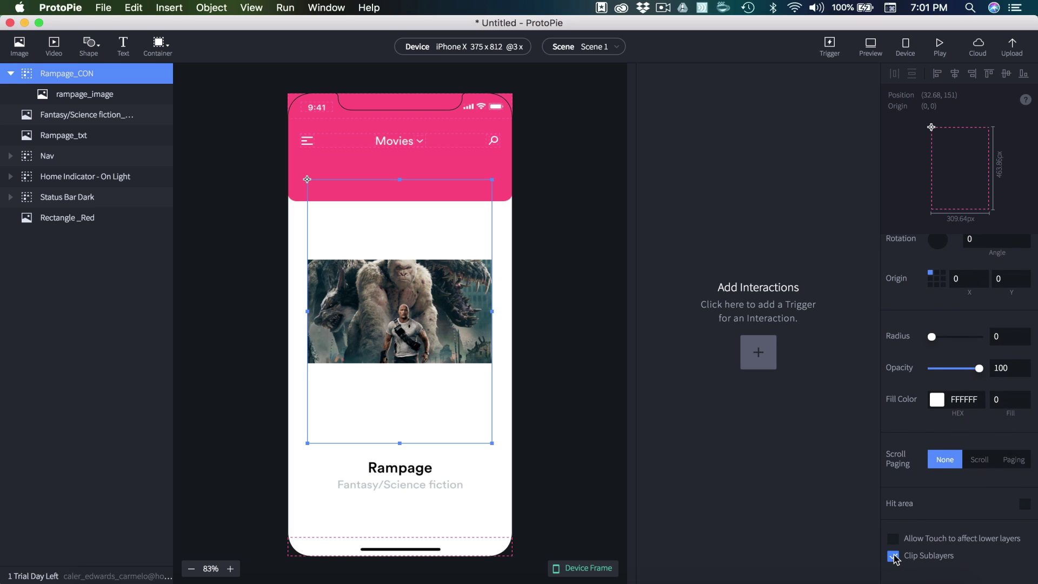
Enlarge rampage_image to fill the card and give Rampage_CON a corner radius of 15.
{"action": "left_click", "coordinate": [90, 95]}
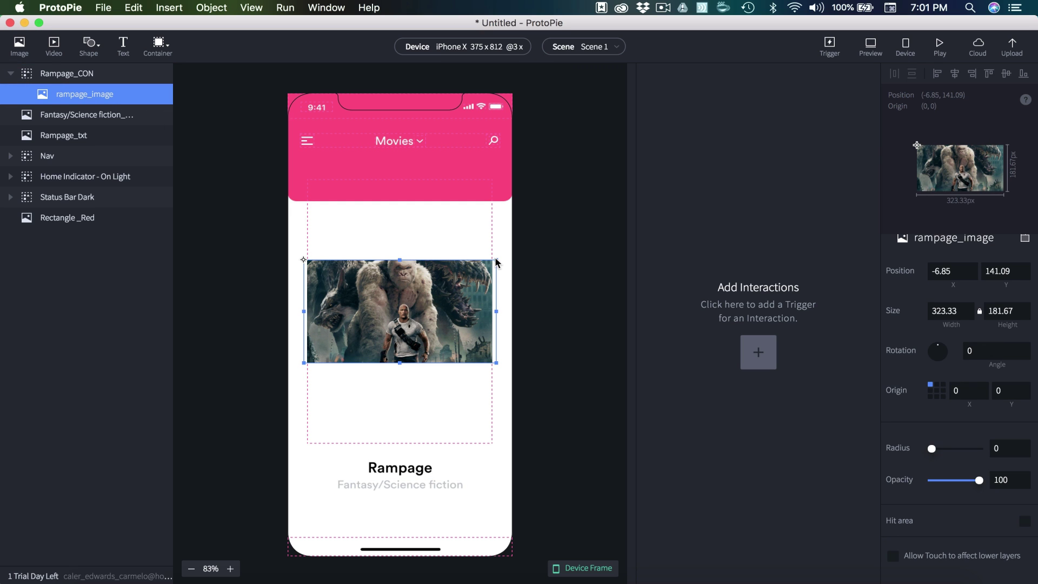
{"action": "left_click_drag", "start_coordinate": [496, 261], "coordinate": [628, 172]}
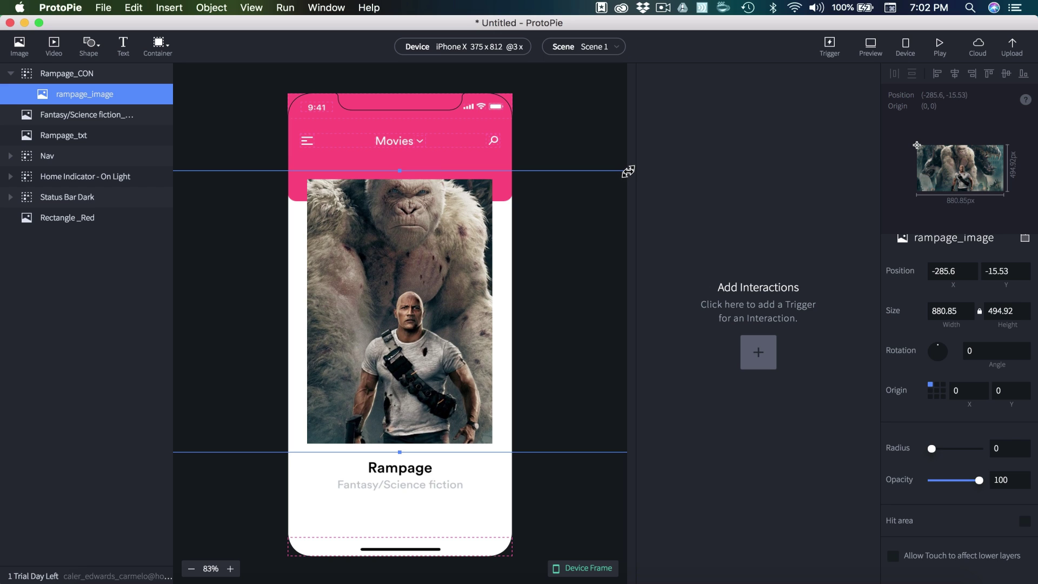
{"action": "left_click", "coordinate": [584, 139]}
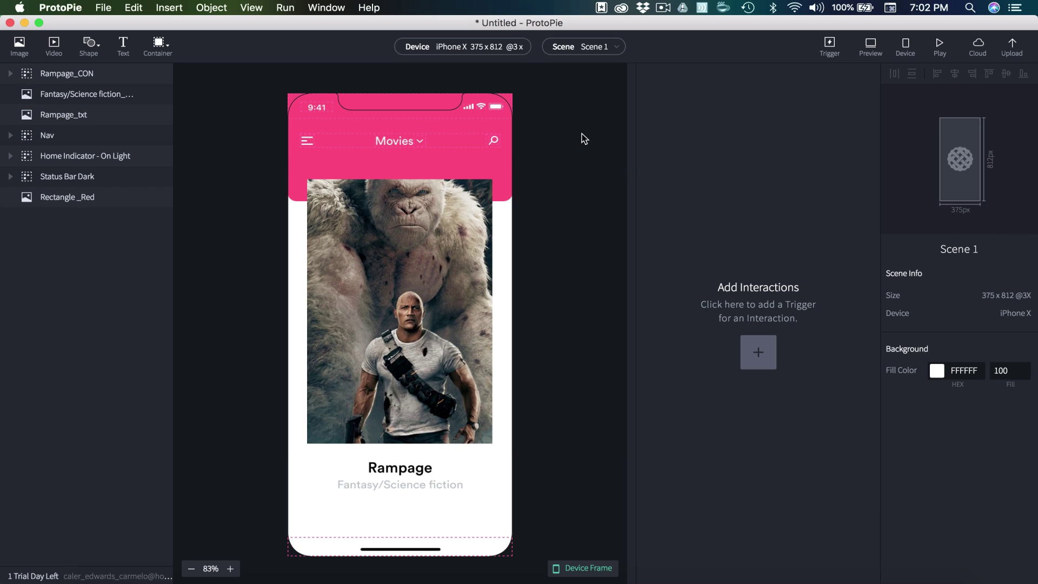
{"action": "left_click", "coordinate": [314, 292]}
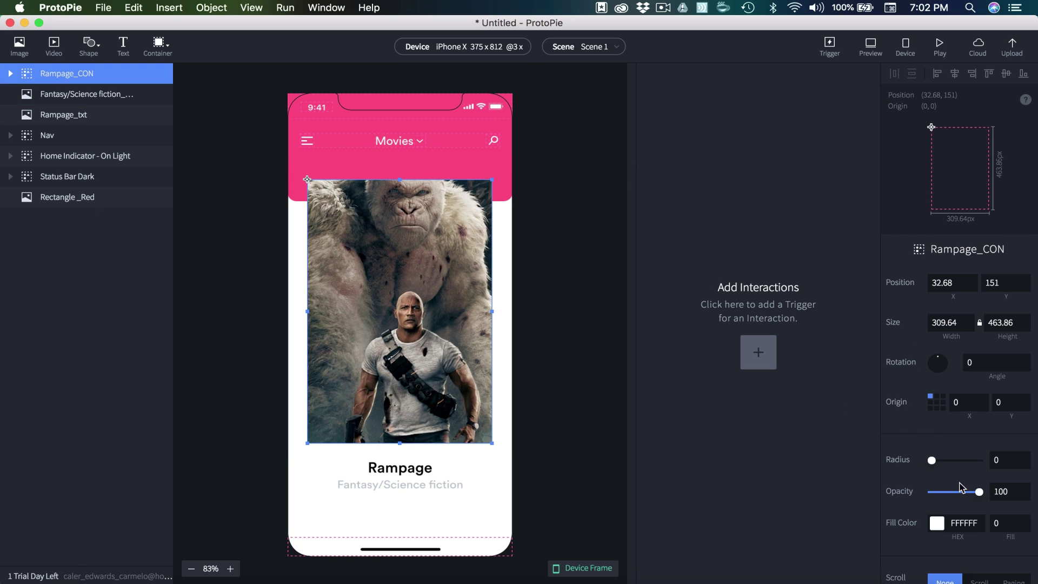
{"action": "left_click", "coordinate": [1000, 461]}
{"action": "left_click", "coordinate": [574, 279]}
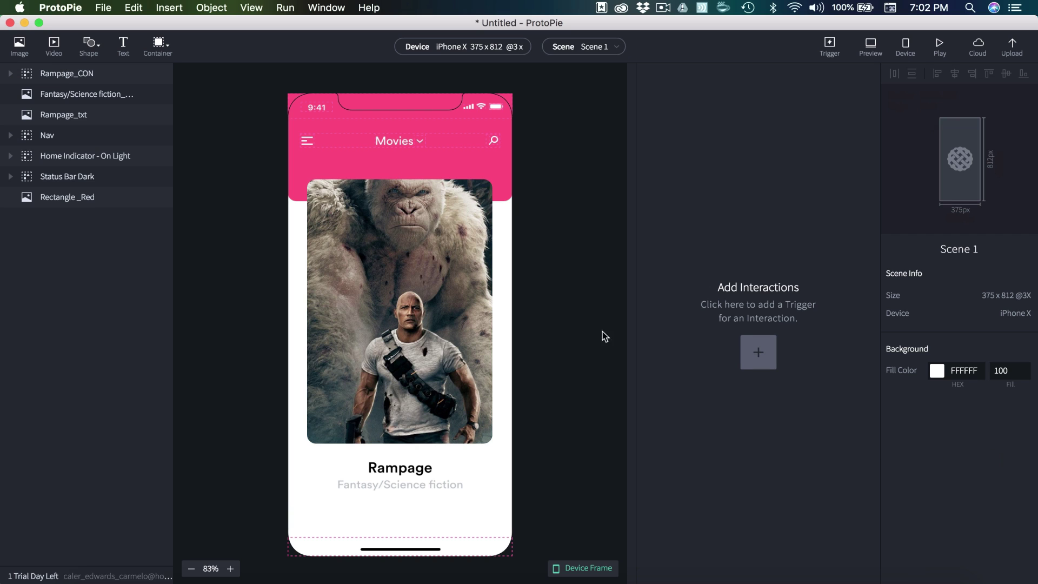
Scroll around the canvas and clear an accidental text selection.
{"action": "scroll", "coordinate": [586, 349], "scroll_direction": "down", "scroll_amount": 1}
{"action": "scroll", "coordinate": [542, 331], "scroll_direction": "right", "scroll_amount": 1}
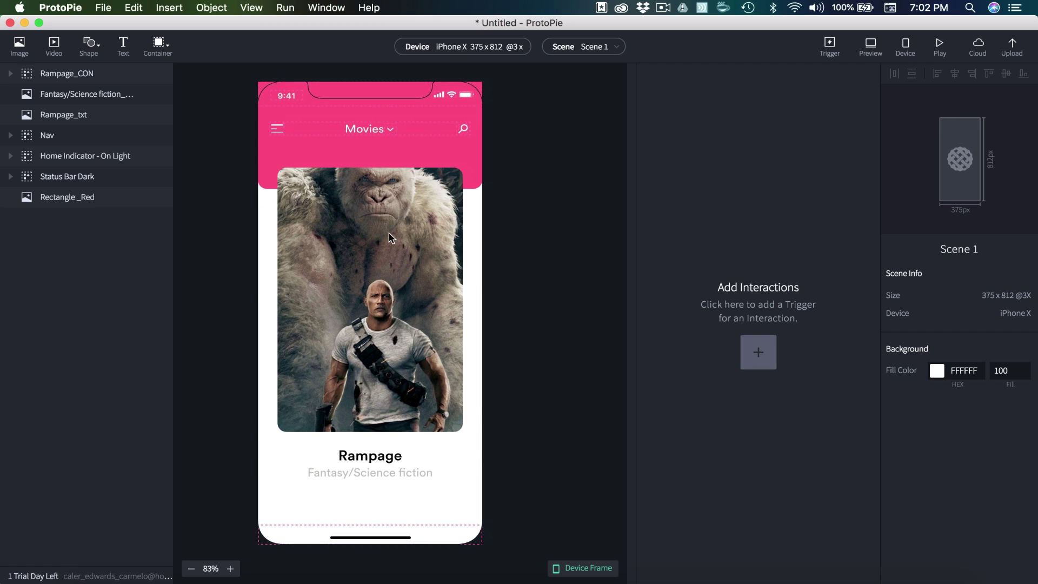
{"action": "left_click", "coordinate": [338, 472]}
{"action": "left_click", "coordinate": [566, 384]}
{"action": "scroll", "coordinate": [587, 364], "scroll_direction": "down", "scroll_amount": 5}
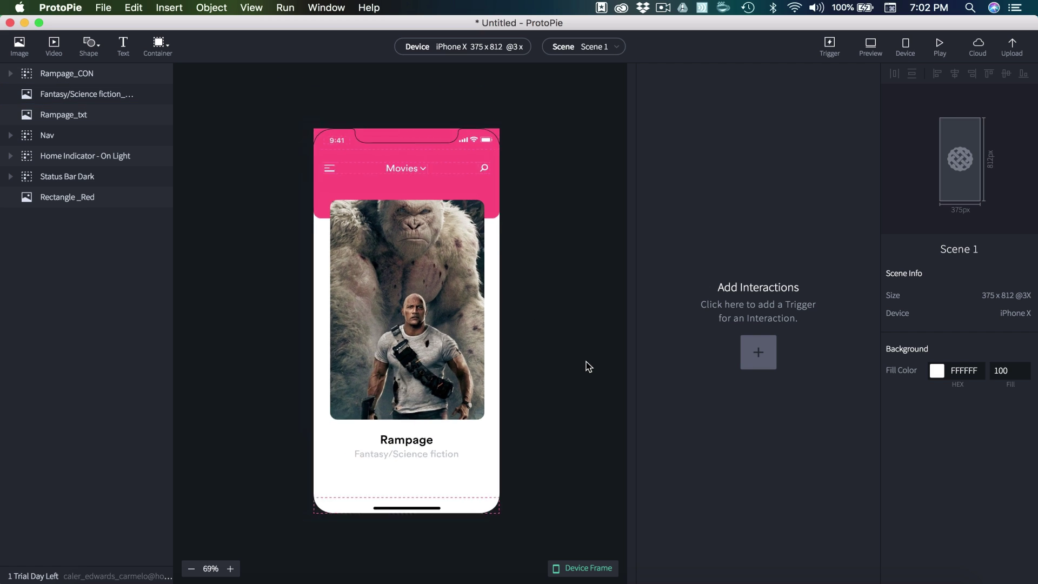
{"action": "scroll", "coordinate": [589, 366], "scroll_direction": "right", "scroll_amount": 1}
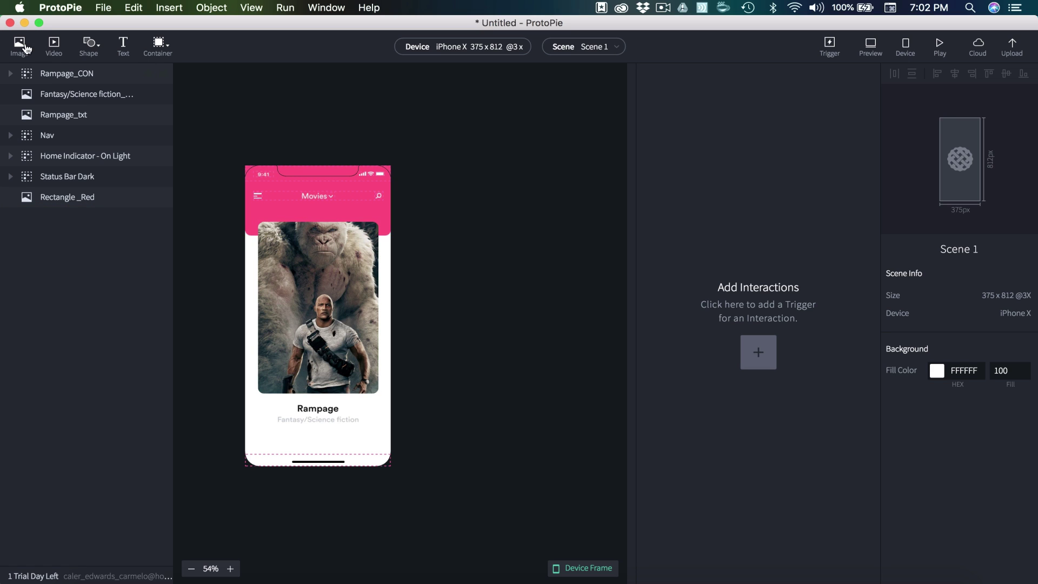
{"action": "left_click", "coordinate": [89, 52]}
Draw a 375 x 812 rectangle covering the phone screen with white FFFFFF fill.
{"action": "left_click", "coordinate": [114, 65]}
{"action": "left_click_drag", "start_coordinate": [282, 201], "coordinate": [391, 465]}
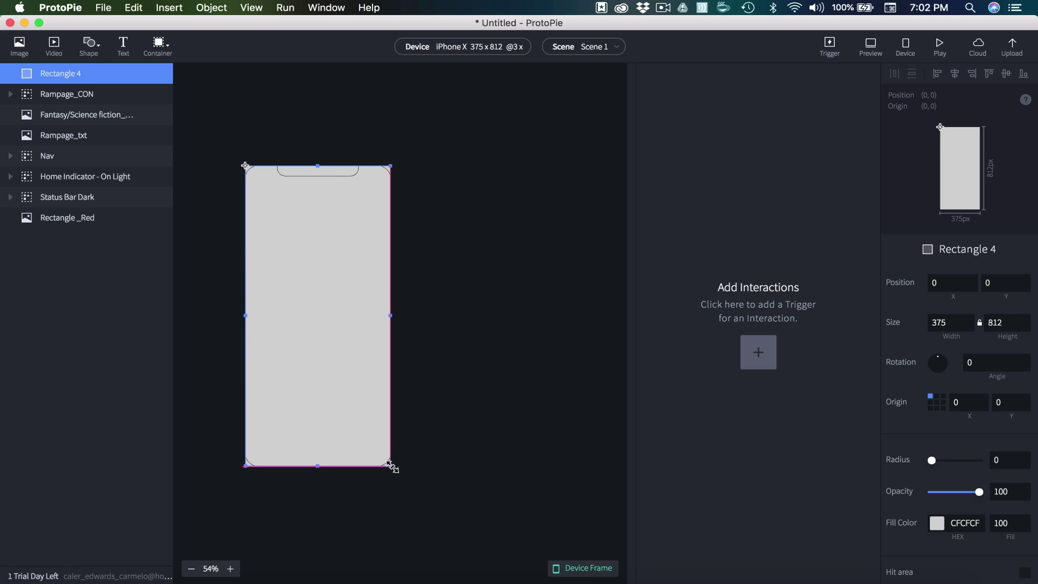
{"action": "left_click", "coordinate": [937, 524]}
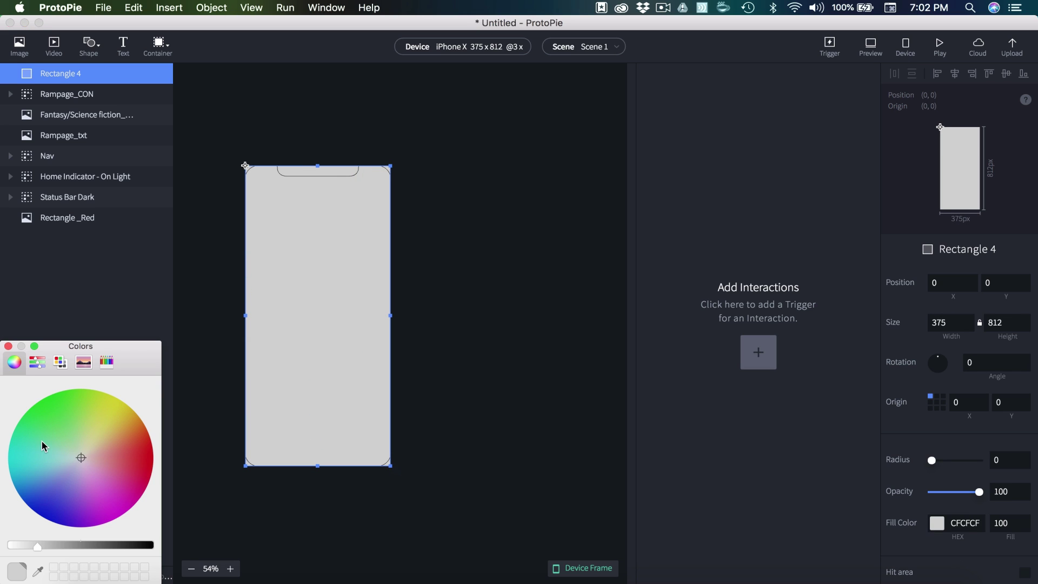
{"action": "left_click_drag", "start_coordinate": [39, 544], "coordinate": [10, 545]}
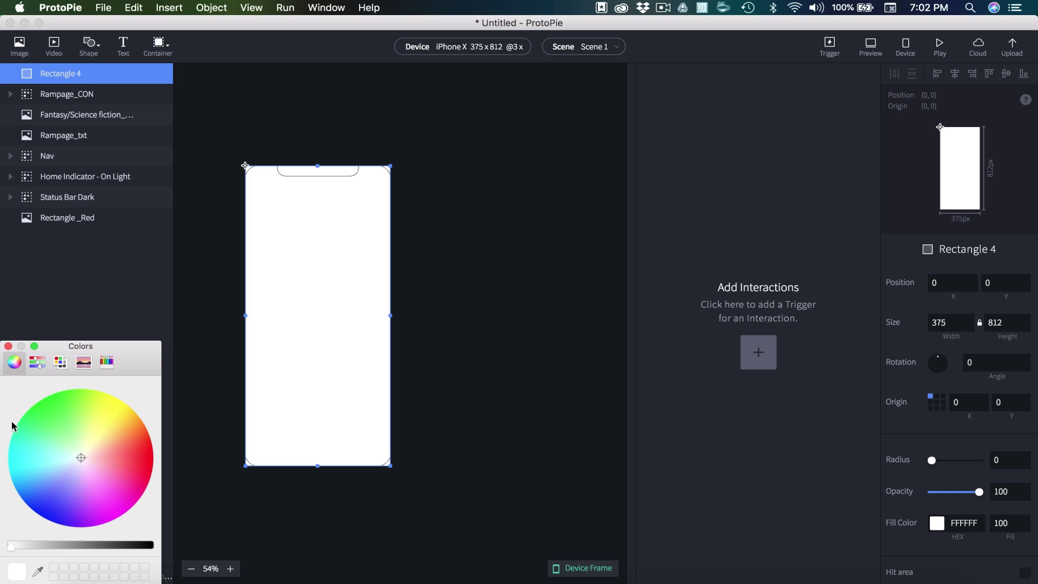
{"action": "left_click", "coordinate": [8, 346]}
Name the rectangle 'Page_two_BG', send it to the bottom layer, and move it to X 375.
{"action": "double_click", "coordinate": [58, 73]}
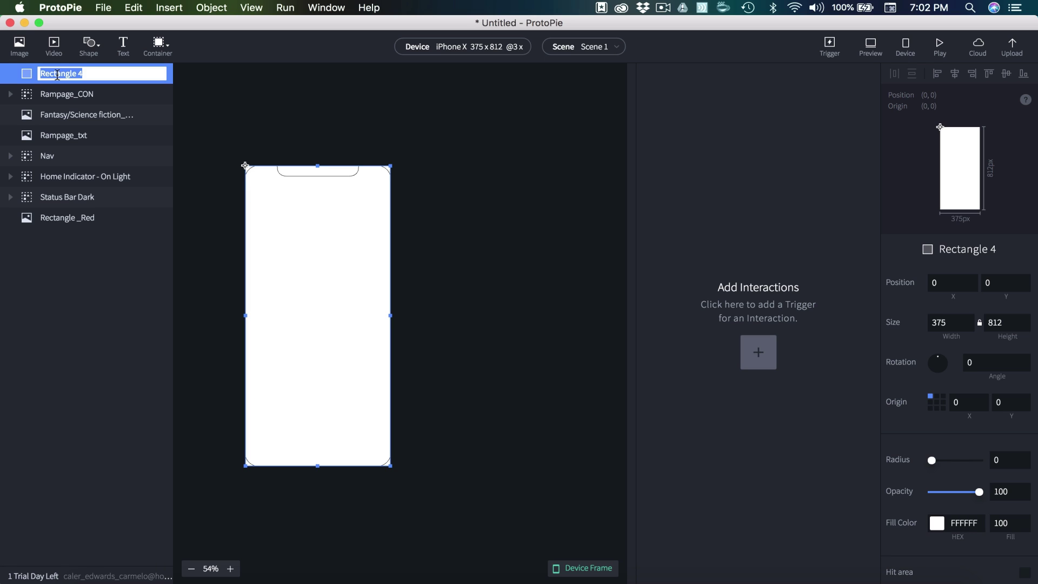
{"action": "type", "text": "Page_two_BG"}
{"action": "key", "text": "Return"}
{"action": "left_click_drag", "start_coordinate": [45, 77], "coordinate": [76, 234]}
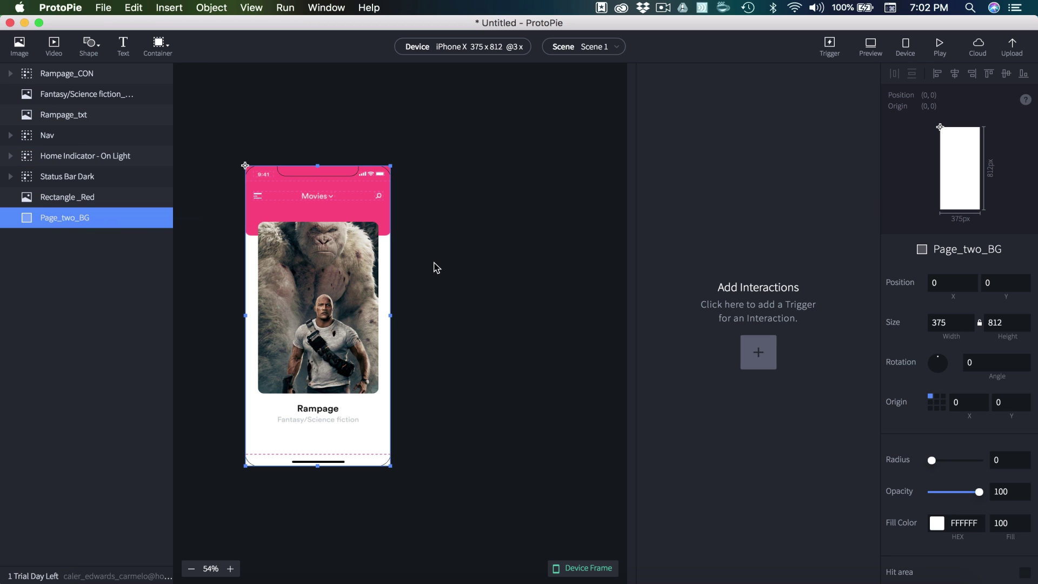
{"action": "key", "text": "shift+Right"}
{"action": "key", "text": "shift+Right"}
{"action": "key", "text": "shift+Right"}
{"action": "key", "text": "shift+Right"}
{"action": "key", "text": "shift+Right"}
{"action": "key", "text": "shift+Right"}
{"action": "left_click_drag", "start_coordinate": [414, 270], "coordinate": [530, 273]}
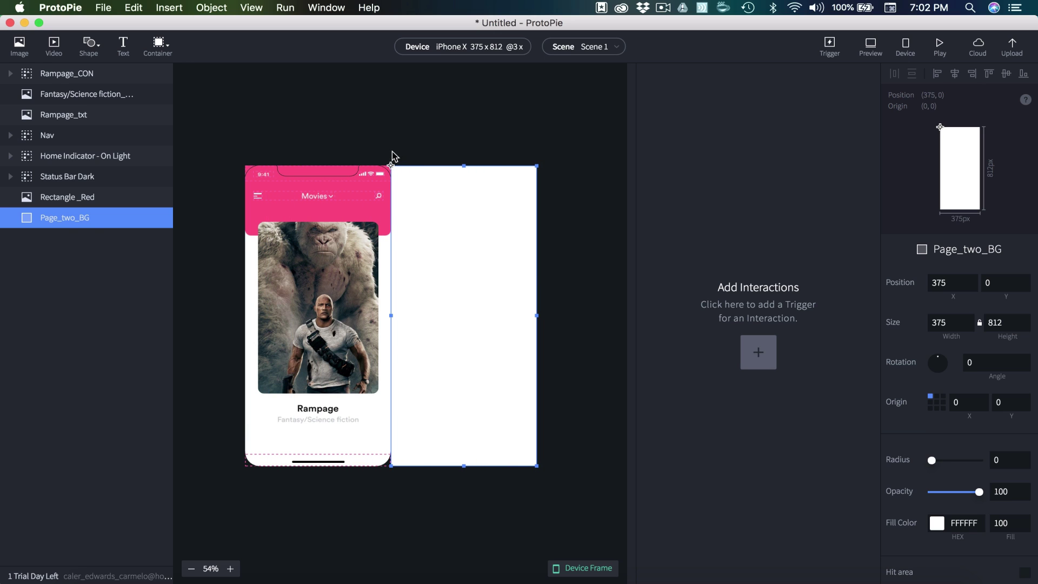
{"action": "scroll", "coordinate": [584, 311], "scroll_direction": "up", "scroll_amount": 1}
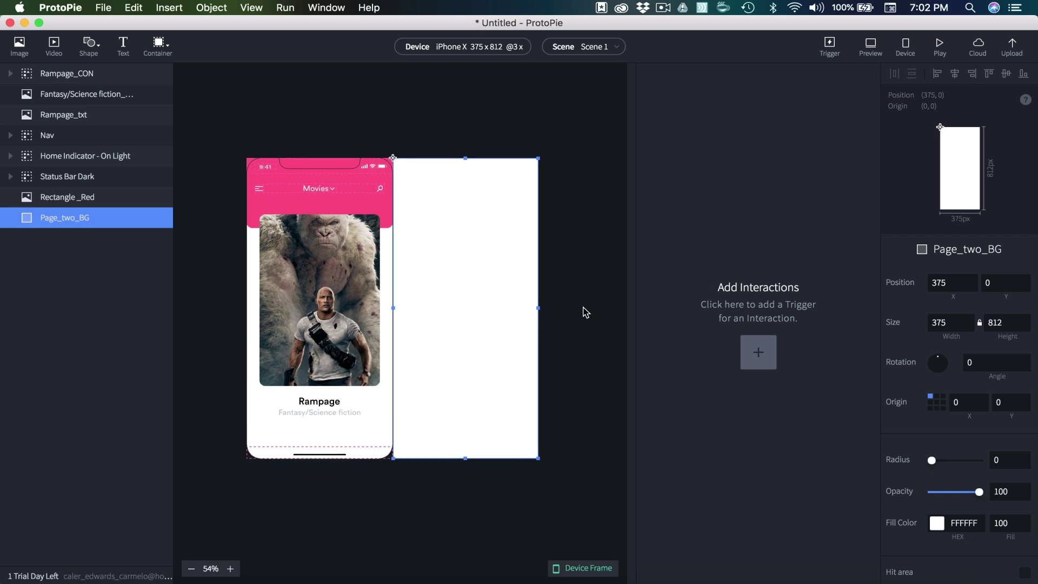
{"action": "left_click", "coordinate": [584, 310]}
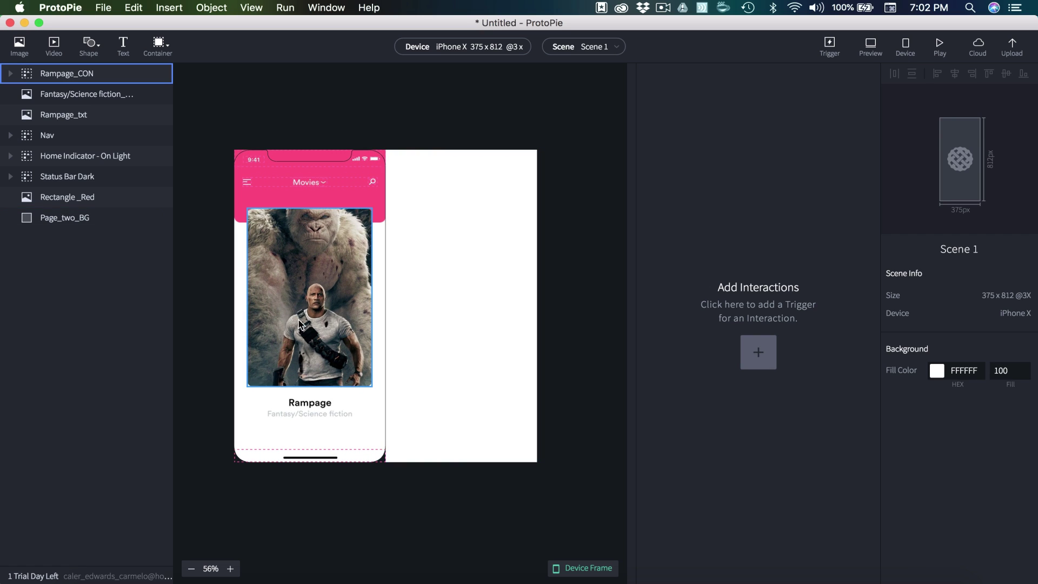
Duplicate Rampage_CON and move the copy onto the white second page.
{"action": "left_click", "coordinate": [336, 350]}
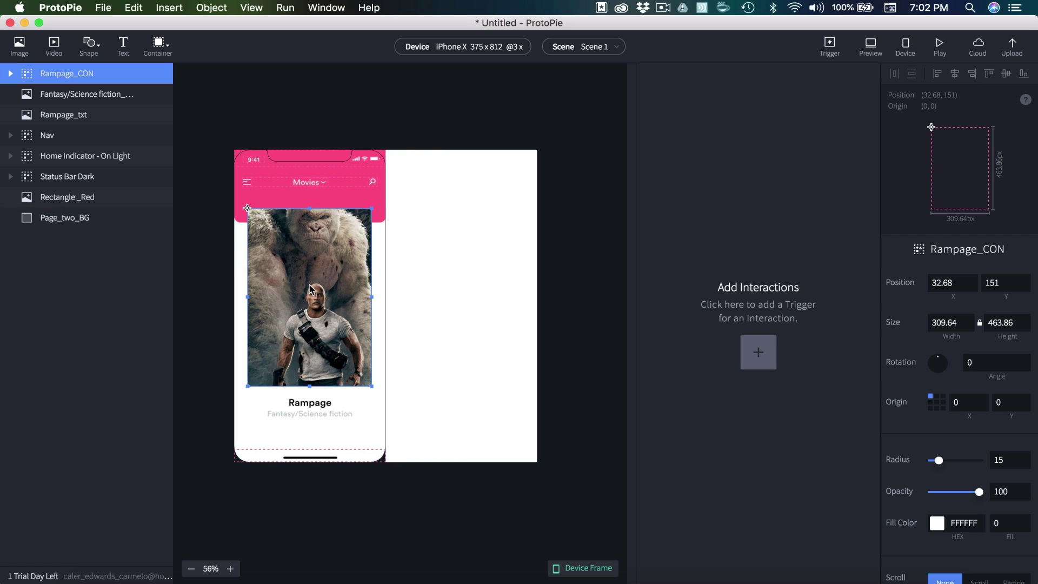
{"action": "key", "text": "super+d"}
{"action": "left_click_drag", "start_coordinate": [310, 290], "coordinate": [460, 256]}
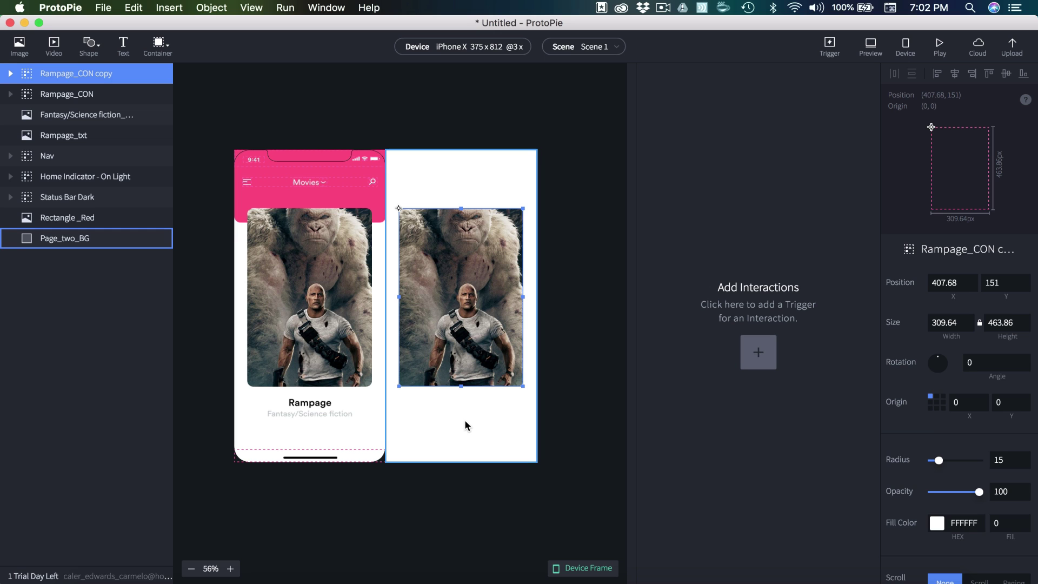
Rename the copy 'RPO_CON' and delete its copied poster image.
{"action": "scroll", "coordinate": [478, 200], "scroll_direction": "up", "scroll_amount": 1}
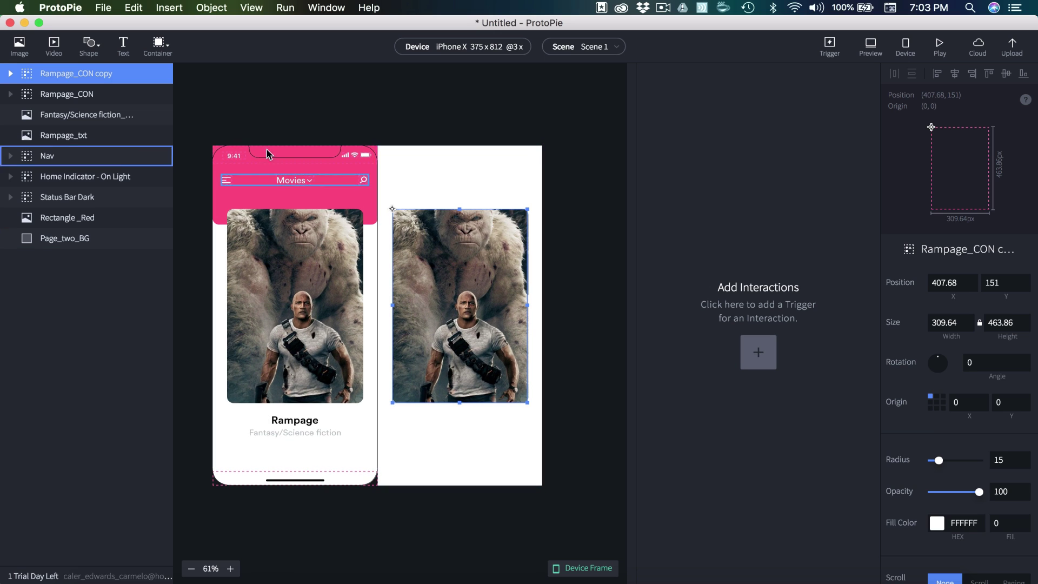
{"action": "double_click", "coordinate": [48, 76]}
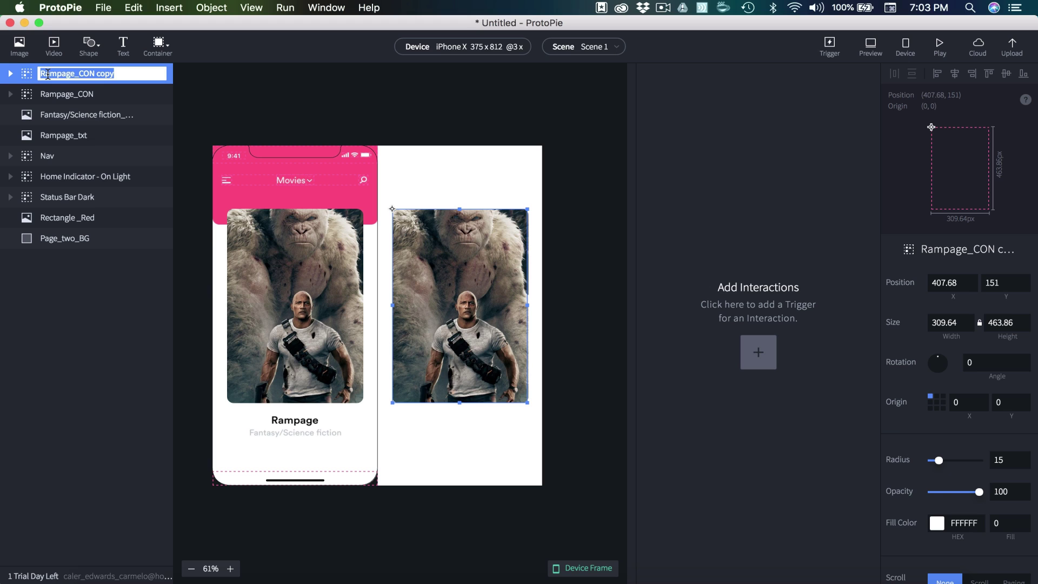
{"action": "type", "text": "RPO_CON"}
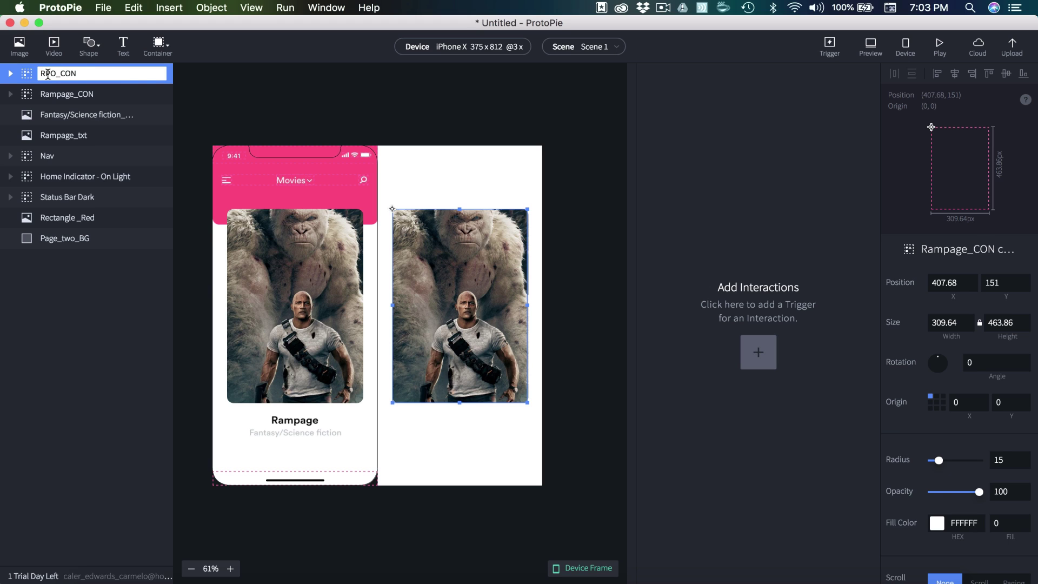
{"action": "key", "text": "Return"}
{"action": "left_click", "coordinate": [10, 73]}
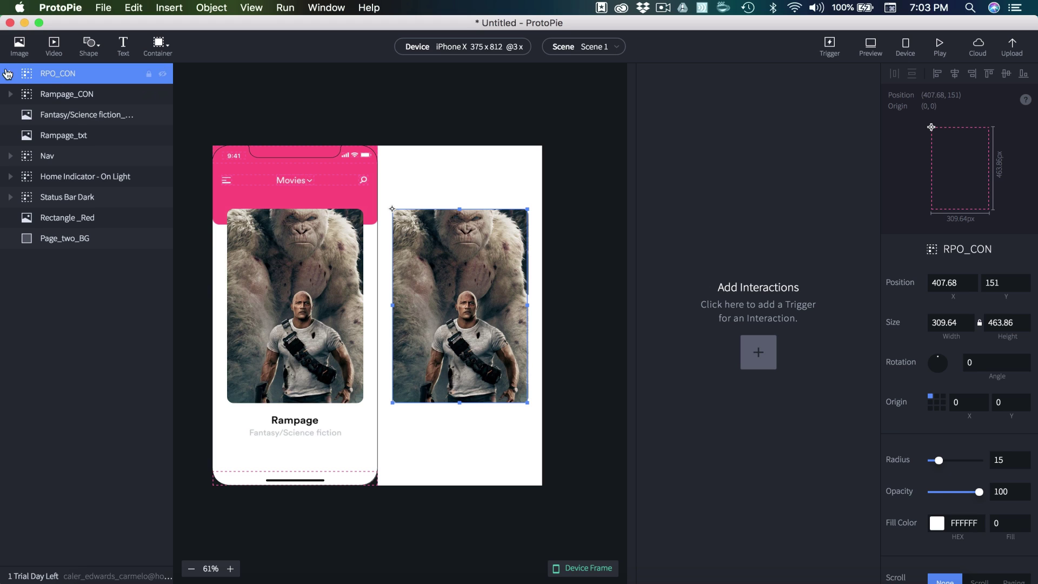
{"action": "left_click", "coordinate": [76, 96]}
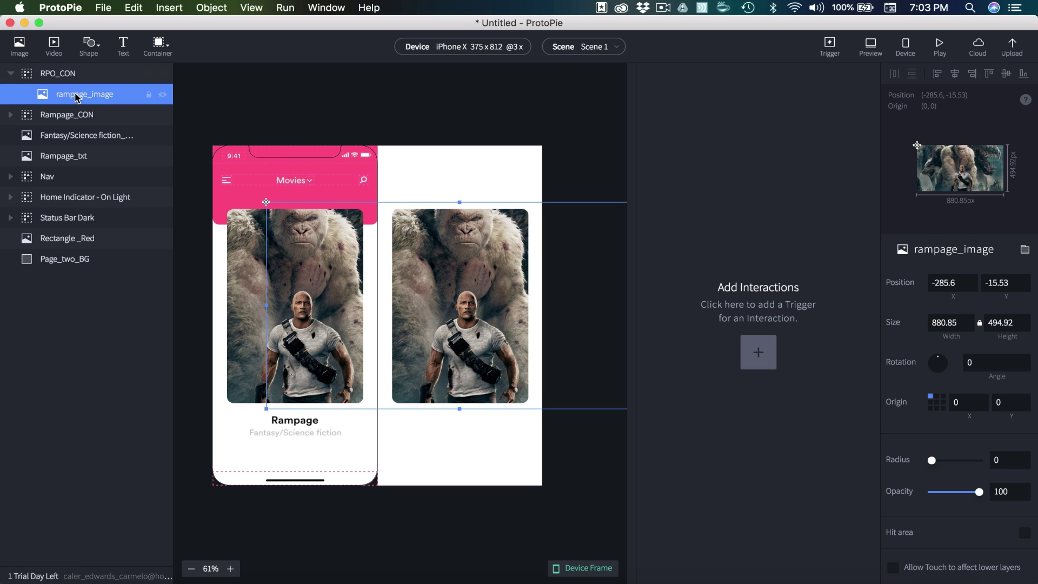
{"action": "key", "text": "Delete"}
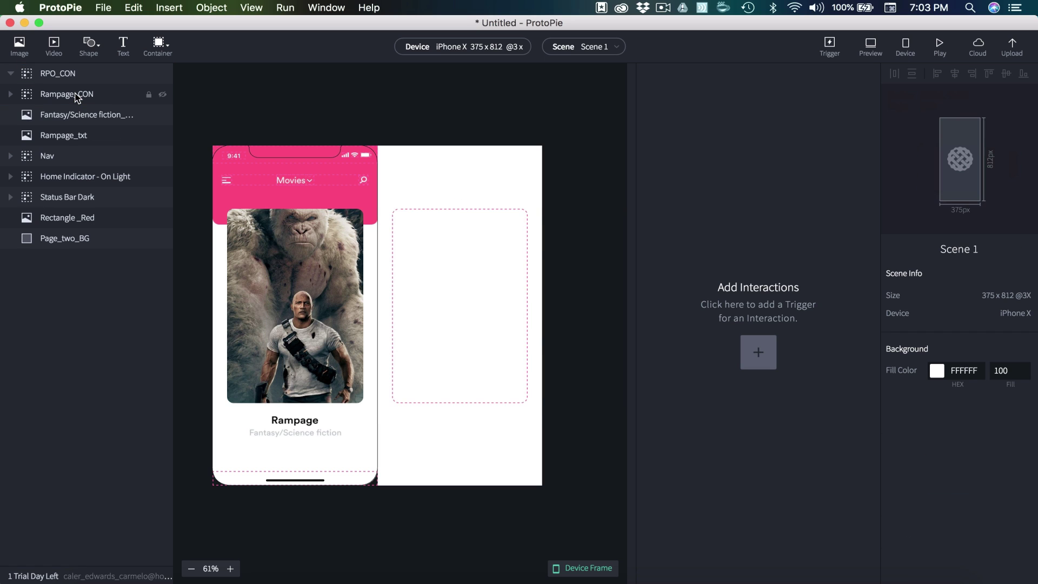
Insert RPO_01.jpg and move it over the right-hand card.
{"action": "left_click", "coordinate": [19, 44]}
{"action": "left_click", "coordinate": [468, 143]}
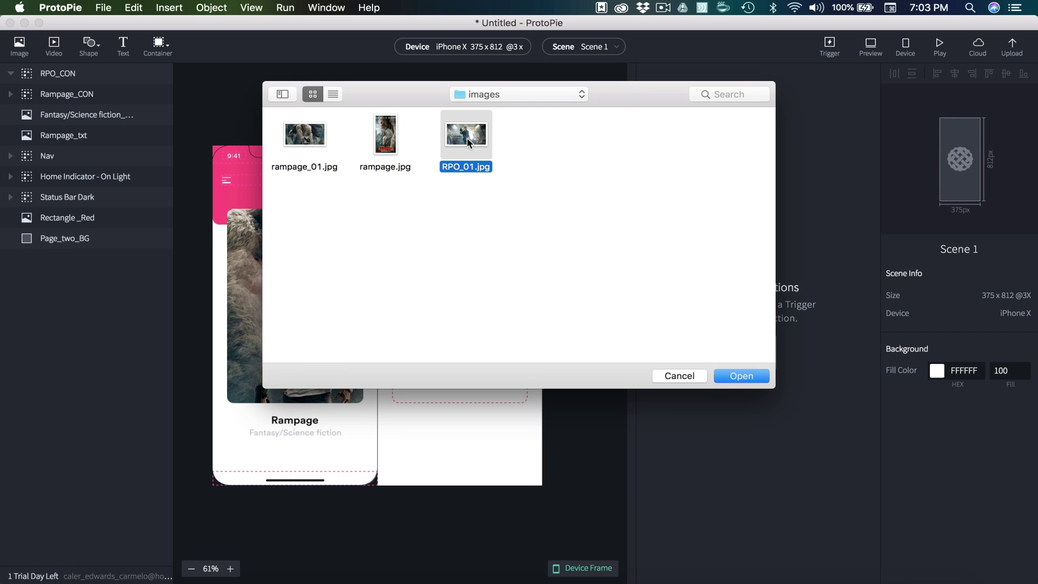
{"action": "left_click", "coordinate": [742, 375]}
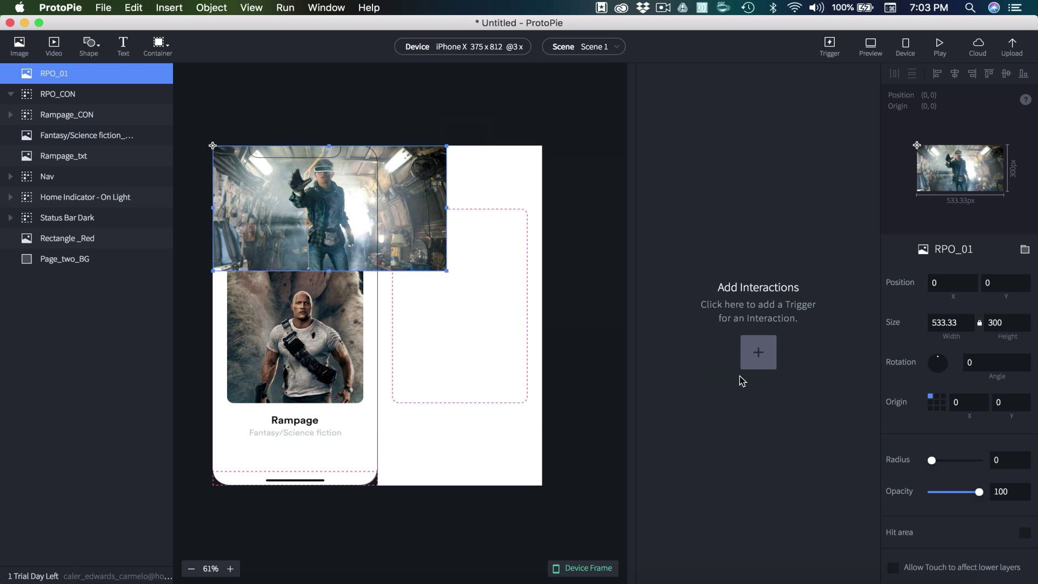
{"action": "left_click_drag", "start_coordinate": [301, 219], "coordinate": [433, 312]}
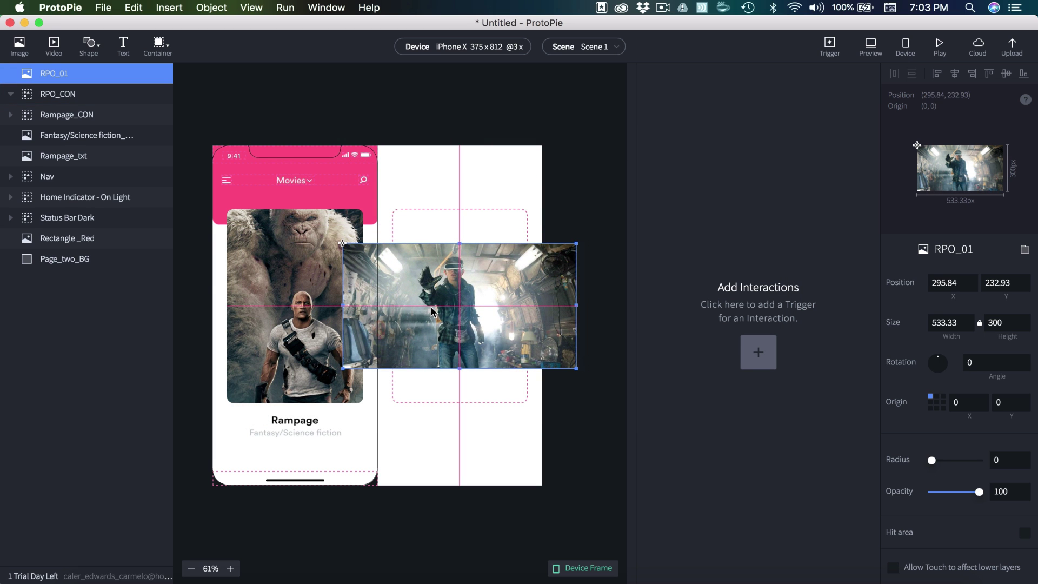
Rename it 'RPO_image', nest it in RPO_CON, and enlarge it to 900.54 x 506.56.
{"action": "double_click", "coordinate": [49, 74]}
{"action": "key", "text": "Right"}
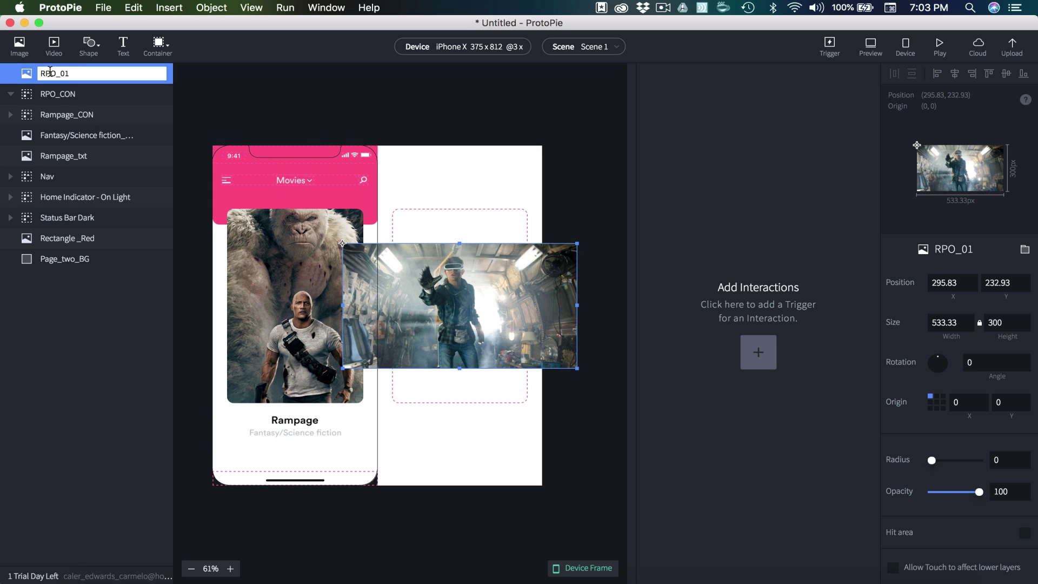
{"action": "type", "text": "image"}
{"action": "key", "text": "Return"}
{"action": "left_click_drag", "start_coordinate": [54, 71], "coordinate": [63, 97]}
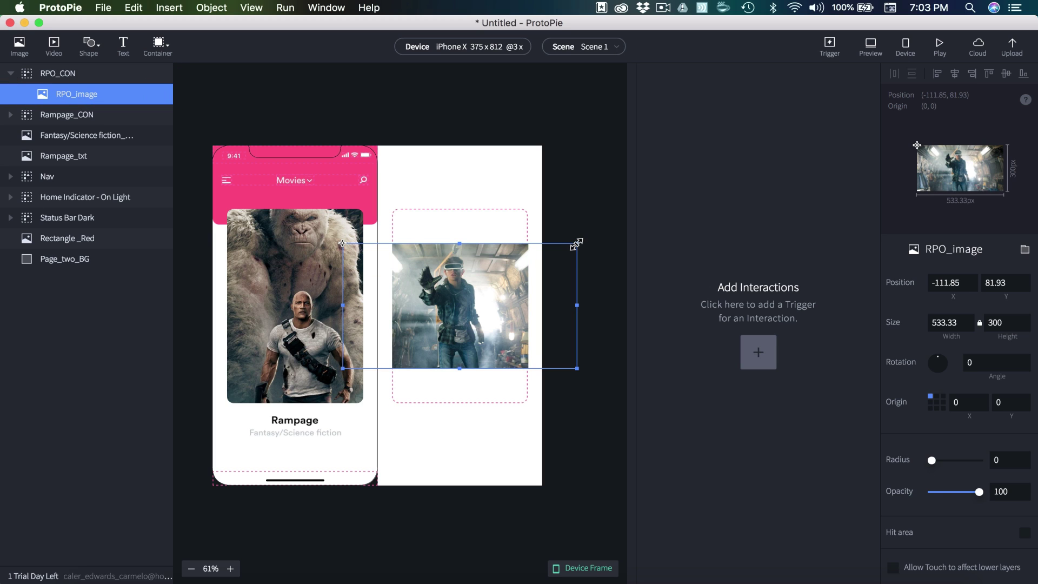
{"action": "left_click_drag", "start_coordinate": [578, 244], "coordinate": [656, 199]}
{"action": "left_click", "coordinate": [580, 151]}
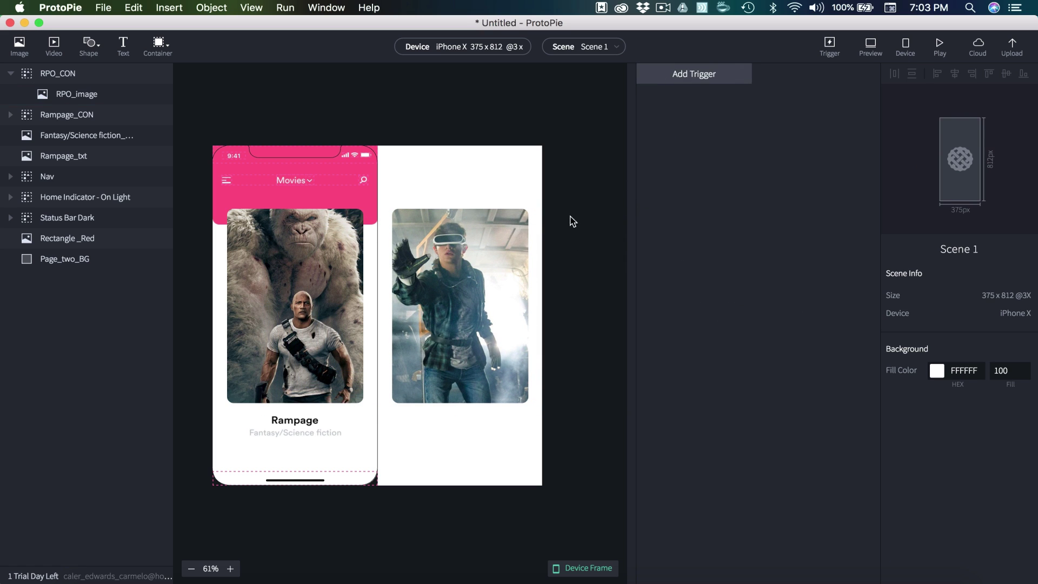
{"action": "scroll", "coordinate": [581, 341], "scroll_direction": "down", "scroll_amount": 3}
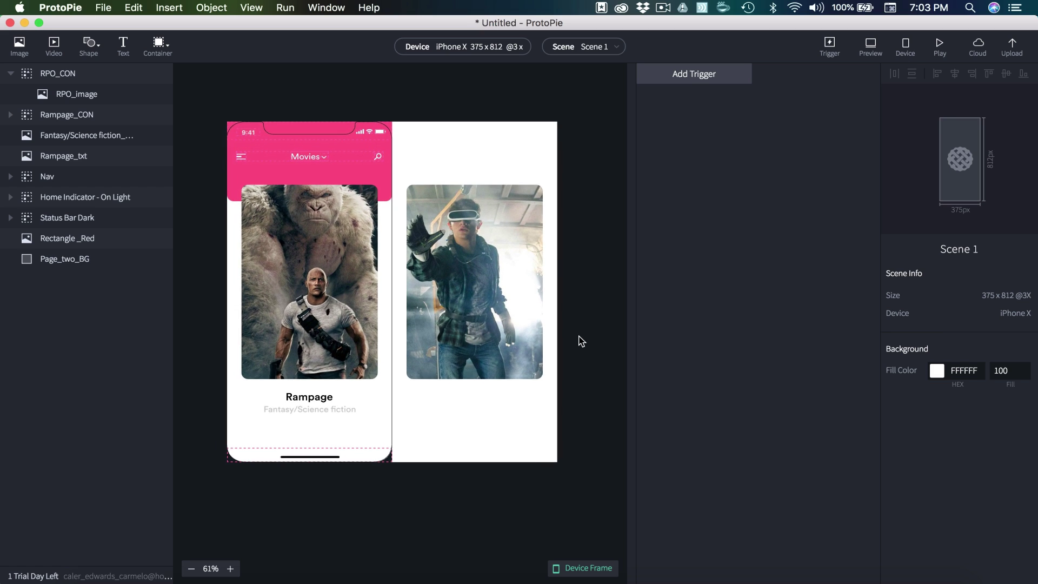
{"action": "scroll", "coordinate": [498, 378], "scroll_direction": "left", "scroll_amount": 2}
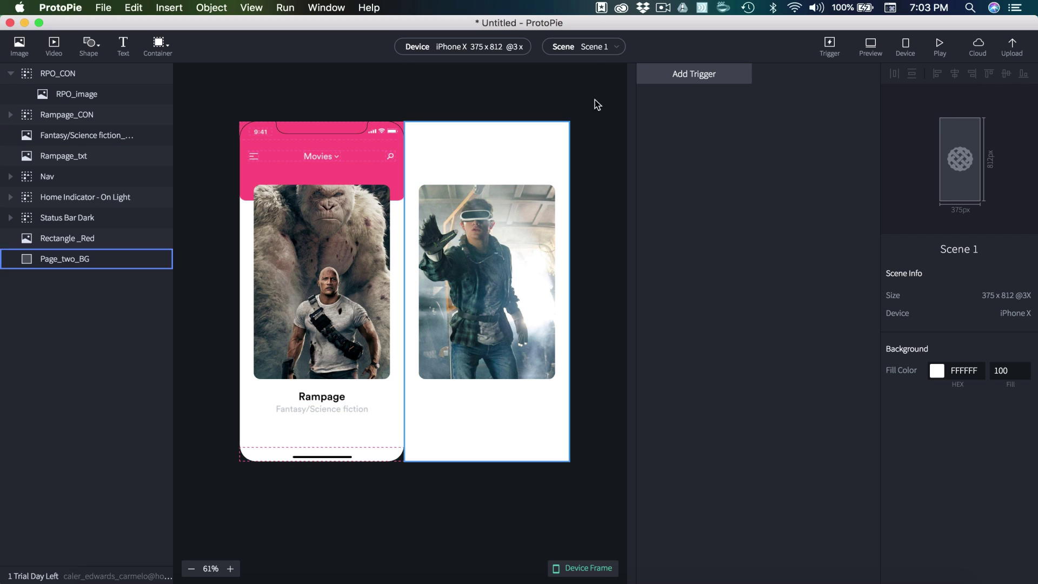
Add Scene 2 and import the Page Two artboard from Design_01.xd into it.
{"action": "left_click", "coordinate": [552, 53]}
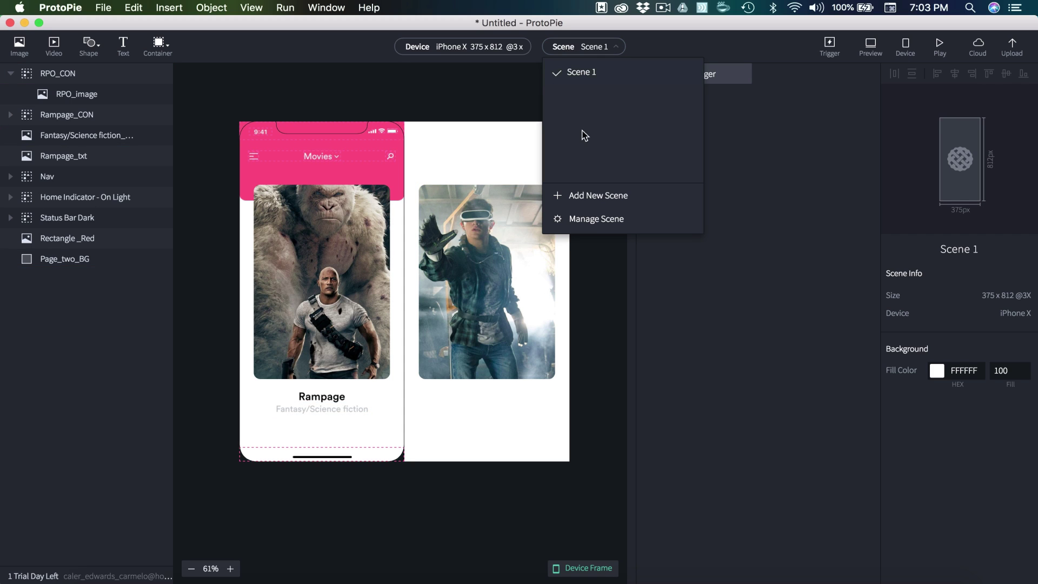
{"action": "left_click", "coordinate": [593, 201]}
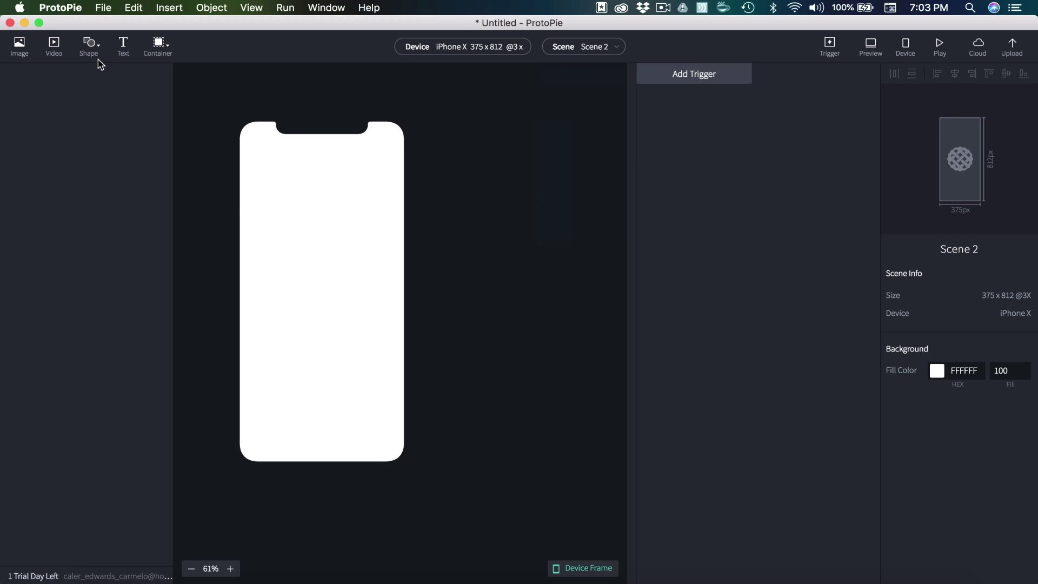
{"action": "left_click", "coordinate": [108, 11]}
{"action": "mouse_move", "coordinate": [158, 142]}
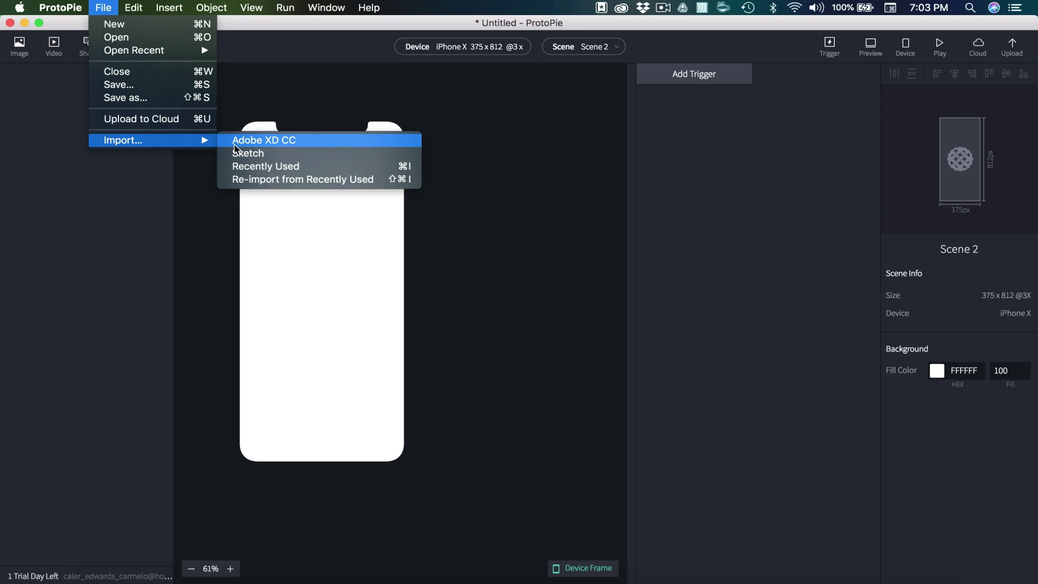
{"action": "left_click", "coordinate": [241, 144]}
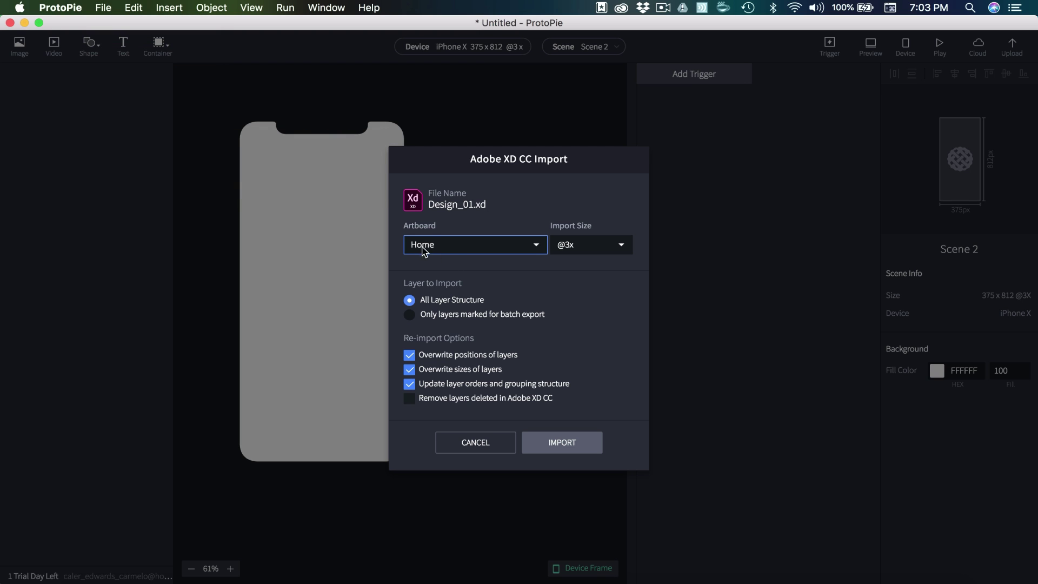
{"action": "left_click", "coordinate": [437, 244]}
{"action": "left_click", "coordinate": [433, 209]}
{"action": "left_click", "coordinate": [563, 448]}
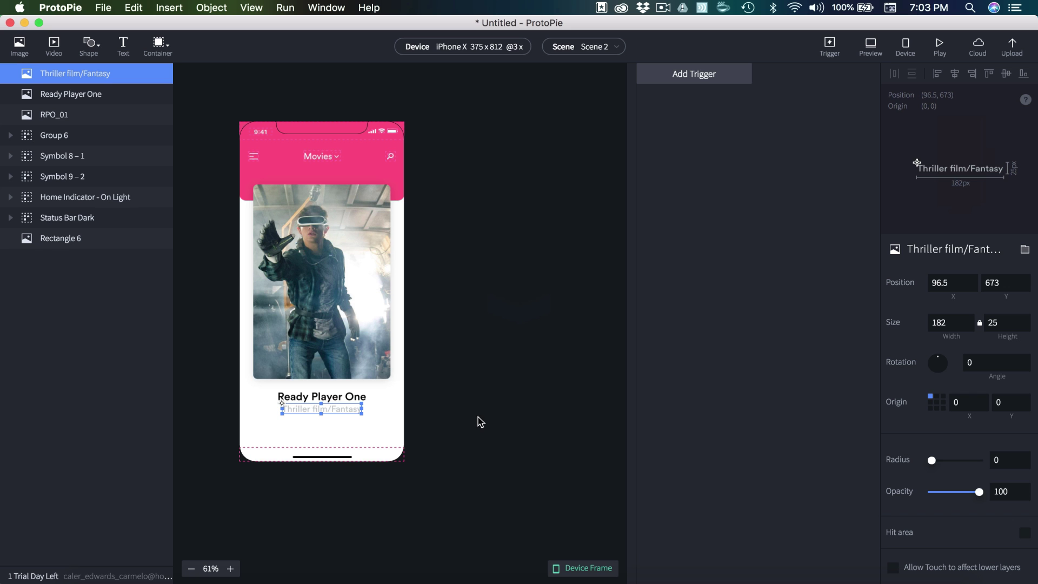
Select the Ready Player One title with its genre text, then return to Scene 1.
{"action": "left_click", "coordinate": [328, 403], "text": "shift"}
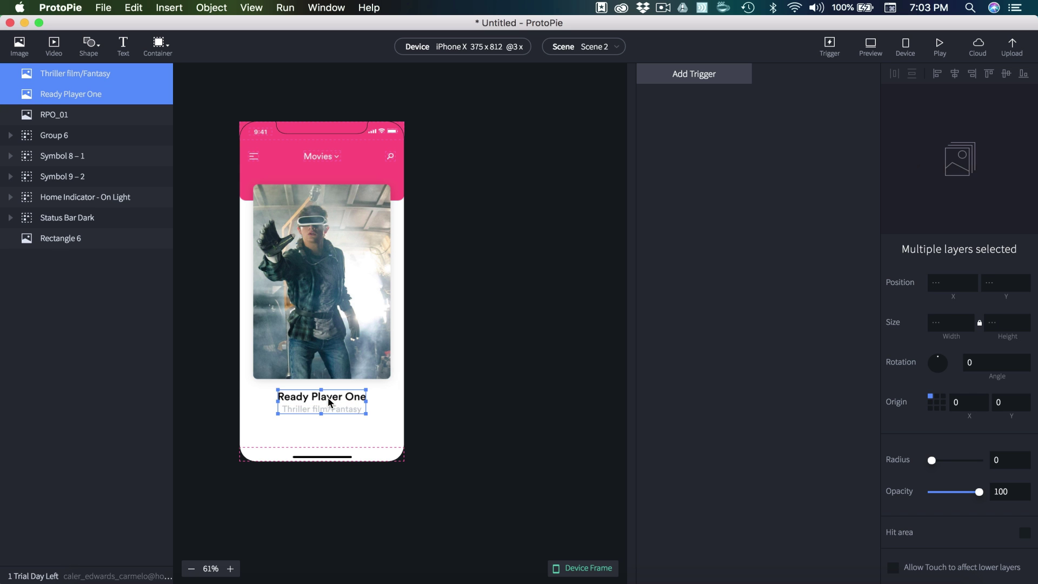
{"action": "left_click", "coordinate": [589, 54]}
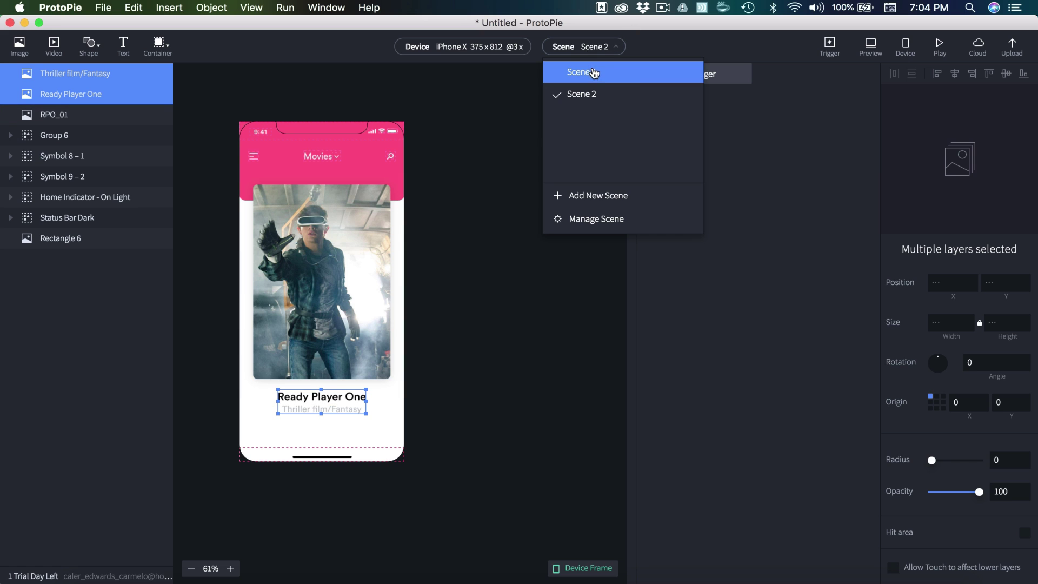
{"action": "left_click", "coordinate": [592, 71]}
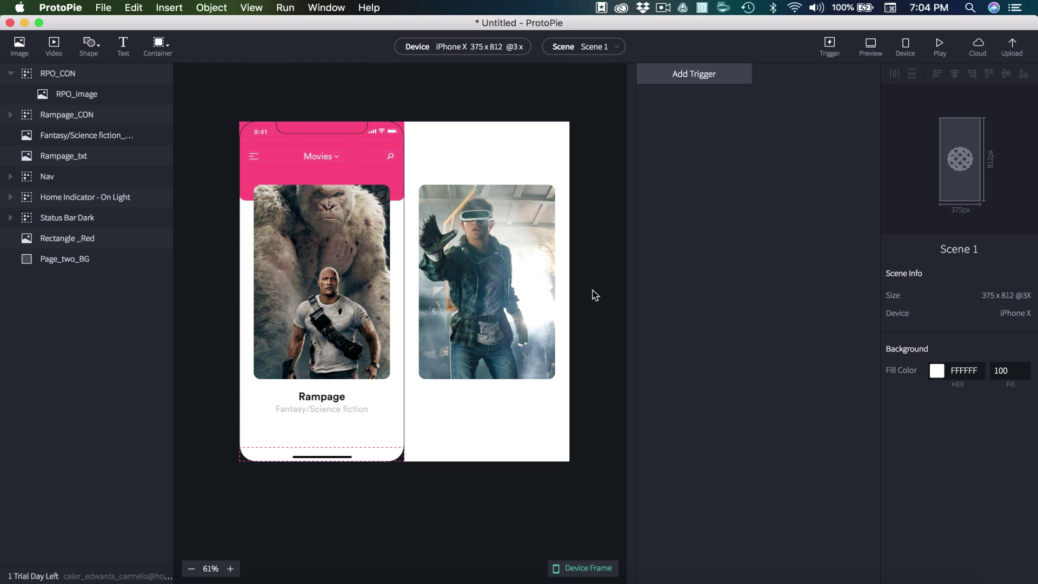
Paste the two text layers under the right card and rename the title 'Ready Player One_txt'.
{"action": "key", "text": "super+v"}
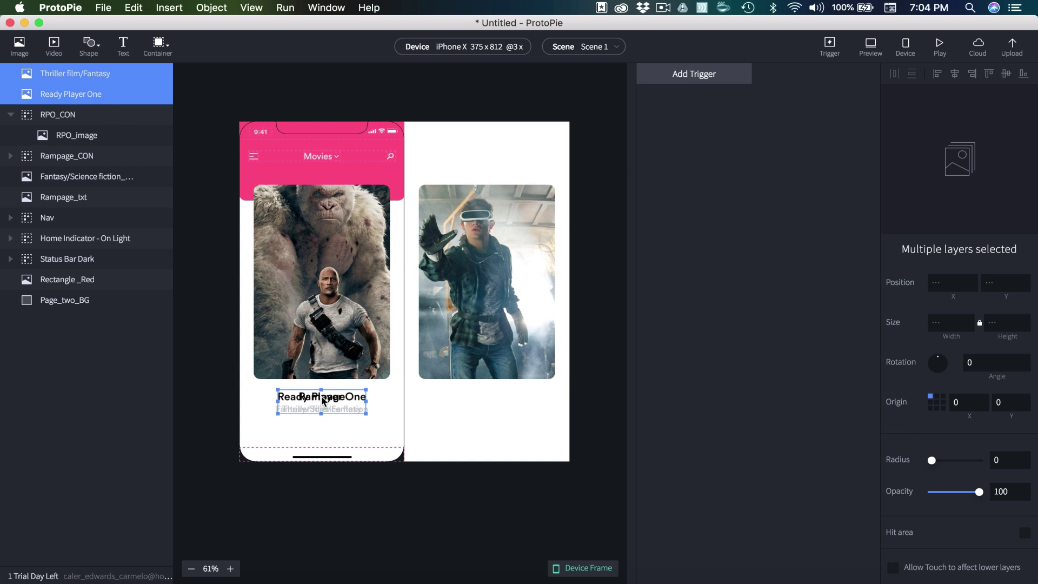
{"action": "left_click_drag", "start_coordinate": [322, 398], "coordinate": [493, 401]}
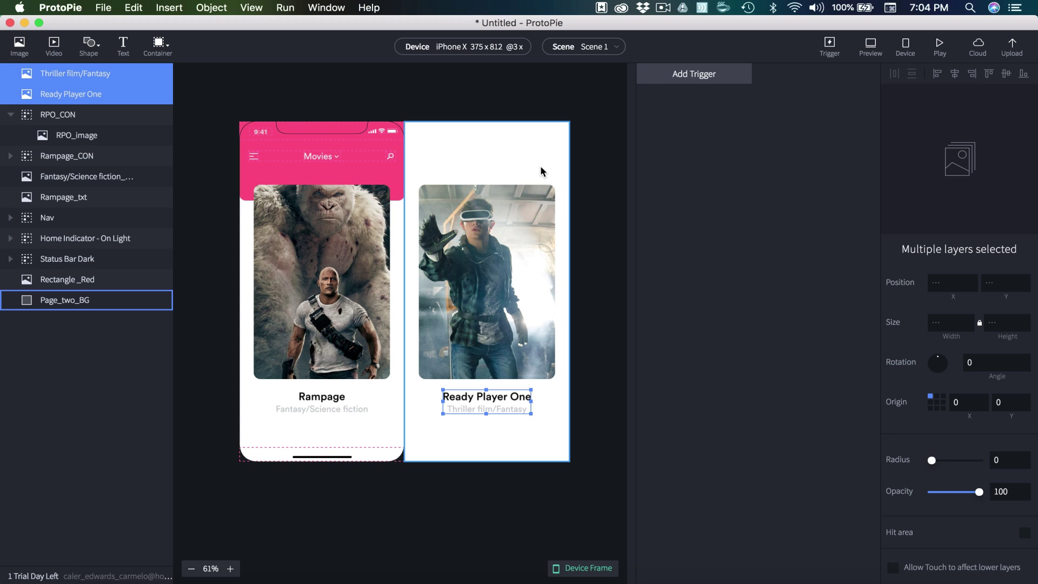
{"action": "double_click", "coordinate": [83, 93]}
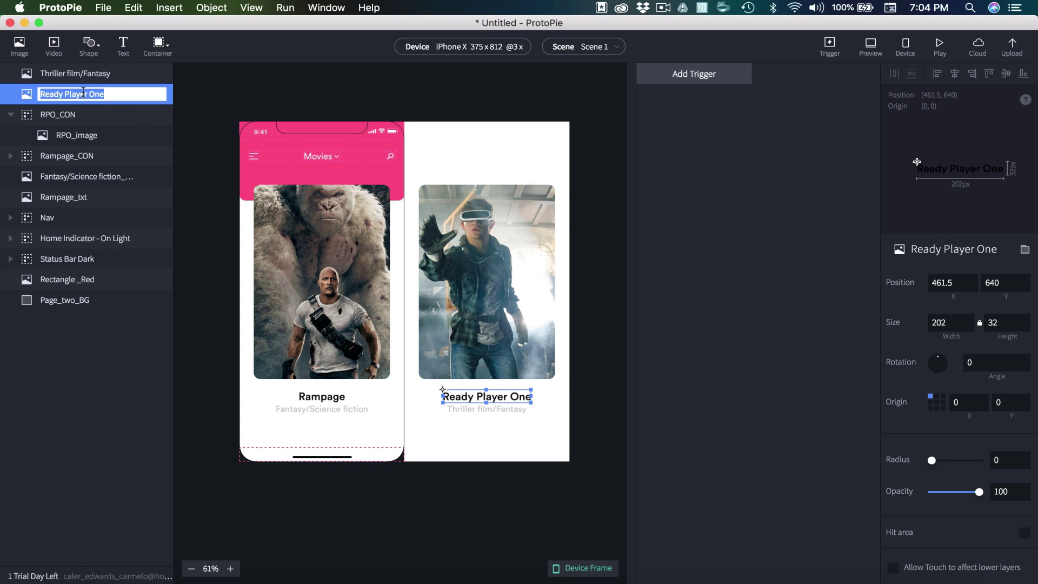
{"action": "key", "text": "Right"}
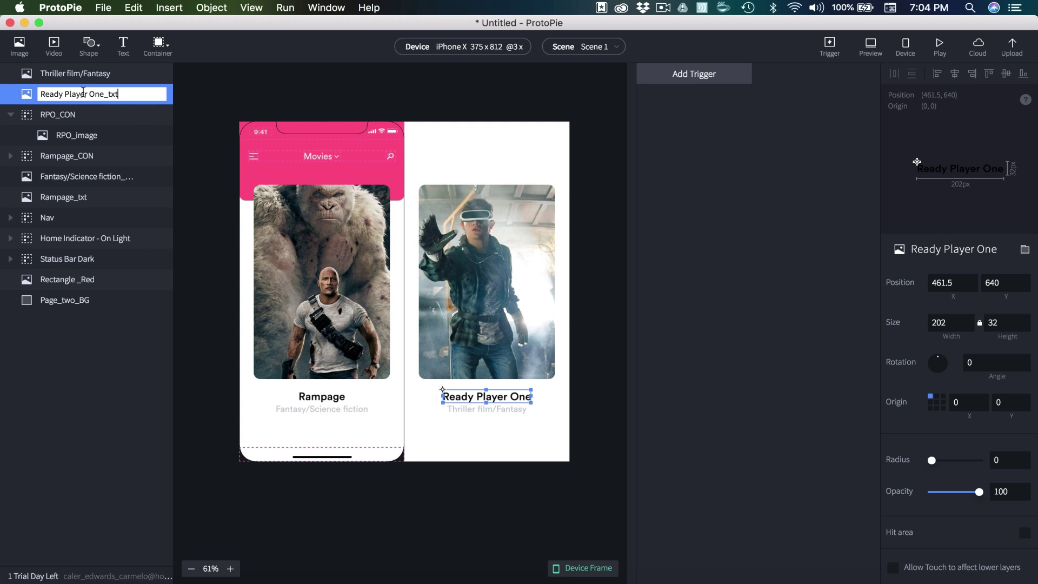
{"action": "key", "text": "Return"}
Rename the genre layer 'Thriller film/Fantasy_txt'.
{"action": "double_click", "coordinate": [100, 73]}
{"action": "key", "text": "Right"}
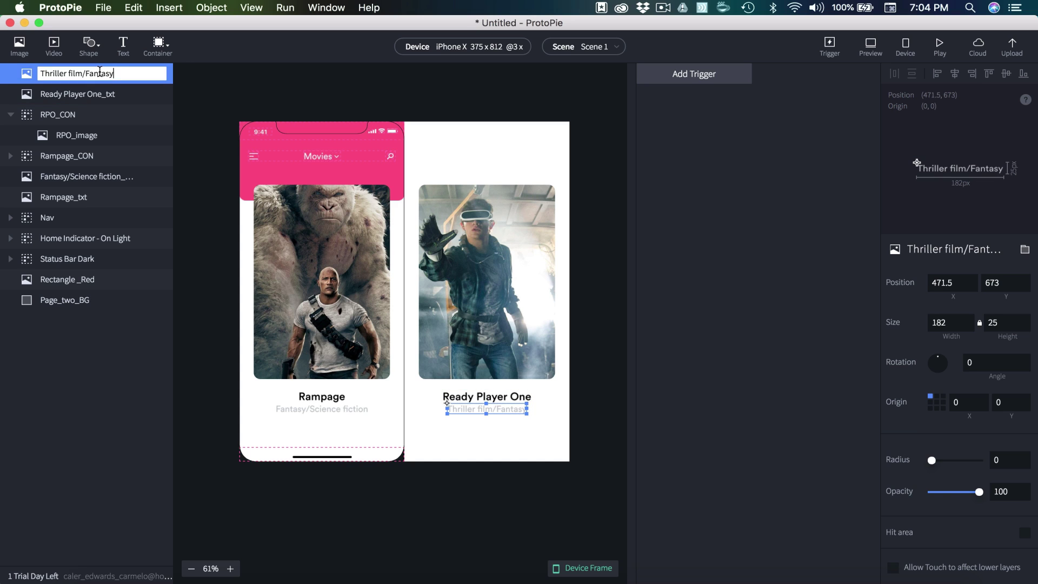
{"action": "key", "text": "Return"}
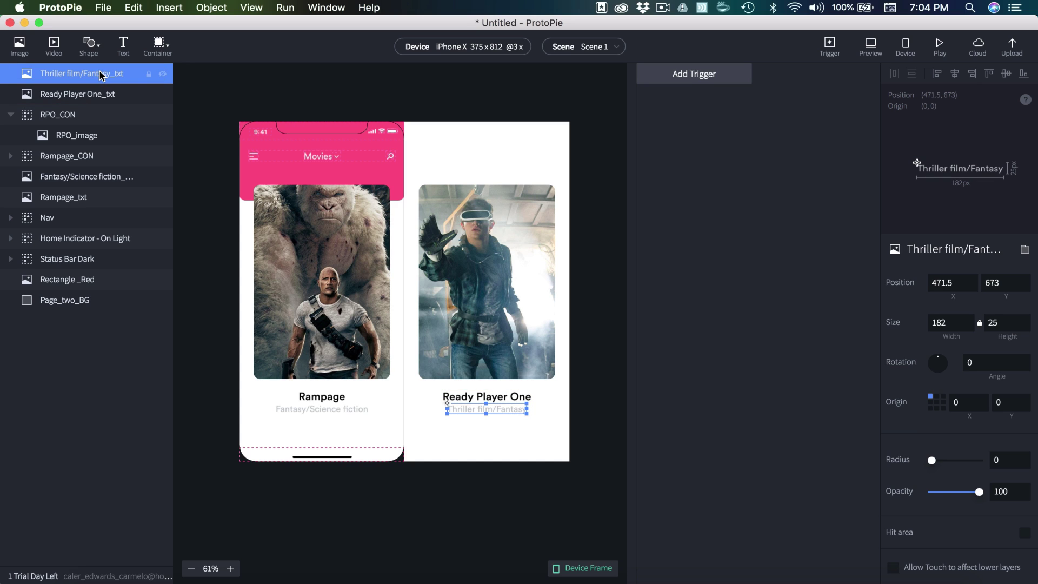
{"action": "left_click", "coordinate": [194, 87]}
{"action": "scroll", "coordinate": [491, 186], "scroll_direction": "left", "scroll_amount": 3}
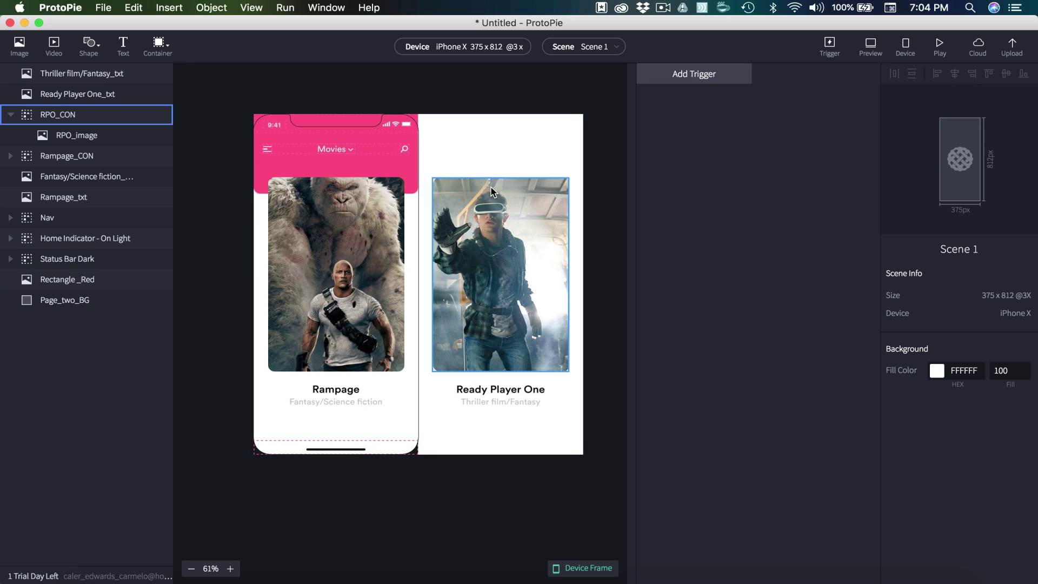
{"action": "scroll", "coordinate": [505, 216], "scroll_direction": "right", "scroll_amount": 2}
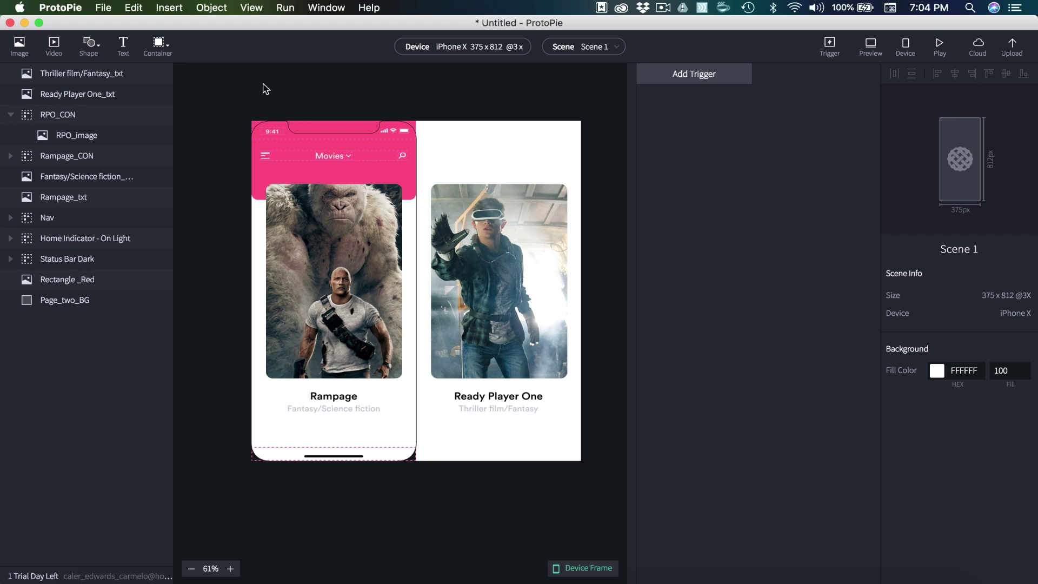
Add a Paging Container named 'paging' and stretch it to 375×812 to cover the phone screen.
{"action": "left_click", "coordinate": [158, 43]}
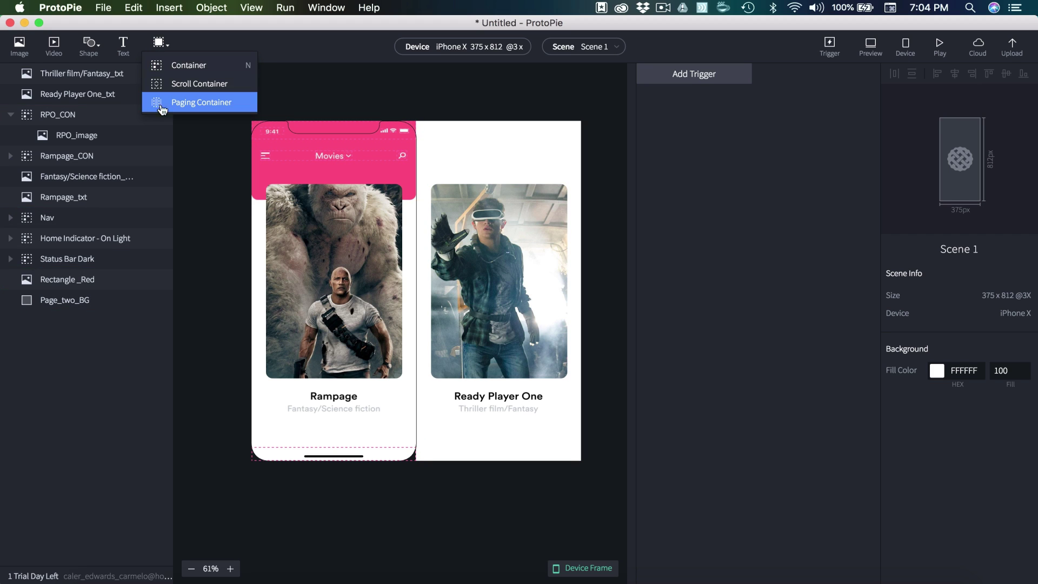
{"action": "left_click", "coordinate": [213, 102]}
{"action": "double_click", "coordinate": [58, 72]}
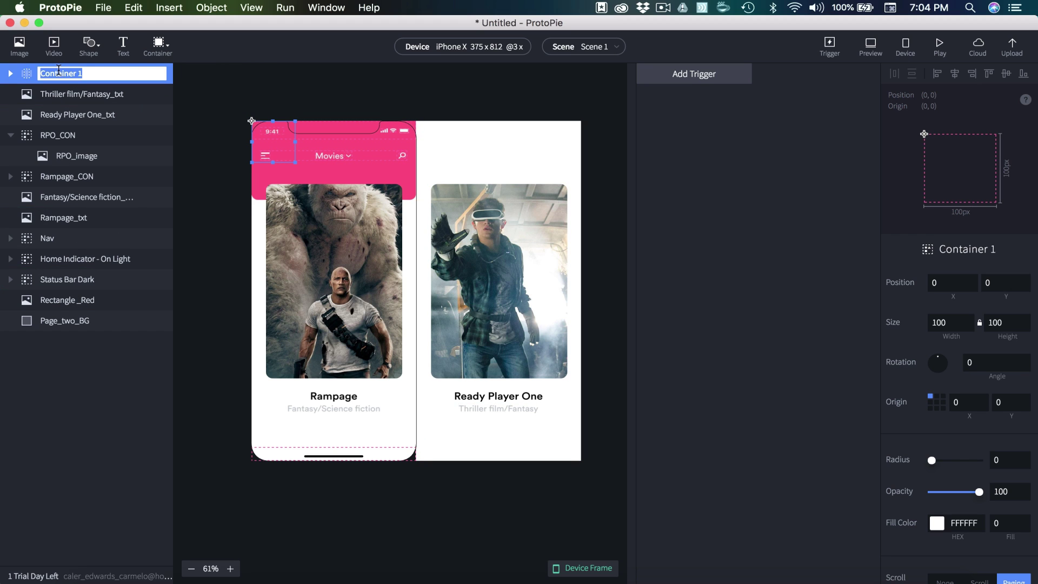
{"action": "type", "text": "paging"}
{"action": "key", "text": "Return"}
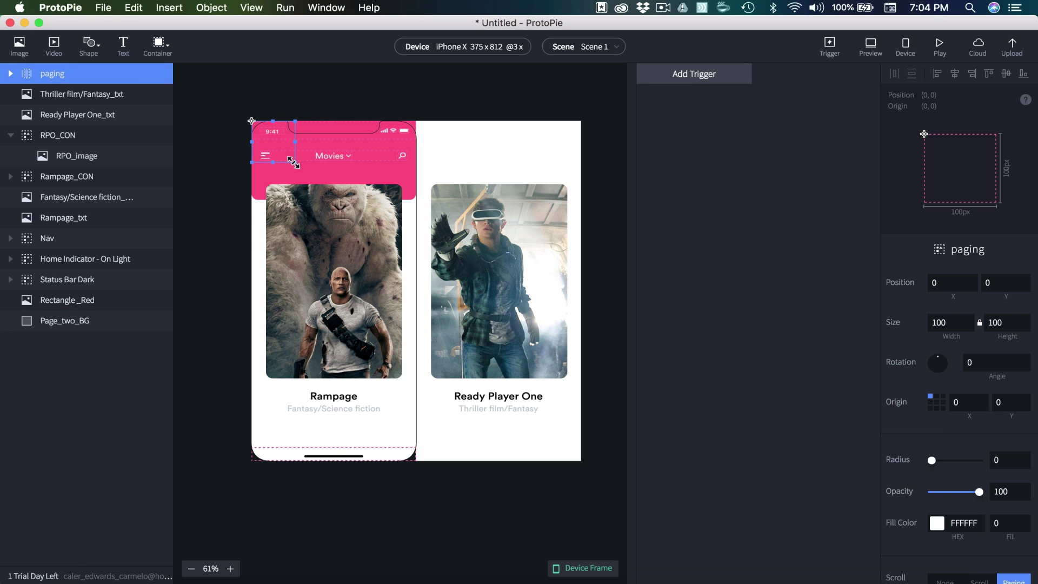
{"action": "left_click_drag", "start_coordinate": [295, 162], "coordinate": [417, 467]}
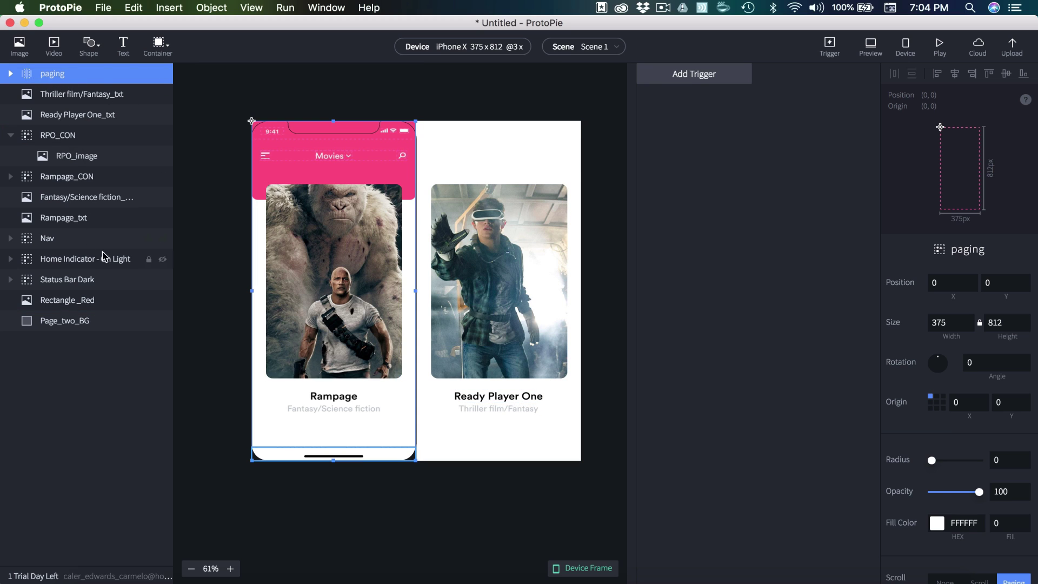
{"action": "left_click", "coordinate": [12, 136]}
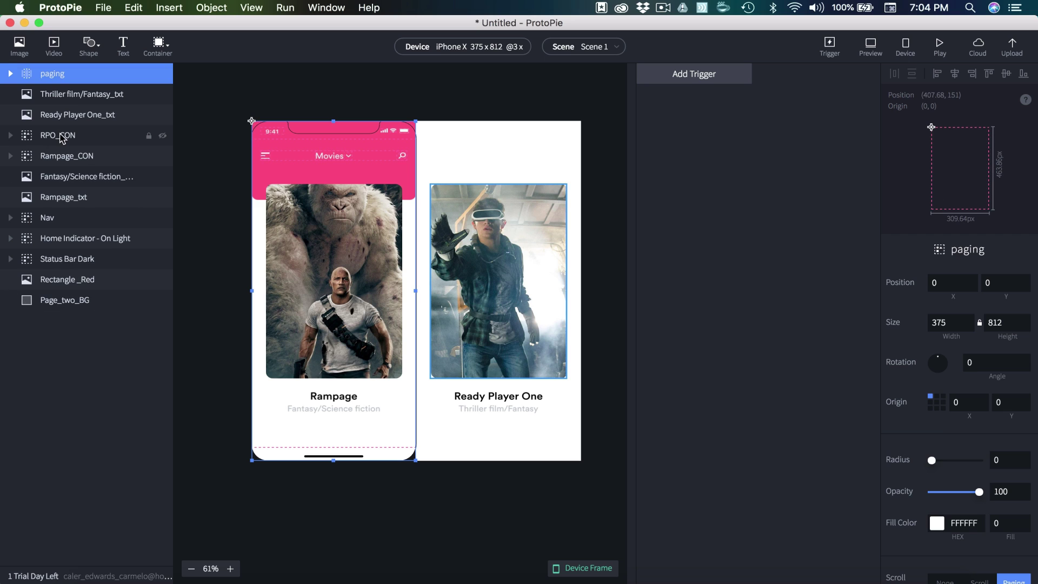
Move Page_two_BG, RPO_CON and both Ready Player One text layers into paging.
{"action": "left_click_drag", "start_coordinate": [62, 136], "coordinate": [57, 74]}
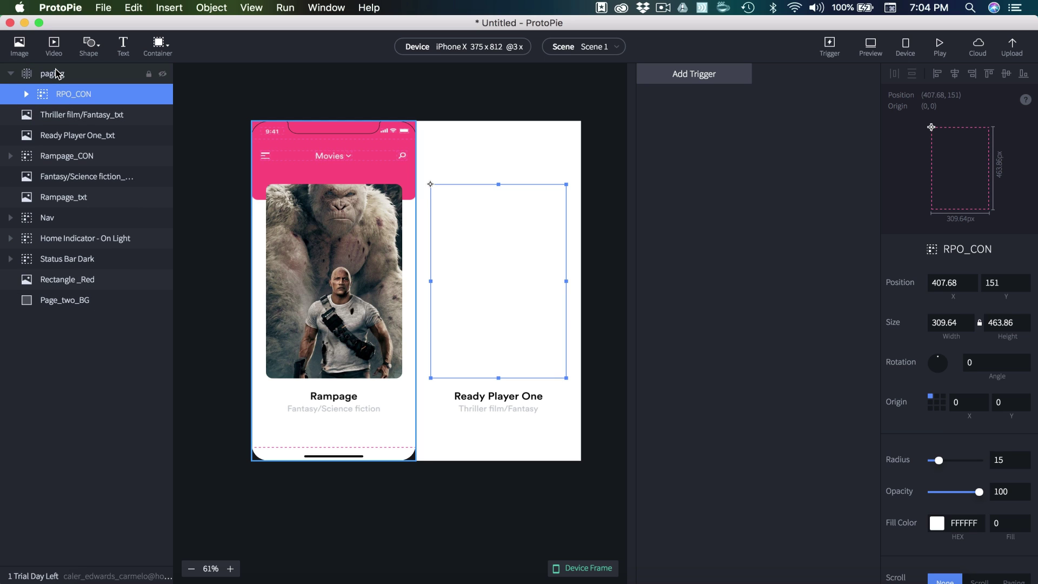
{"action": "left_click", "coordinate": [100, 319]}
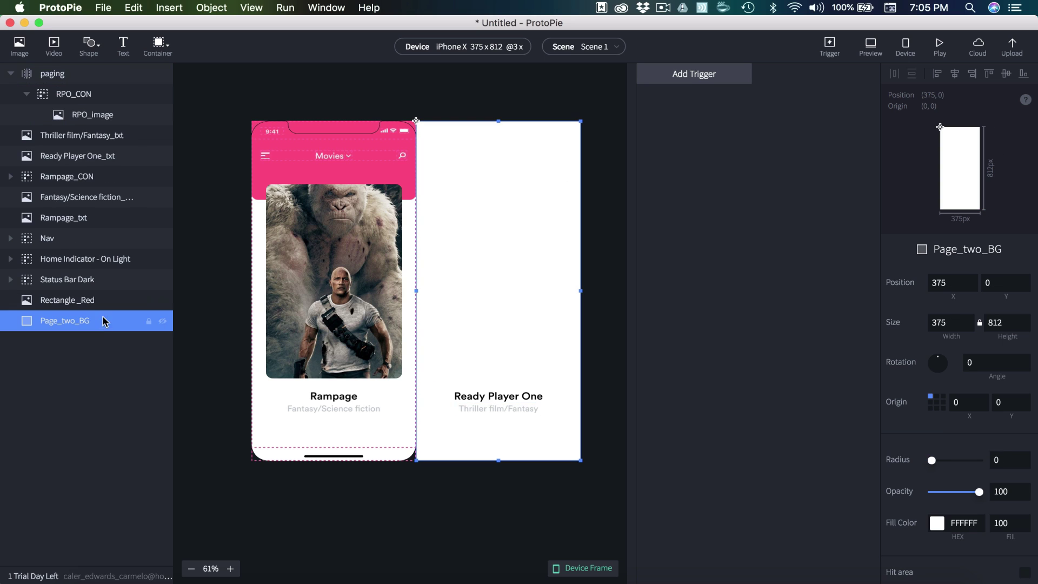
{"action": "left_click_drag", "start_coordinate": [100, 319], "coordinate": [85, 75]}
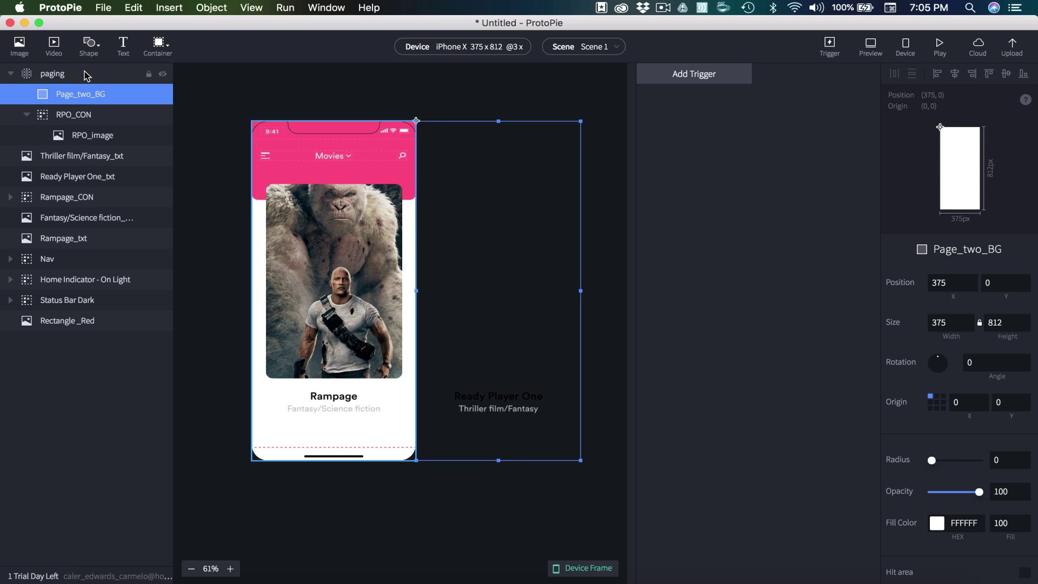
{"action": "left_click", "coordinate": [26, 114]}
{"action": "left_click_drag", "start_coordinate": [69, 114], "coordinate": [57, 84]}
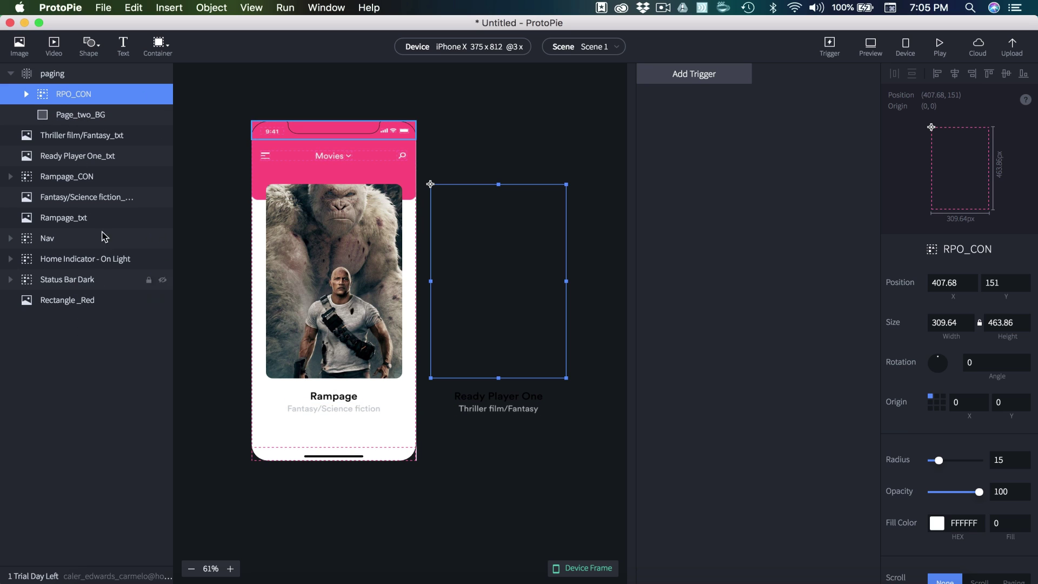
{"action": "left_click", "coordinate": [76, 136]}
{"action": "left_click", "coordinate": [73, 162], "text": "shift"}
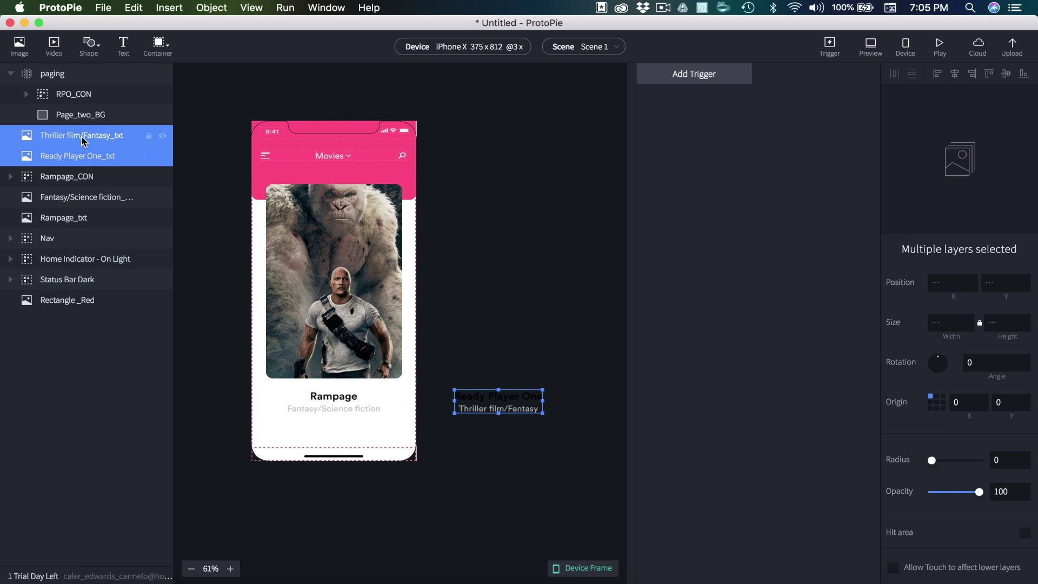
{"action": "left_click_drag", "start_coordinate": [84, 142], "coordinate": [80, 106]}
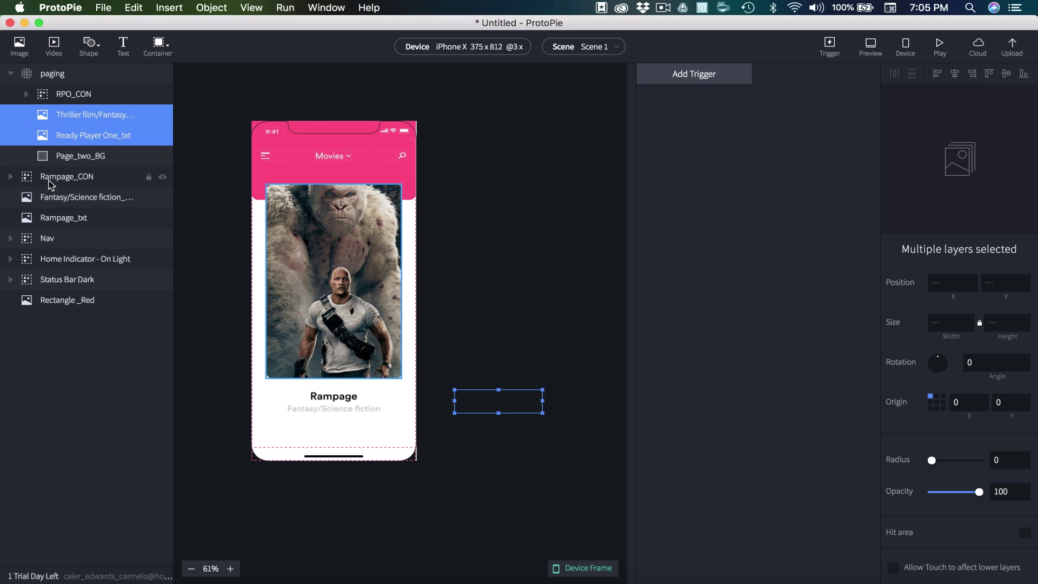
Move Rampage_CON and both Rampage text layers into paging, collapse it, and preview.
{"action": "left_click_drag", "start_coordinate": [76, 177], "coordinate": [70, 88]}
{"action": "left_click_drag", "start_coordinate": [64, 176], "coordinate": [84, 97]}
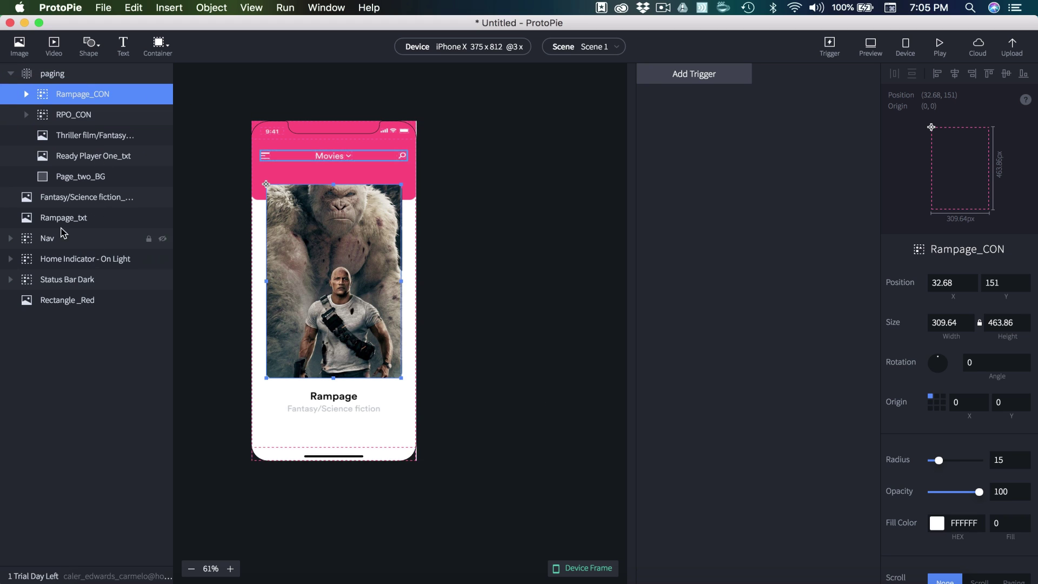
{"action": "left_click", "coordinate": [76, 200]}
{"action": "left_click", "coordinate": [69, 220], "text": "shift"}
{"action": "left_click_drag", "start_coordinate": [78, 200], "coordinate": [83, 106]}
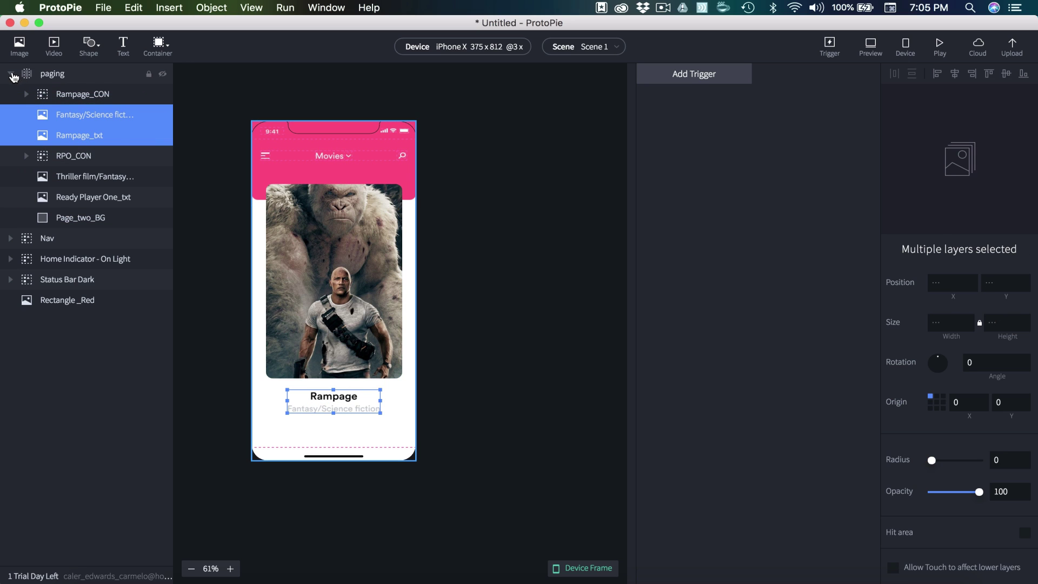
{"action": "left_click", "coordinate": [11, 74]}
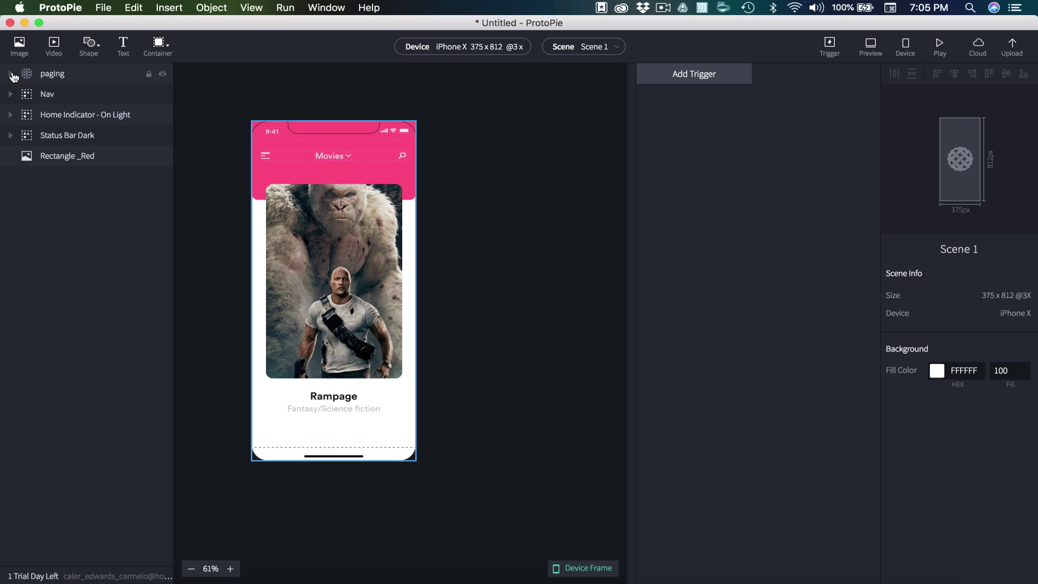
{"action": "left_click", "coordinate": [60, 81]}
{"action": "left_click", "coordinate": [532, 263]}
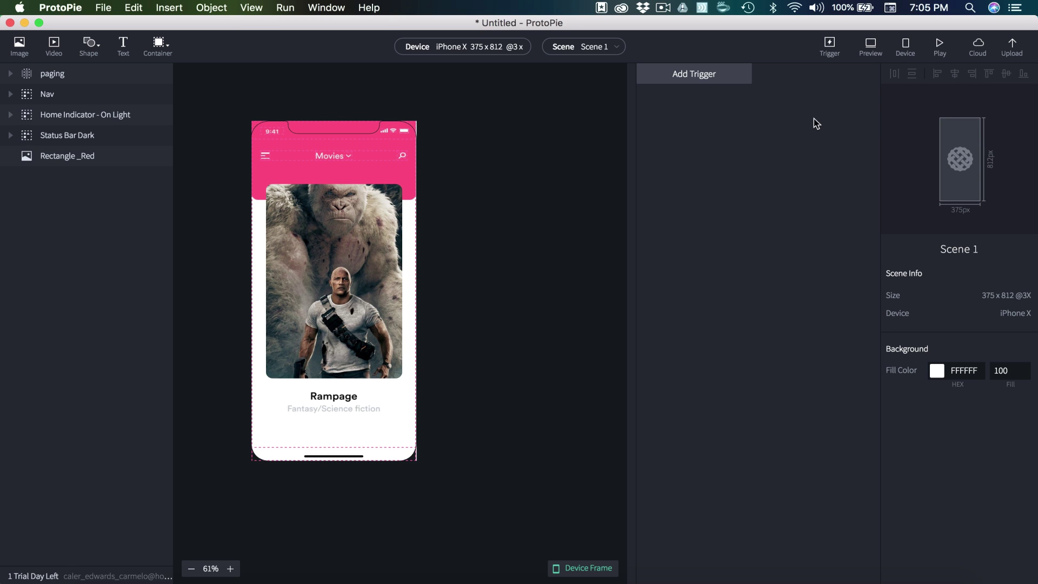
{"action": "left_click", "coordinate": [867, 44]}
{"action": "left_click_drag", "start_coordinate": [616, 354], "coordinate": [698, 364]}
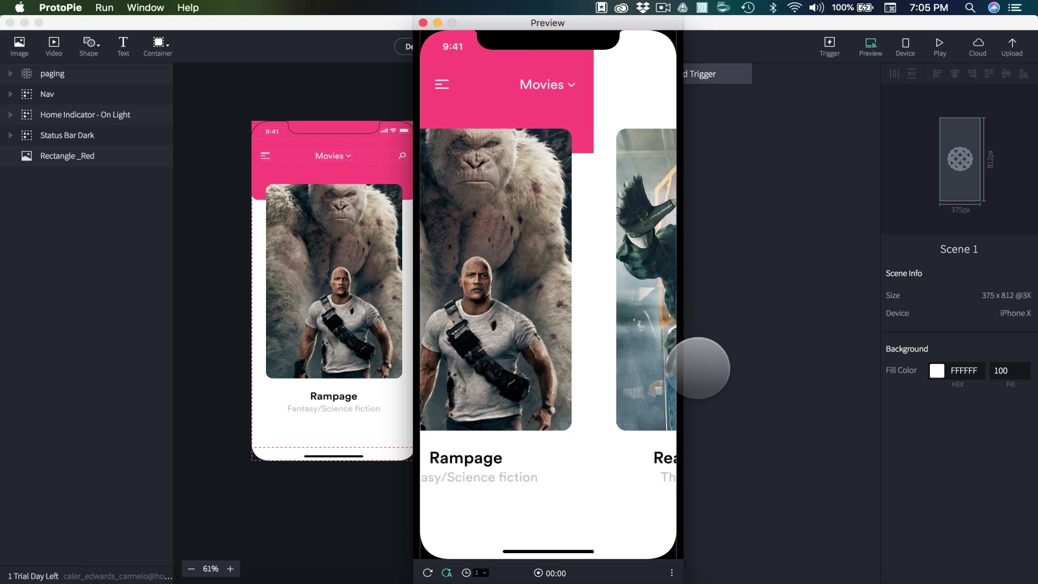
{"action": "left_click_drag", "start_coordinate": [656, 317], "coordinate": [562, 189]}
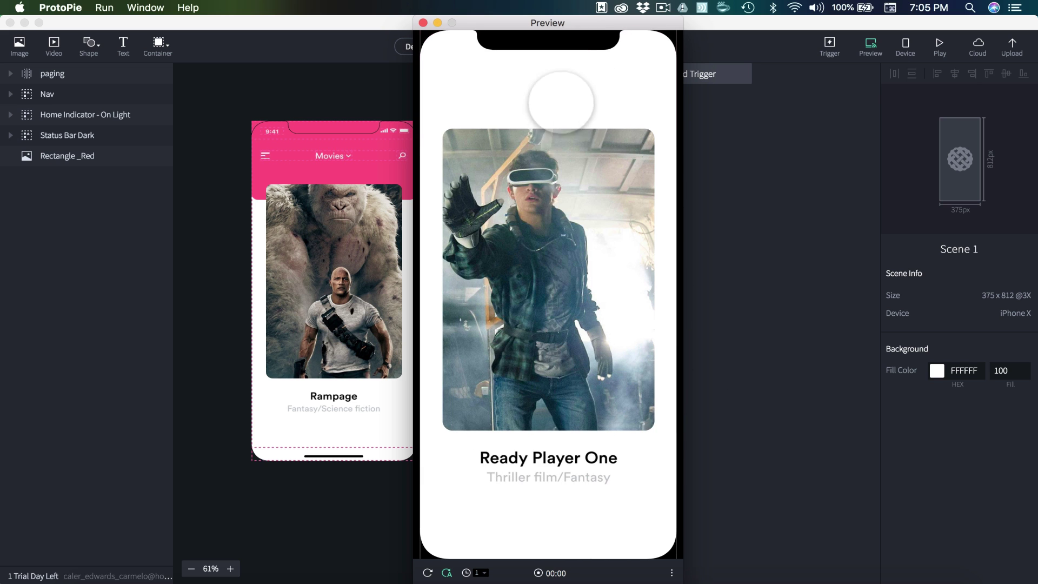
{"action": "left_click_drag", "start_coordinate": [538, 236], "coordinate": [622, 216]}
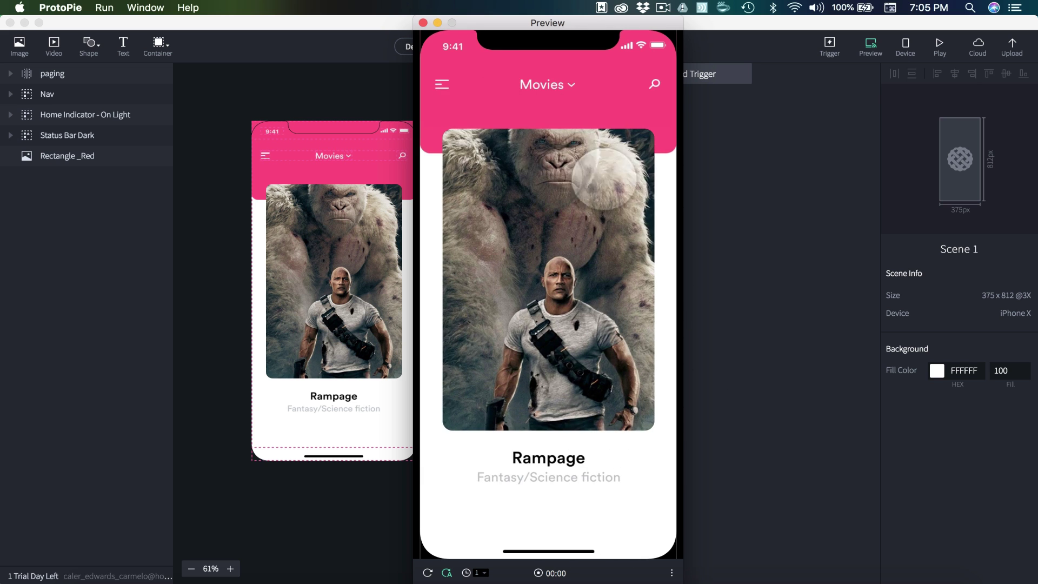
{"action": "left_click_drag", "start_coordinate": [604, 180], "coordinate": [665, 204]}
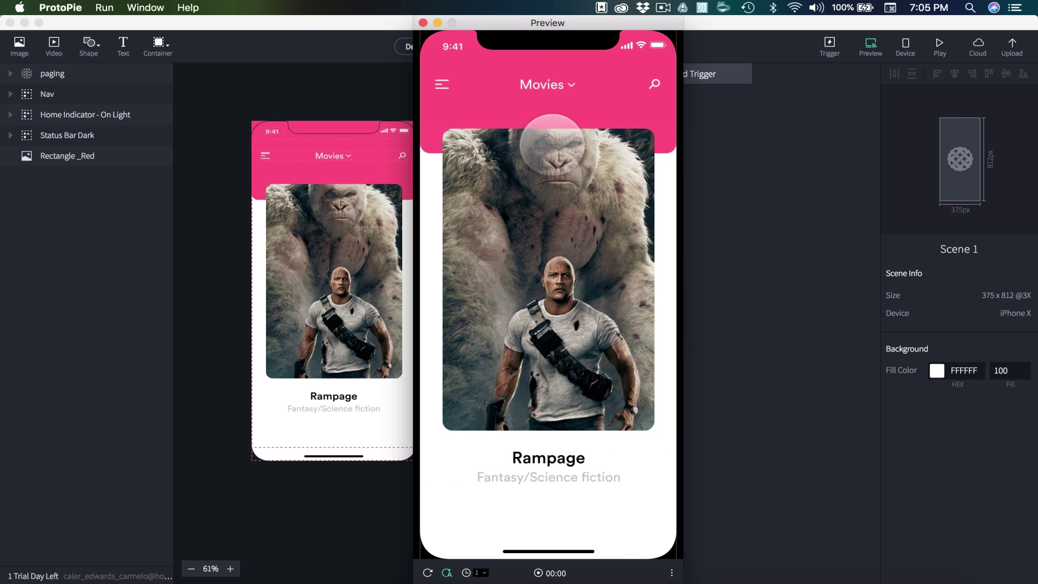
{"action": "left_click", "coordinate": [12, 76]}
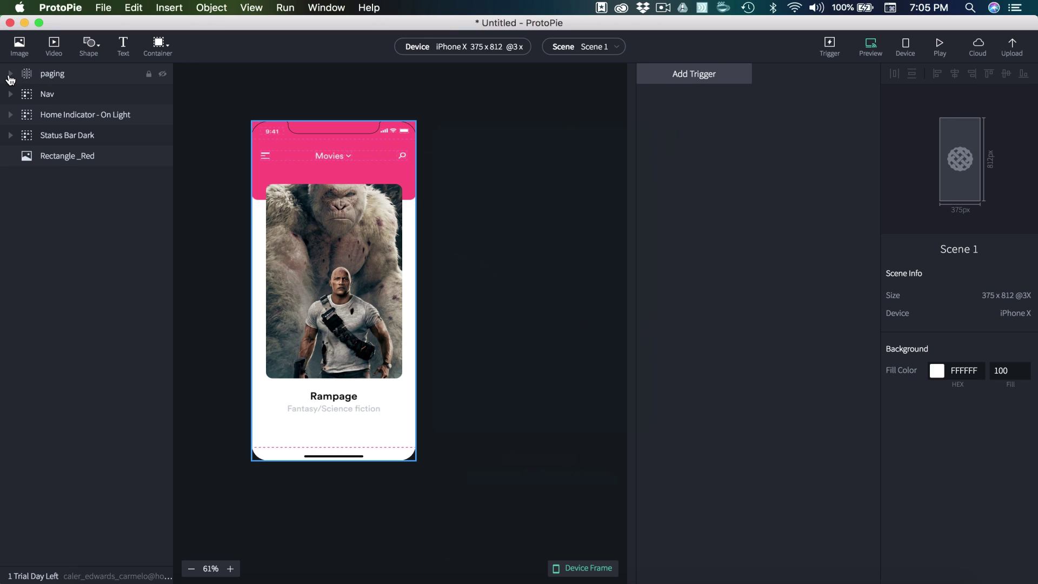
Set Page_two_BG's opacity to 0 so it is fully transparent.
{"action": "left_click", "coordinate": [10, 73]}
{"action": "left_click", "coordinate": [70, 217]}
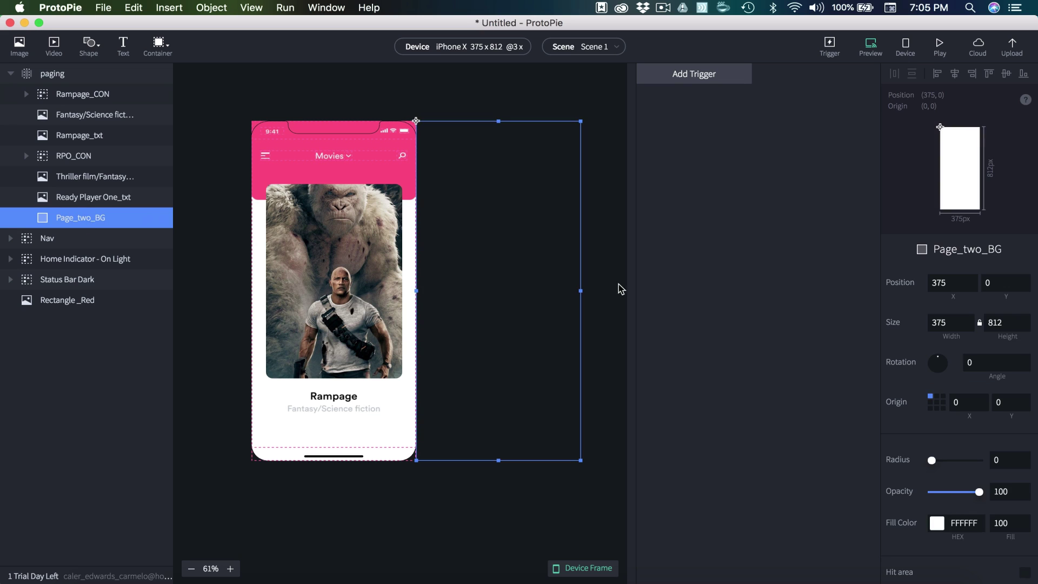
{"action": "left_click_drag", "start_coordinate": [980, 494], "coordinate": [892, 497]}
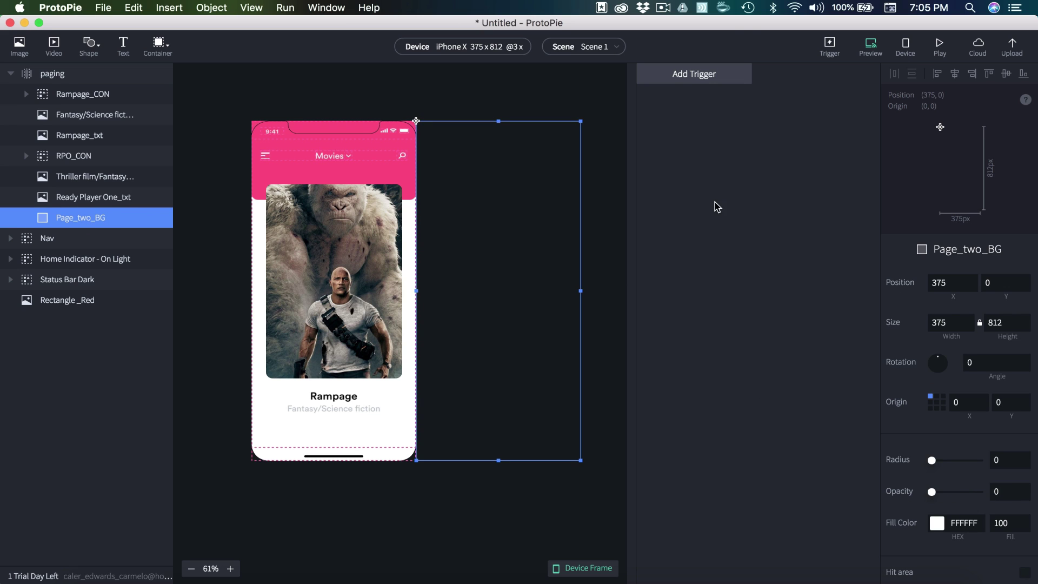
{"action": "left_click", "coordinate": [560, 79]}
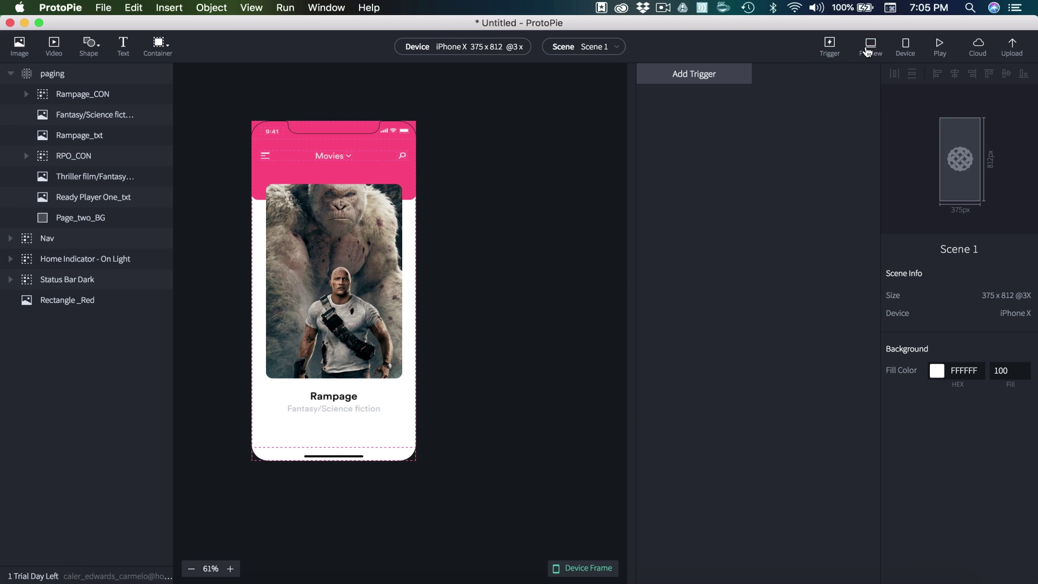
Preview the prototype and swipe between the movie cards to test paging.
{"action": "left_click", "coordinate": [869, 46]}
{"action": "left_click", "coordinate": [541, 313]}
{"action": "left_click_drag", "start_coordinate": [540, 314], "coordinate": [676, 325]}
{"action": "left_click", "coordinate": [690, 325]}
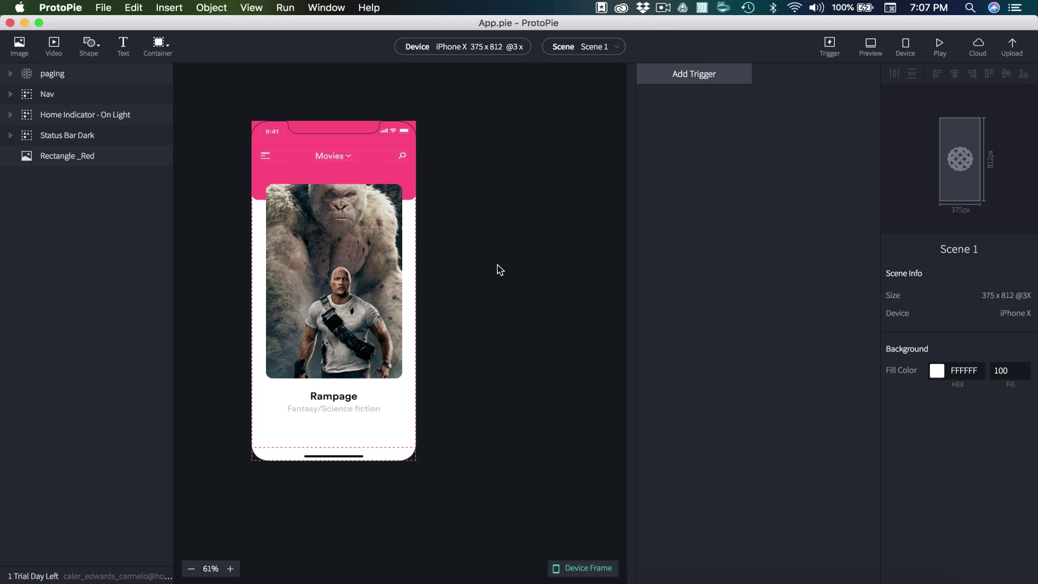
{"action": "scroll", "coordinate": [497, 269], "scroll_direction": "left", "scroll_amount": 5}
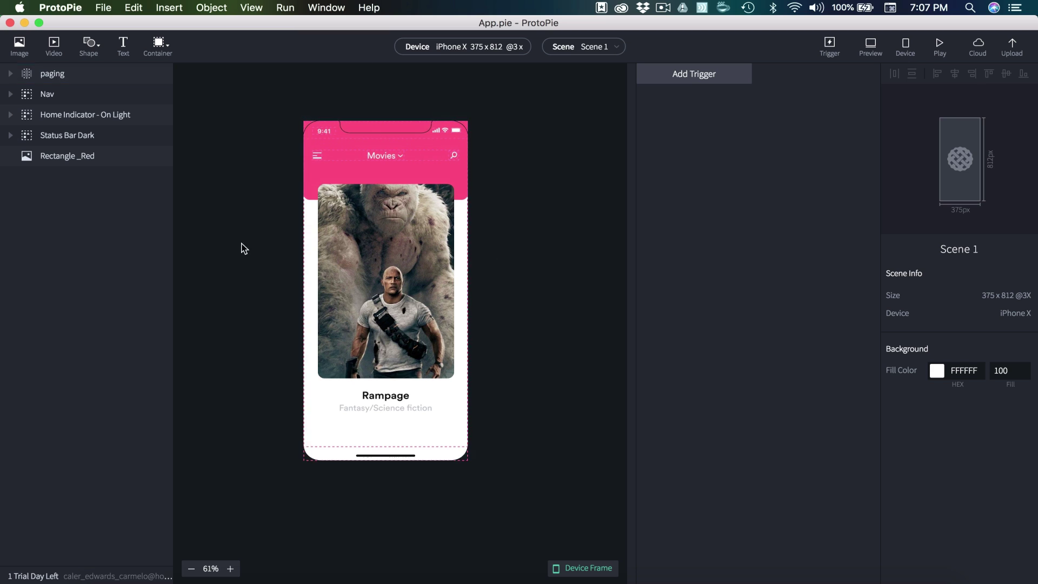
{"action": "left_click", "coordinate": [709, 82]}
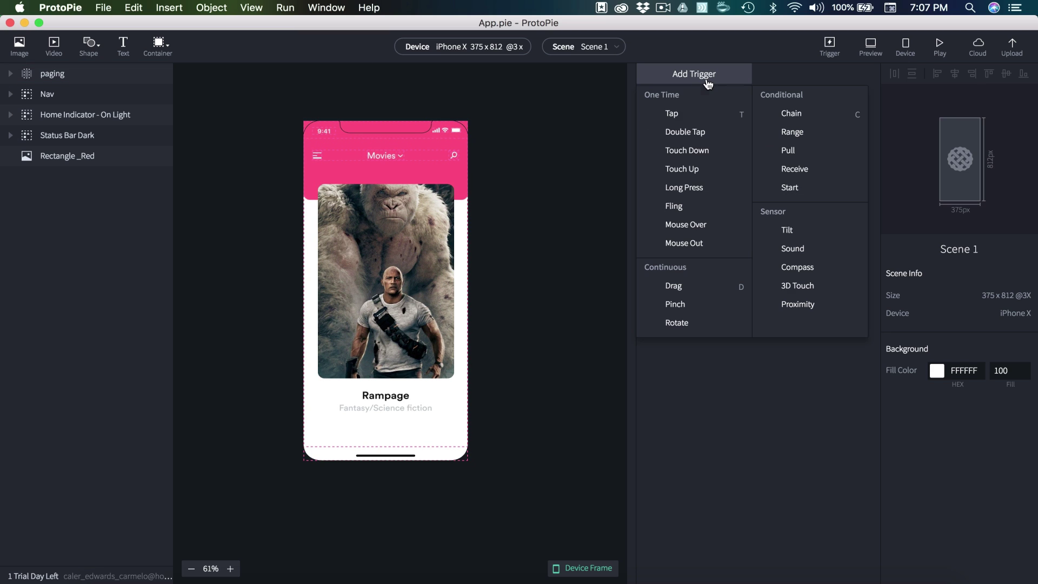
Add a Chain trigger linked to the paging container's Scroll property.
{"action": "left_click", "coordinate": [792, 114]}
{"action": "left_click", "coordinate": [937, 278]}
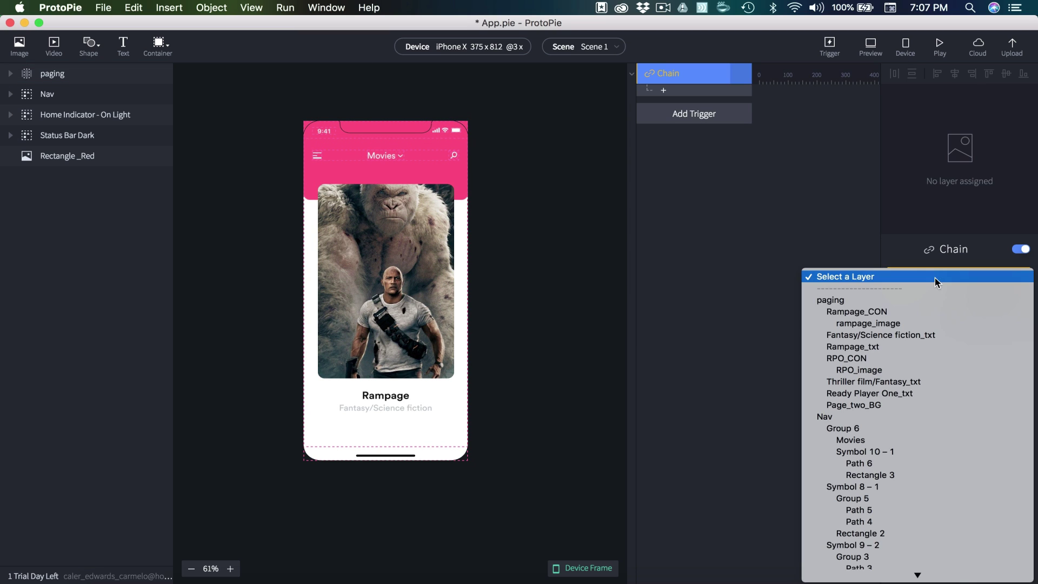
{"action": "left_click", "coordinate": [824, 302]}
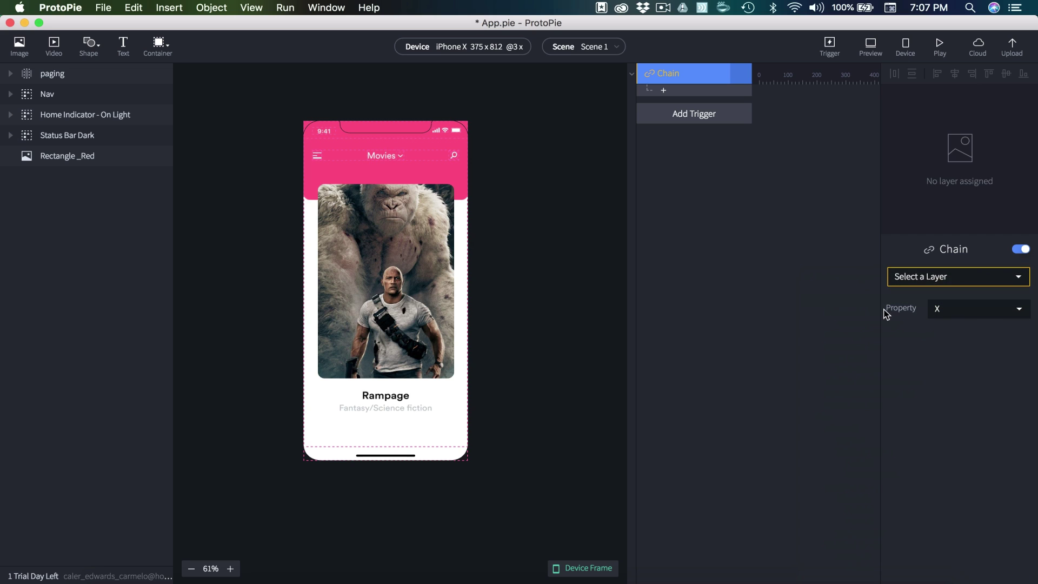
{"action": "left_click", "coordinate": [946, 310]}
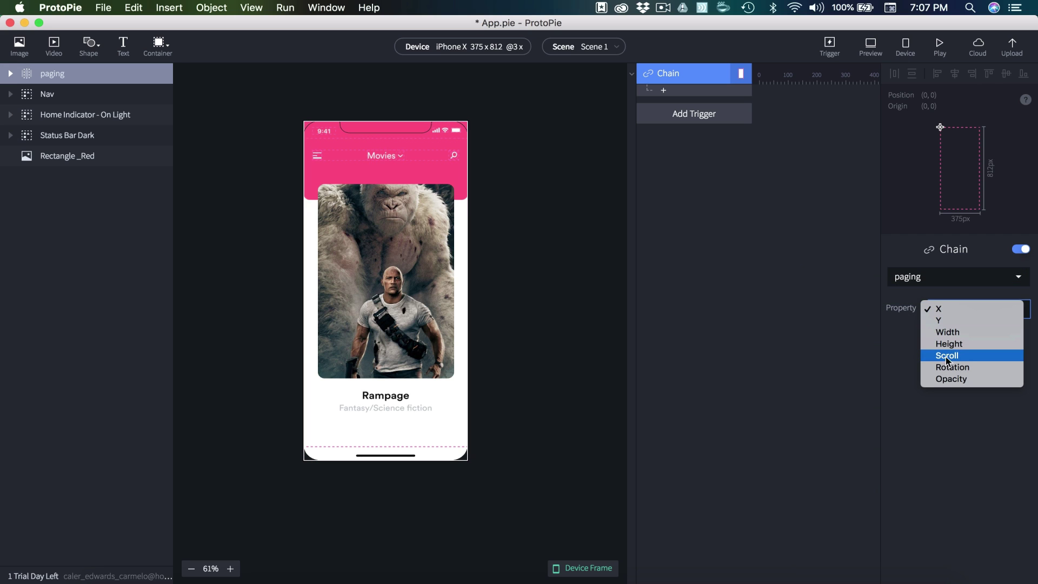
{"action": "left_click", "coordinate": [966, 356]}
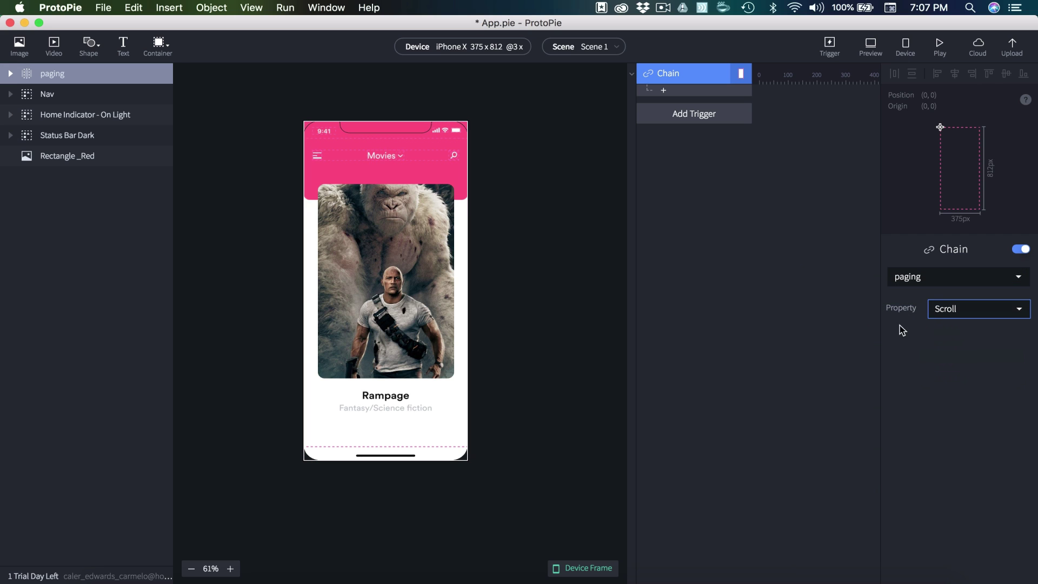
Add a Scale response so RPO_image reaches 863×485 at scroll offset 375.
{"action": "left_click", "coordinate": [671, 92]}
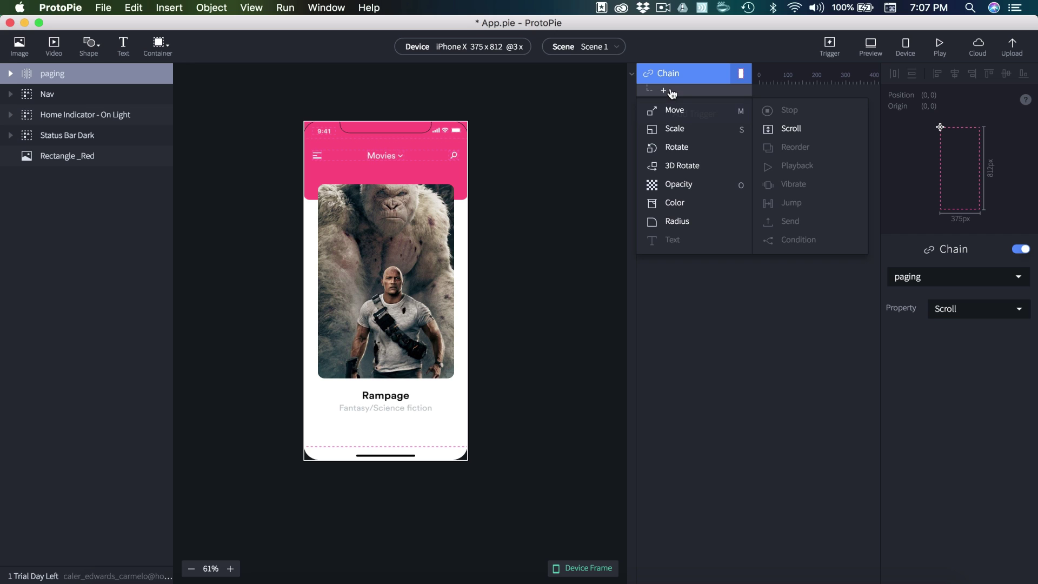
{"action": "left_click", "coordinate": [666, 132]}
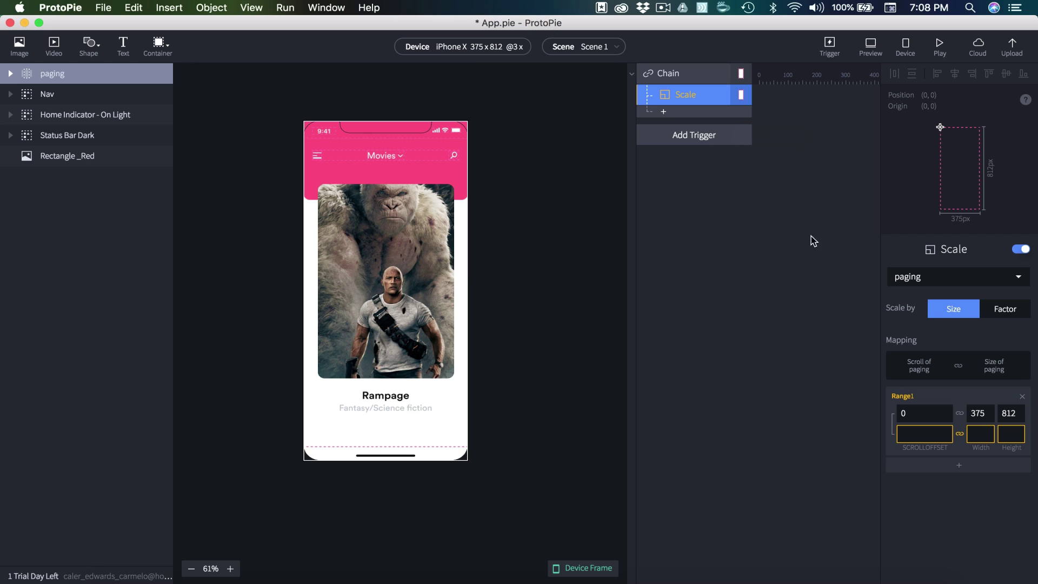
{"action": "left_click", "coordinate": [933, 277]}
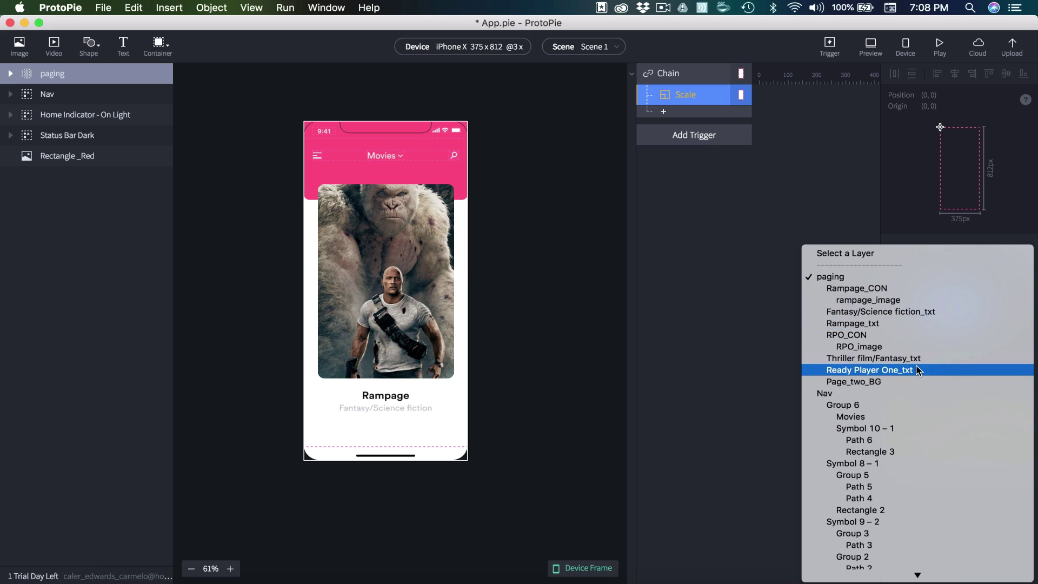
{"action": "left_click", "coordinate": [870, 346]}
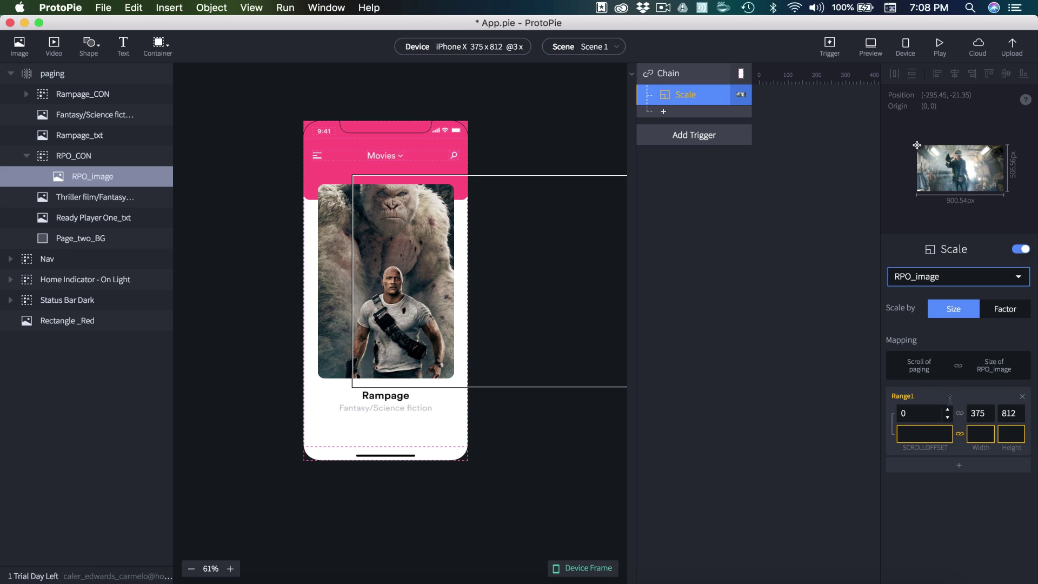
{"action": "left_click", "coordinate": [925, 433]}
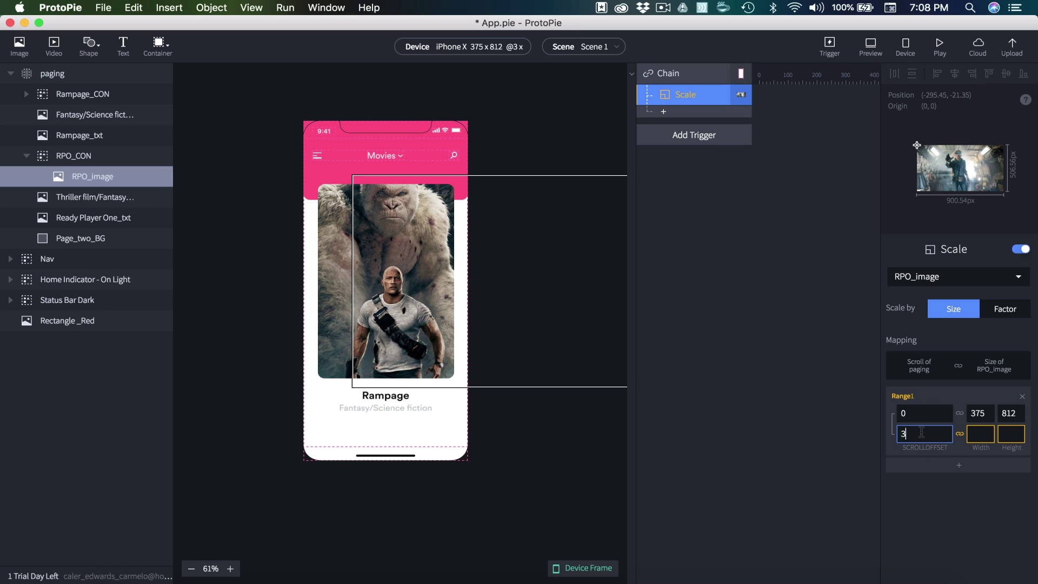
{"action": "left_click", "coordinate": [978, 433]}
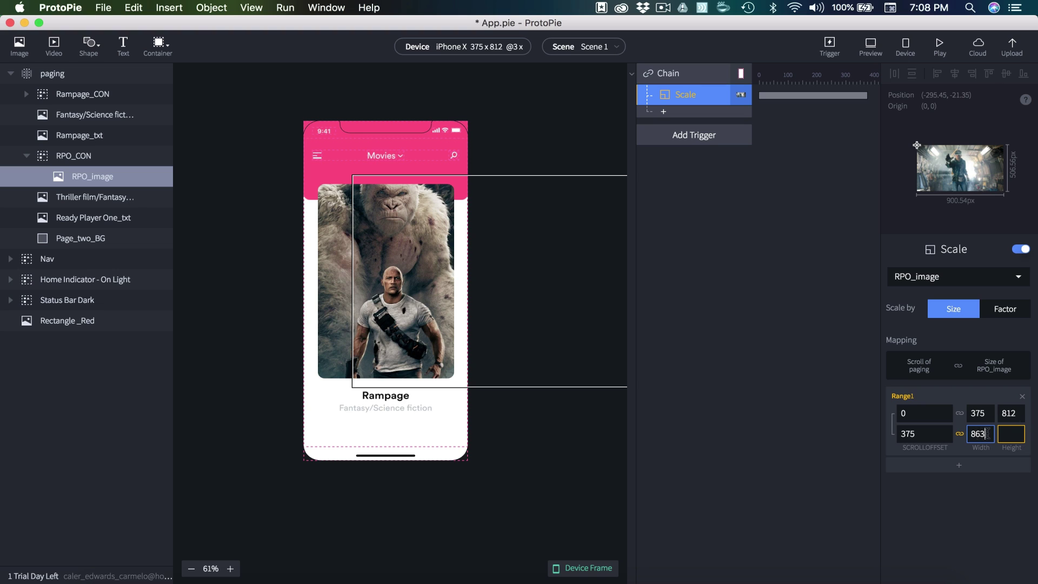
{"action": "left_click", "coordinate": [1016, 437]}
{"action": "key", "text": "Return"}
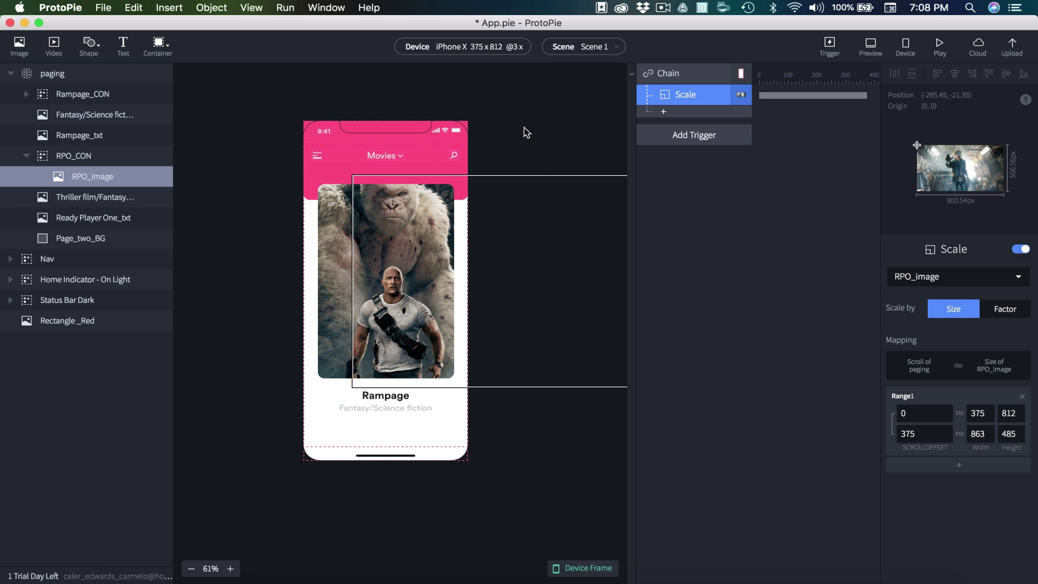
Preview the prototype and swipe between the Rampage and Ready Player One cards.
{"action": "left_click", "coordinate": [874, 47]}
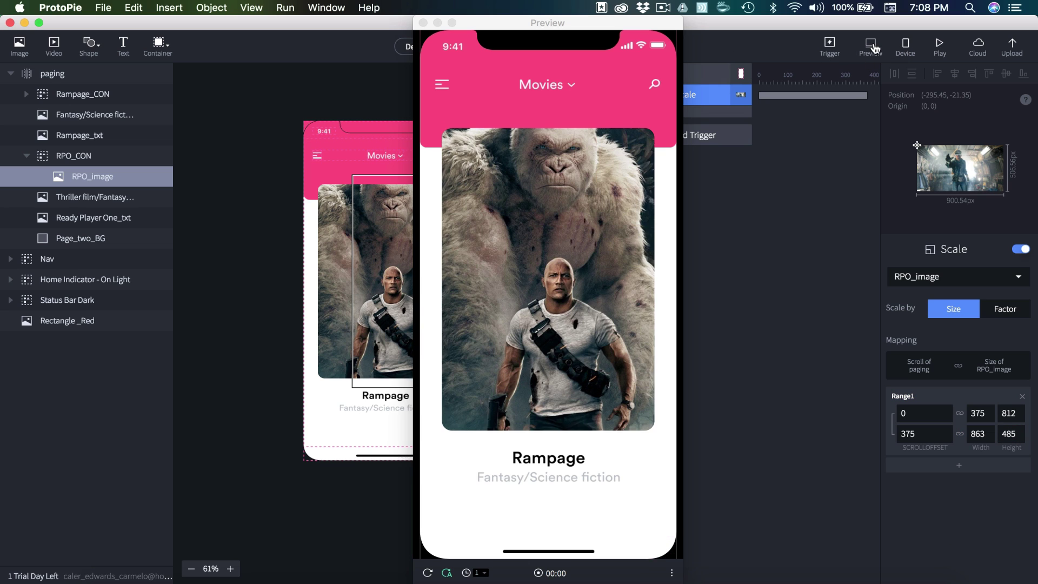
{"action": "left_click_drag", "start_coordinate": [620, 249], "coordinate": [673, 295]}
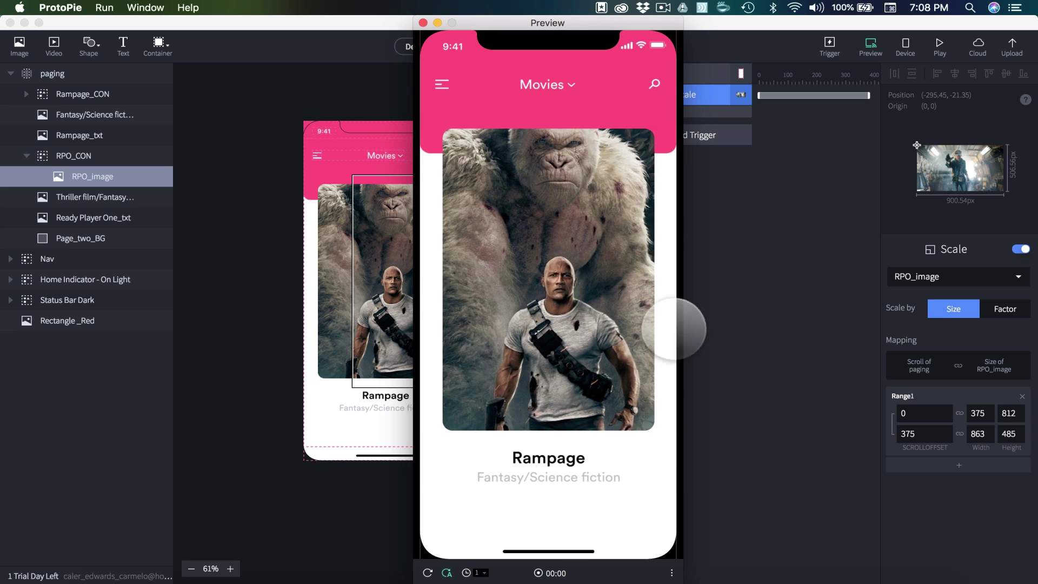
{"action": "left_click_drag", "start_coordinate": [656, 333], "coordinate": [537, 330]}
Centre RPO_image's origin at 50, 50 and preview paging to check the scaling.
{"action": "left_click", "coordinate": [240, 179]}
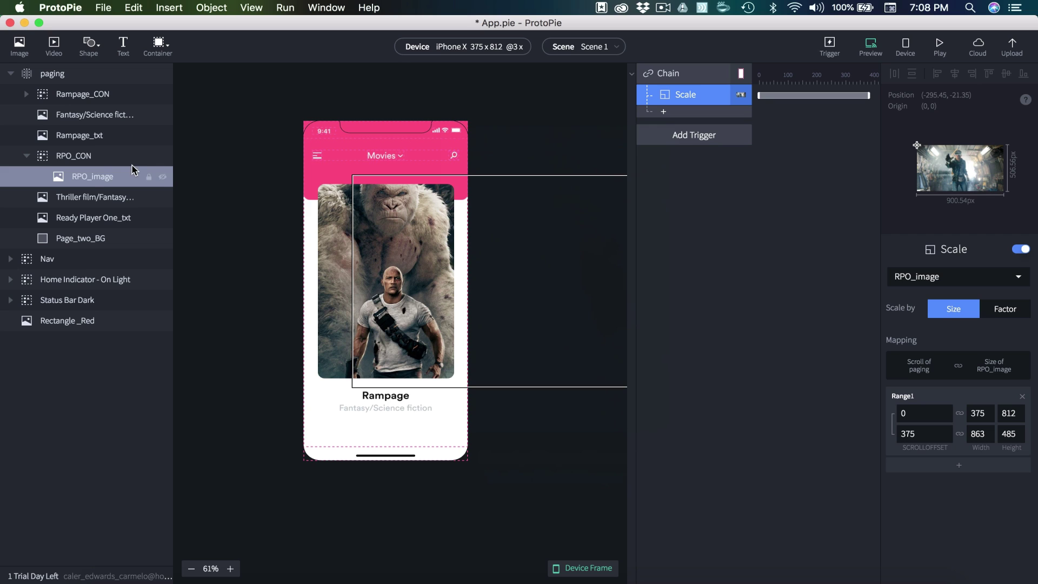
{"action": "left_click", "coordinate": [90, 182]}
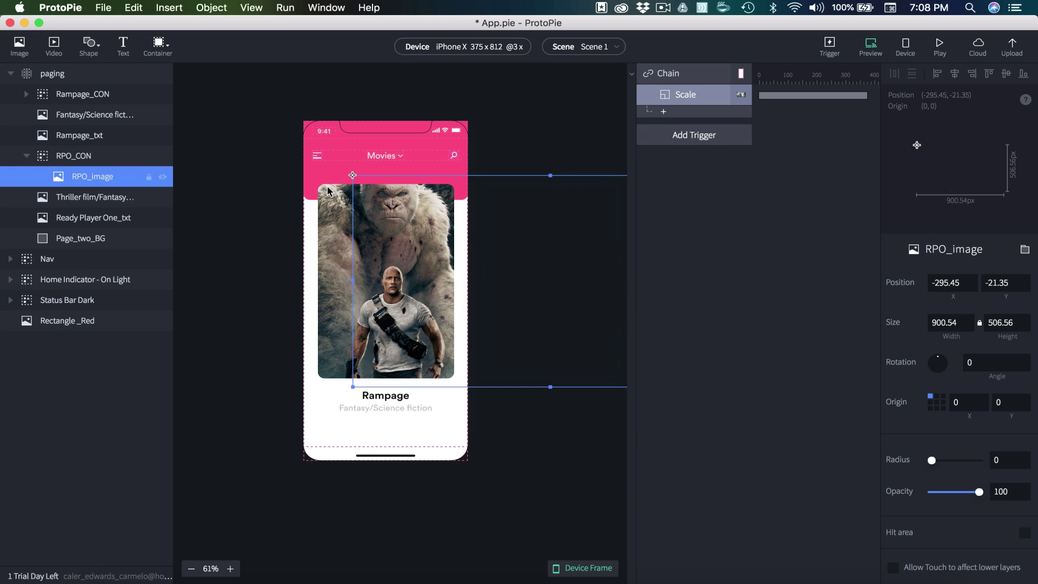
{"action": "left_click", "coordinate": [938, 403]}
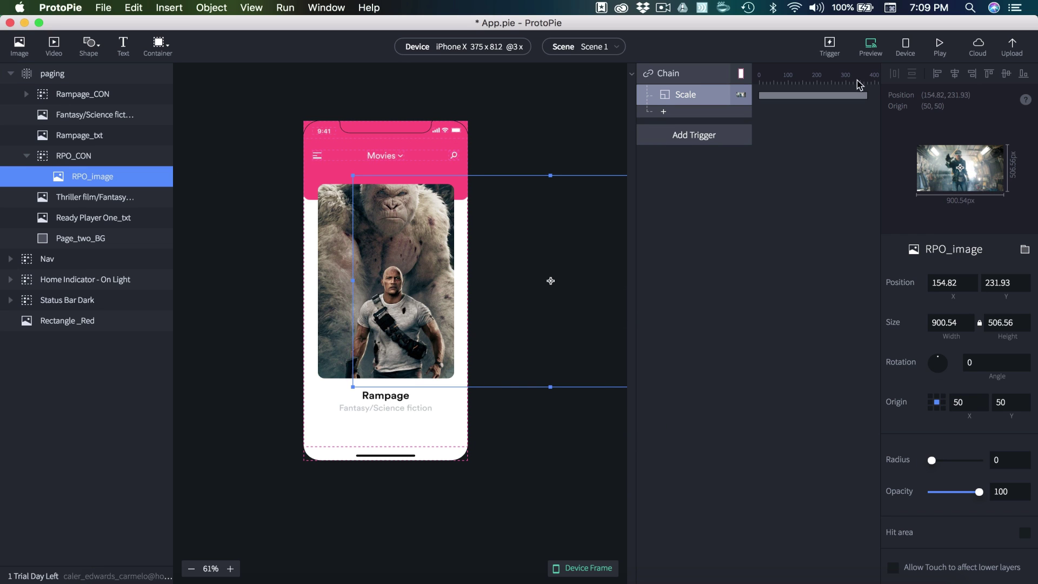
{"action": "left_click", "coordinate": [871, 48]}
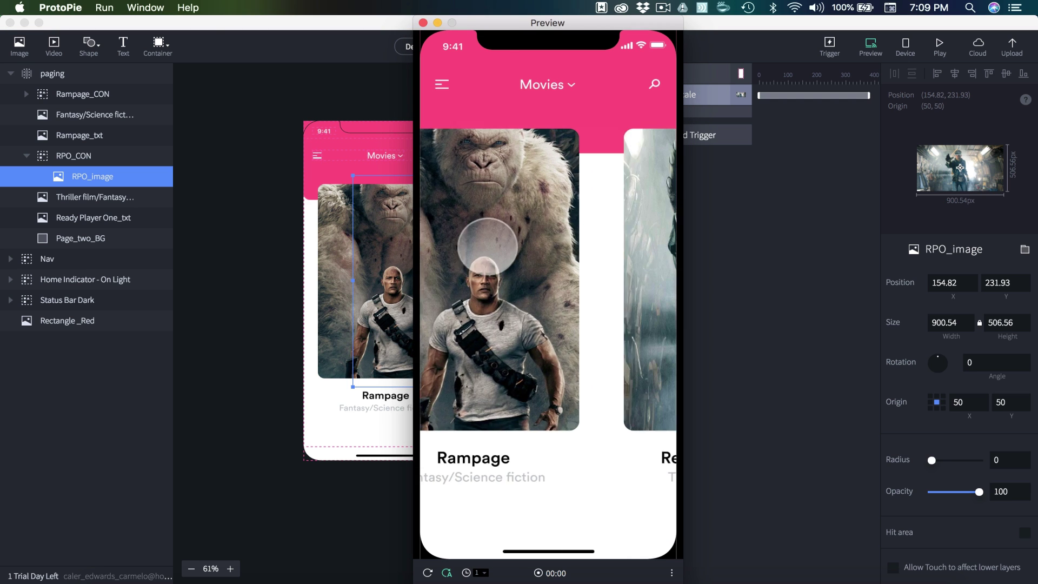
{"action": "left_click_drag", "start_coordinate": [460, 270], "coordinate": [476, 303]}
{"action": "left_click", "coordinate": [215, 149]}
{"action": "left_click", "coordinate": [514, 96]}
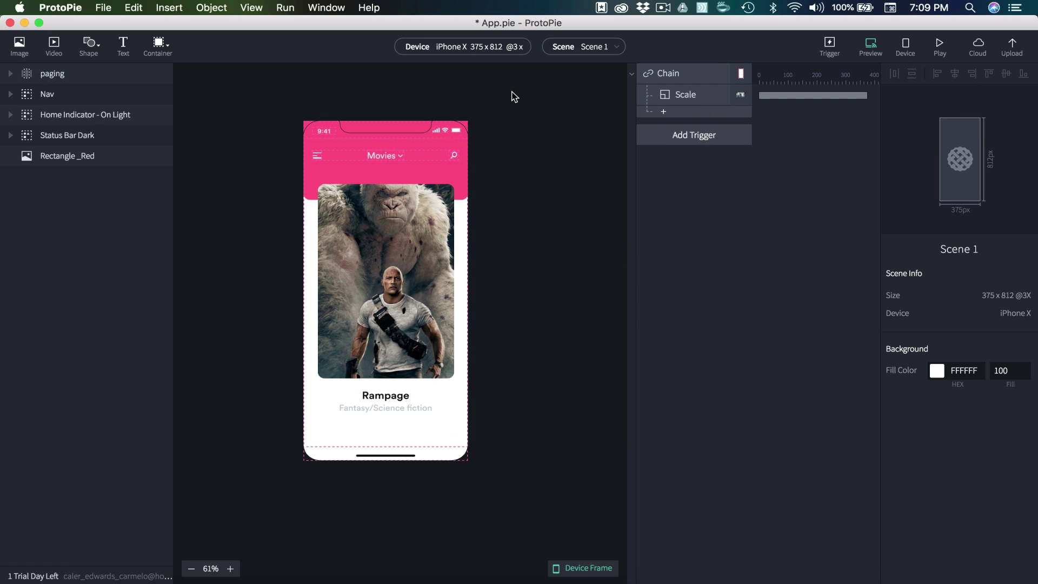
Add a second Scale response to the Chain targeting rampage_image.
{"action": "left_click", "coordinate": [668, 116]}
{"action": "left_click", "coordinate": [672, 148]}
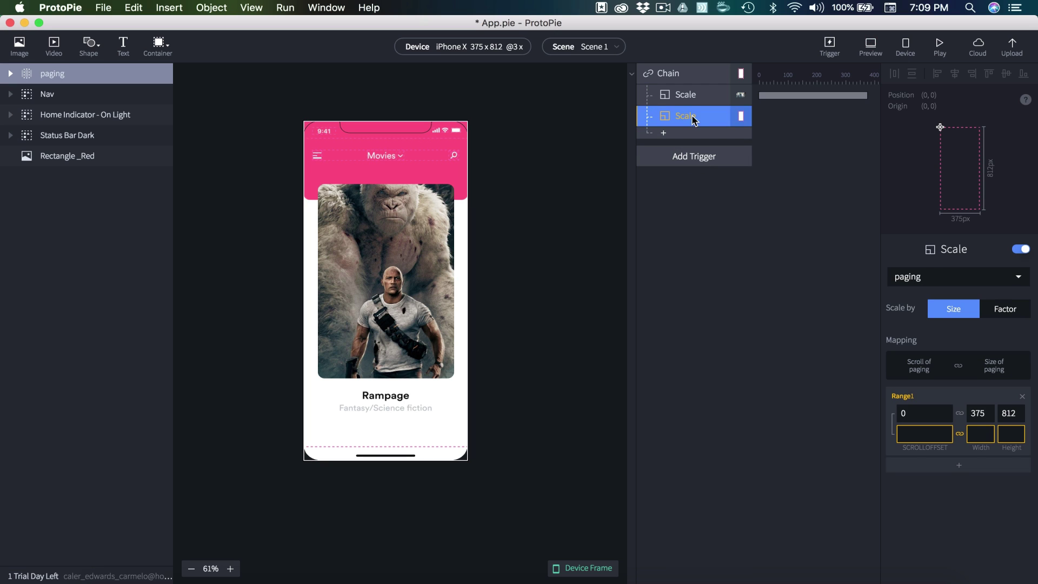
{"action": "left_click", "coordinate": [919, 275]}
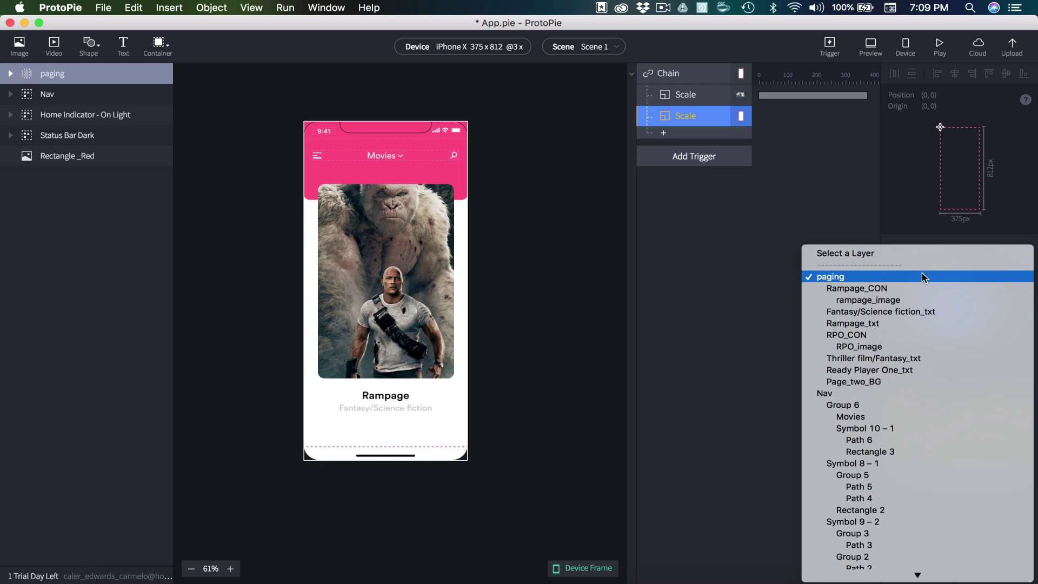
{"action": "left_click", "coordinate": [867, 301]}
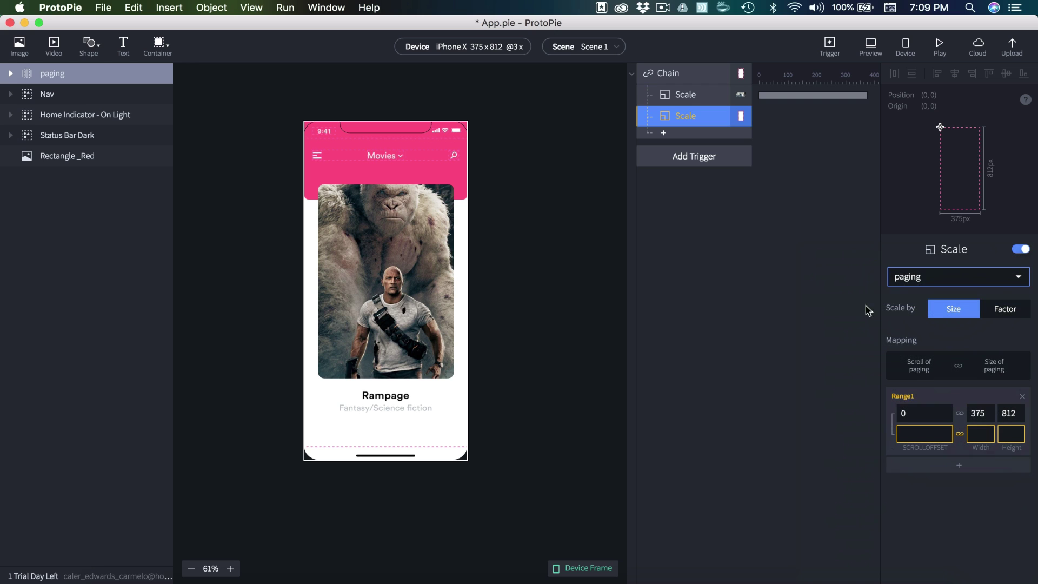
Make rampage_image 846×475 at scroll 0 and 375×812 at 375, then preview paging.
{"action": "left_click", "coordinate": [921, 413]}
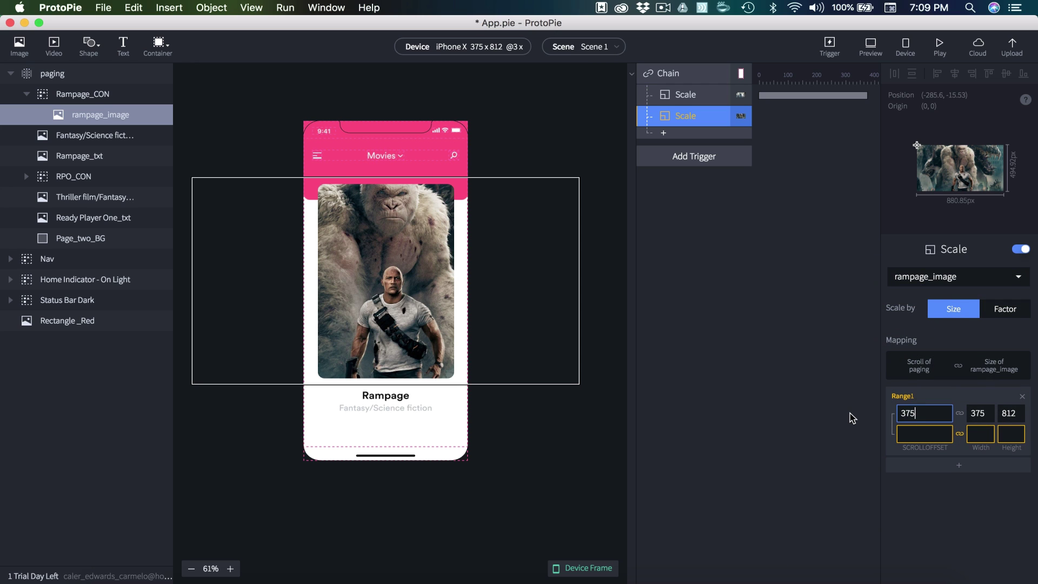
{"action": "left_click", "coordinate": [920, 433]}
{"action": "type", "text": "0"}
{"action": "key", "text": "Tab"}
{"action": "type", "text": "846"}
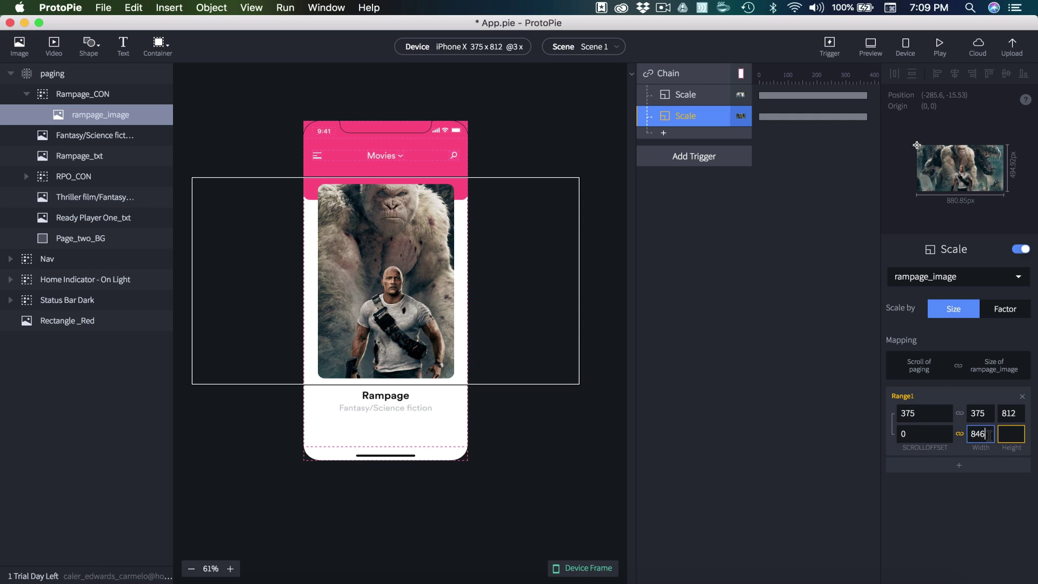
{"action": "double_click", "coordinate": [989, 435]}
{"action": "left_click", "coordinate": [1011, 435]}
{"action": "type", "text": "475"}
{"action": "key", "text": "super+p"}
{"action": "mouse_move", "coordinate": [533, 302]}
{"action": "left_mouse_down"}
{"action": "mouse_move", "coordinate": [433, 301]}
{"action": "mouse_move", "coordinate": [714, 291]}
{"action": "mouse_move", "coordinate": [562, 304]}
{"action": "mouse_move", "coordinate": [692, 282]}
{"action": "mouse_move", "coordinate": [522, 273]}
{"action": "mouse_move", "coordinate": [447, 290]}
{"action": "mouse_move", "coordinate": [622, 295]}
{"action": "mouse_move", "coordinate": [487, 301]}
{"action": "mouse_move", "coordinate": [630, 301]}
{"action": "mouse_move", "coordinate": [519, 301]}
{"action": "left_mouse_up"}
{"action": "left_click", "coordinate": [216, 122]}
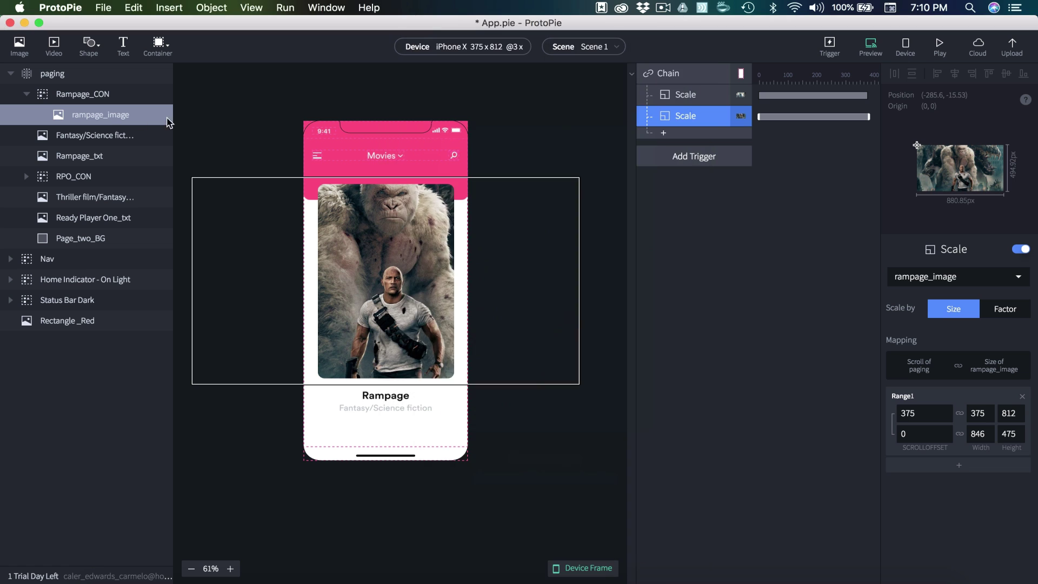
Centre rampage_image's origin at 50, 50 and swipe between pages in Preview.
{"action": "left_click", "coordinate": [110, 116]}
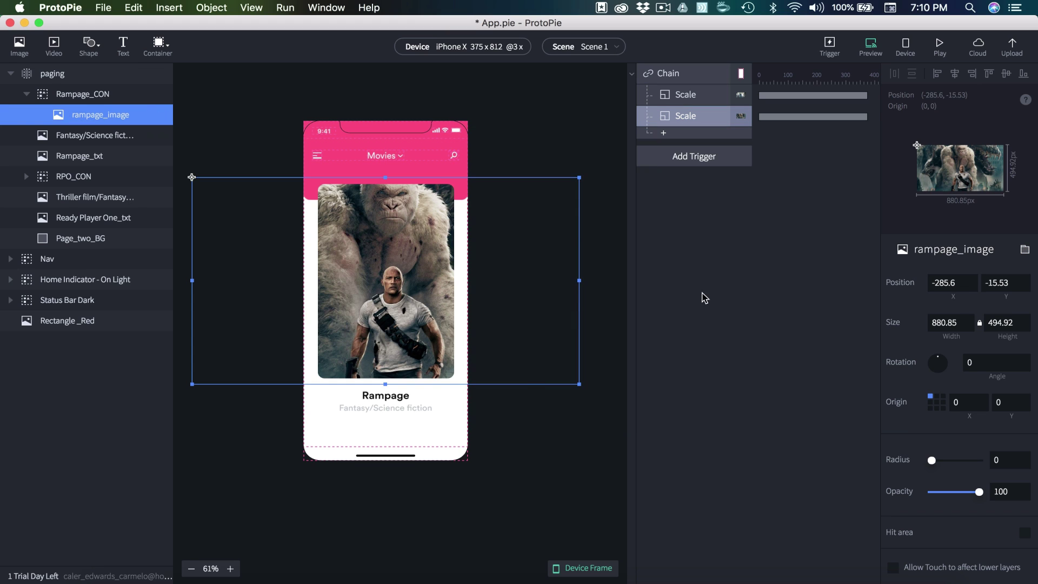
{"action": "left_click", "coordinate": [937, 402]}
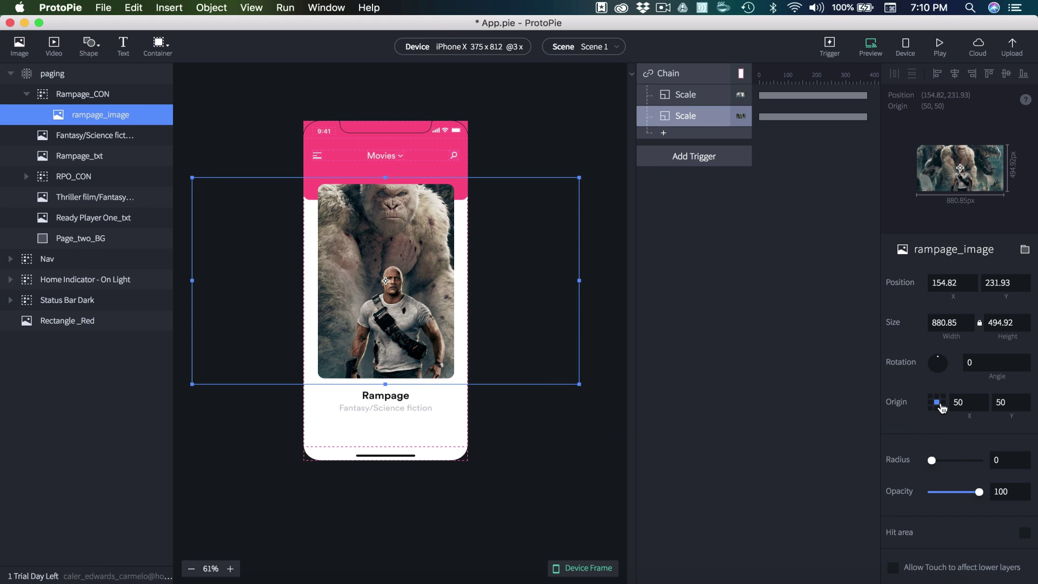
{"action": "left_click", "coordinate": [870, 44]}
{"action": "left_click_drag", "start_coordinate": [611, 283], "coordinate": [656, 294]}
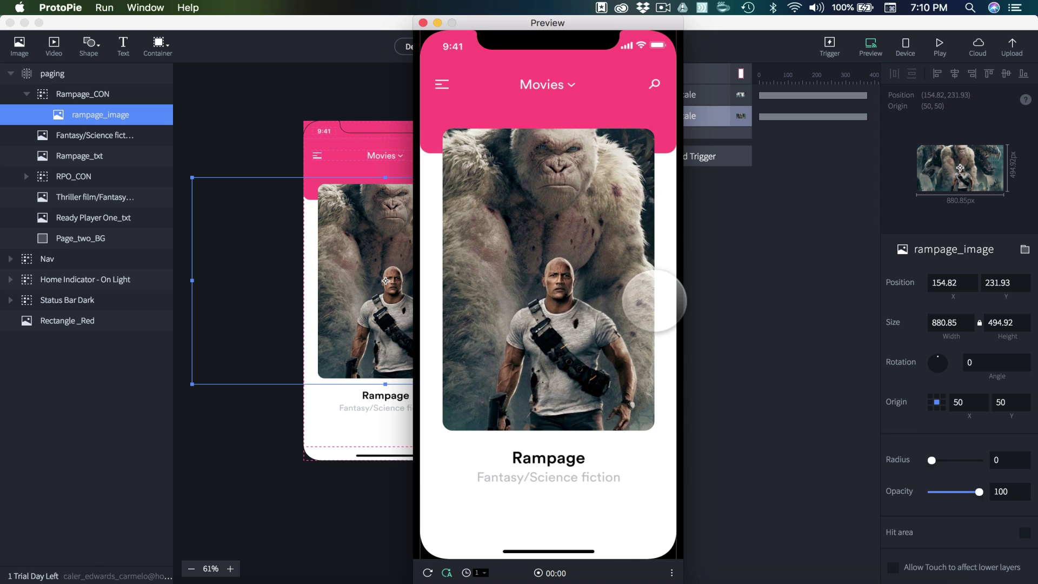
{"action": "left_click_drag", "start_coordinate": [611, 388], "coordinate": [590, 470]}
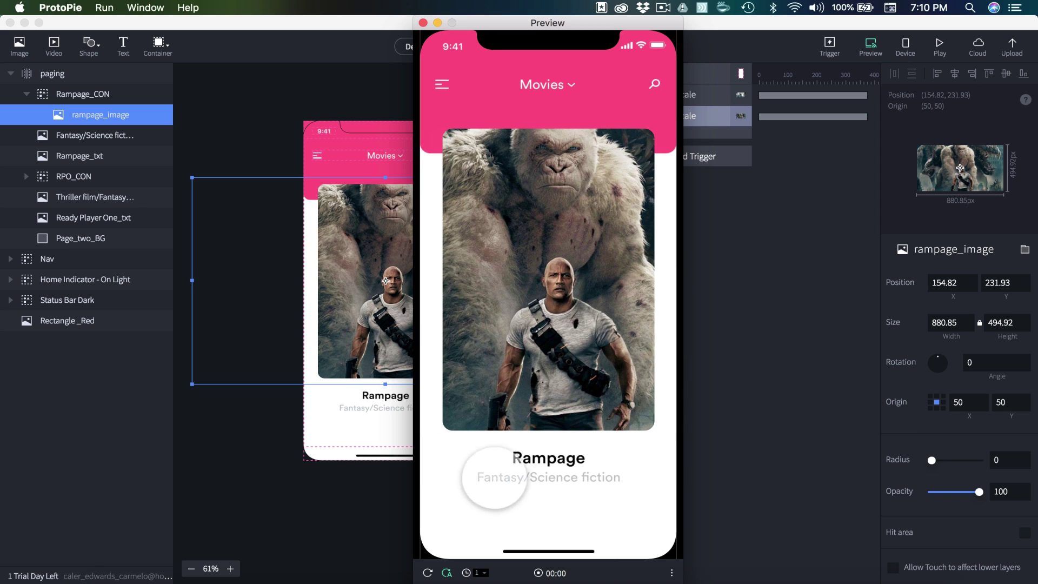
{"action": "left_click_drag", "start_coordinate": [619, 411], "coordinate": [566, 466]}
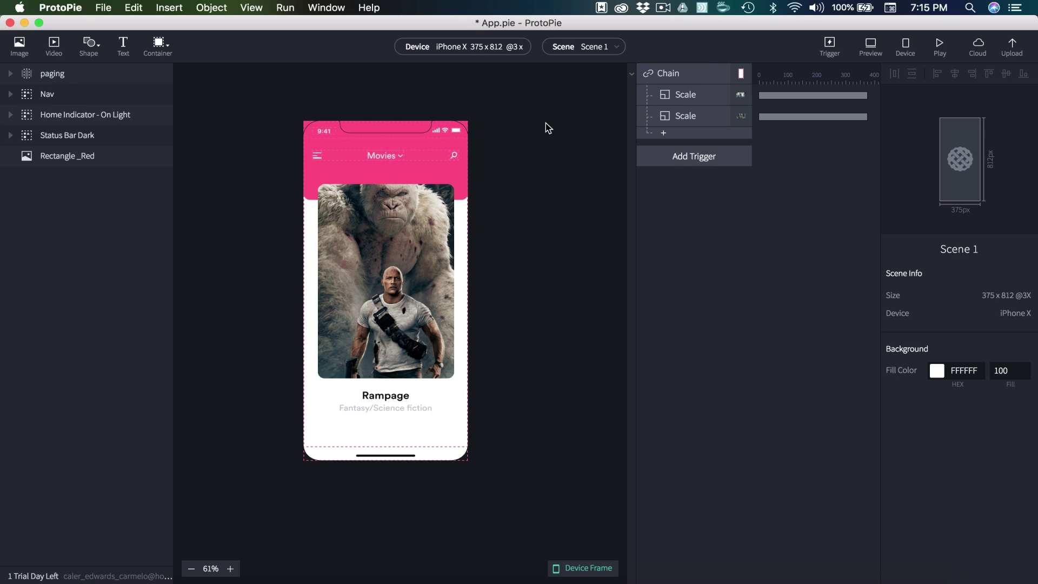
Add a Move response targeting Ready Player One_txt and copy its X position 461.5.
{"action": "left_click", "coordinate": [667, 133]}
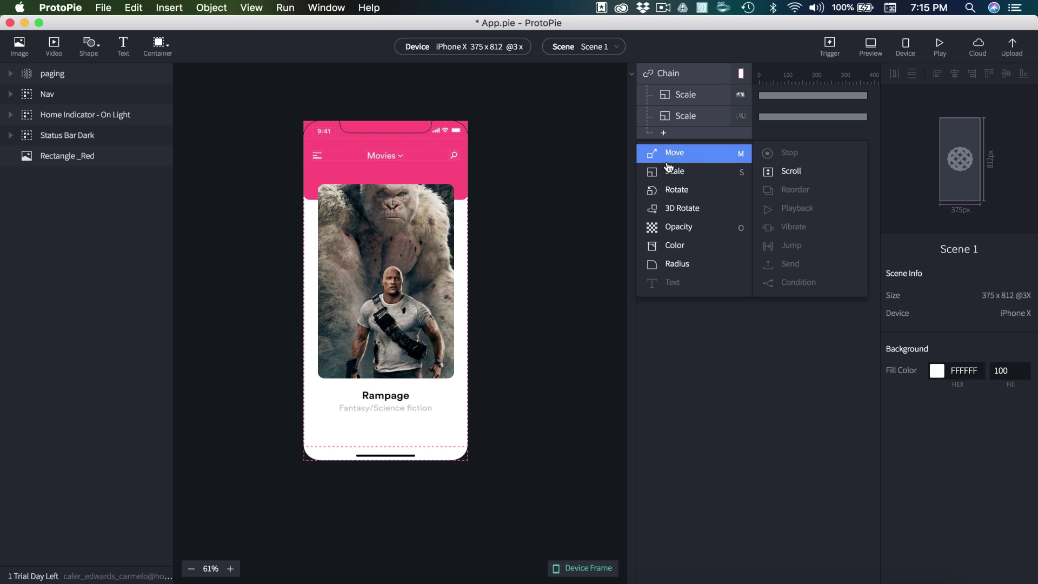
{"action": "left_click", "coordinate": [675, 153]}
{"action": "left_click", "coordinate": [927, 277]}
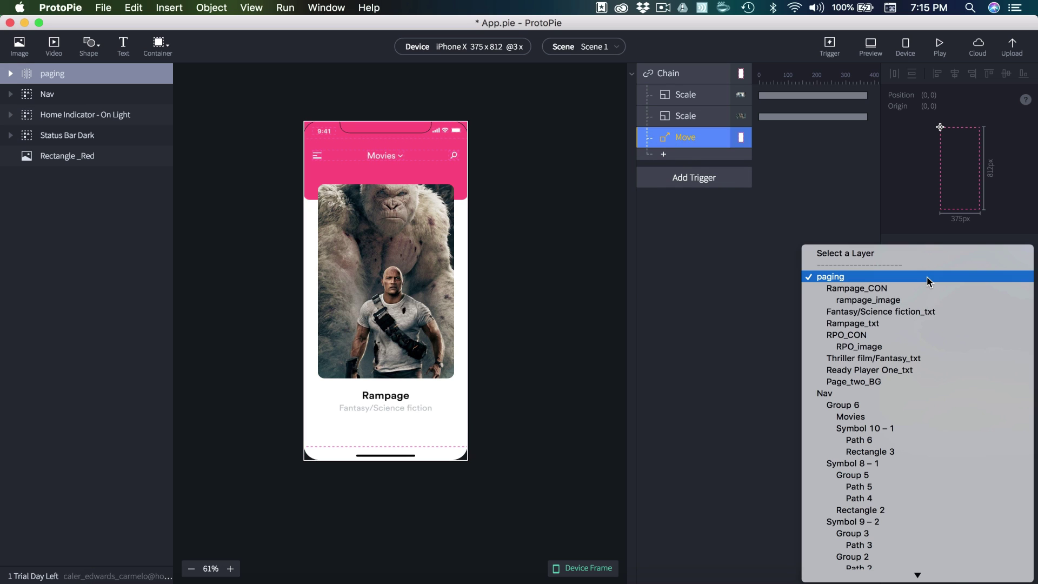
{"action": "left_click", "coordinate": [895, 369]}
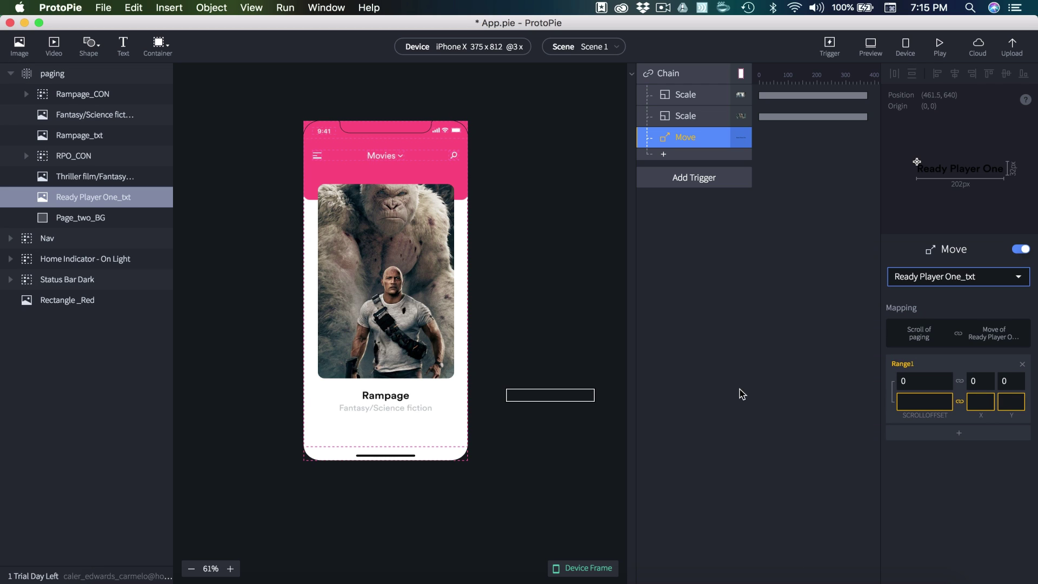
{"action": "left_click", "coordinate": [90, 198]}
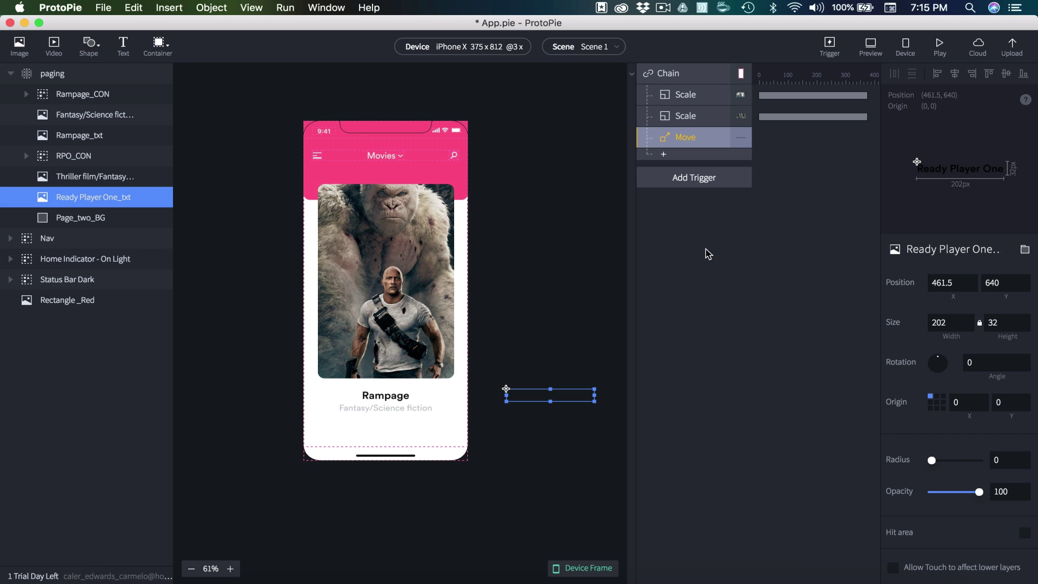
{"action": "left_click", "coordinate": [921, 283]}
{"action": "key", "text": "ctrl+c"}
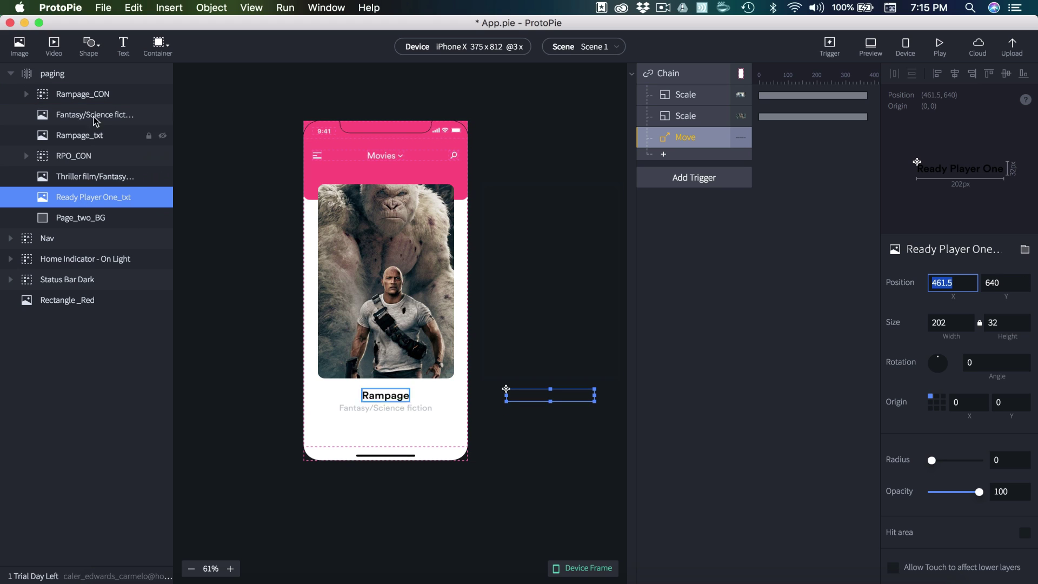
{"action": "left_click", "coordinate": [701, 145]}
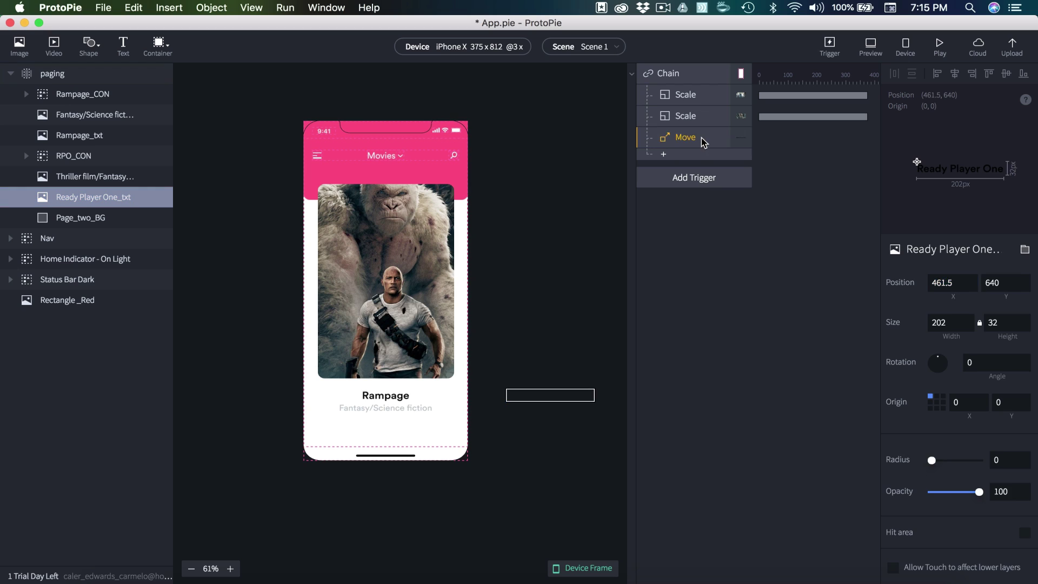
Set the Move range: X 461.5, Y 640 at scroll 375; X 44, Y 640 at scroll 0.
{"action": "left_click", "coordinate": [968, 397]}
{"action": "key", "text": "ctrl+v"}
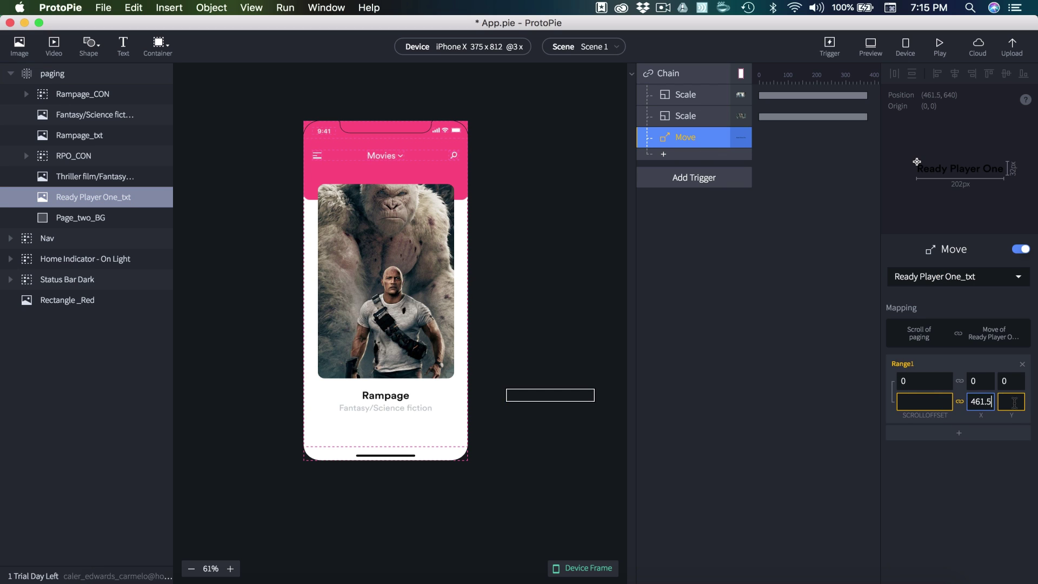
{"action": "left_click", "coordinate": [1015, 403]}
{"action": "type", "text": "640"}
{"action": "left_click", "coordinate": [922, 401]}
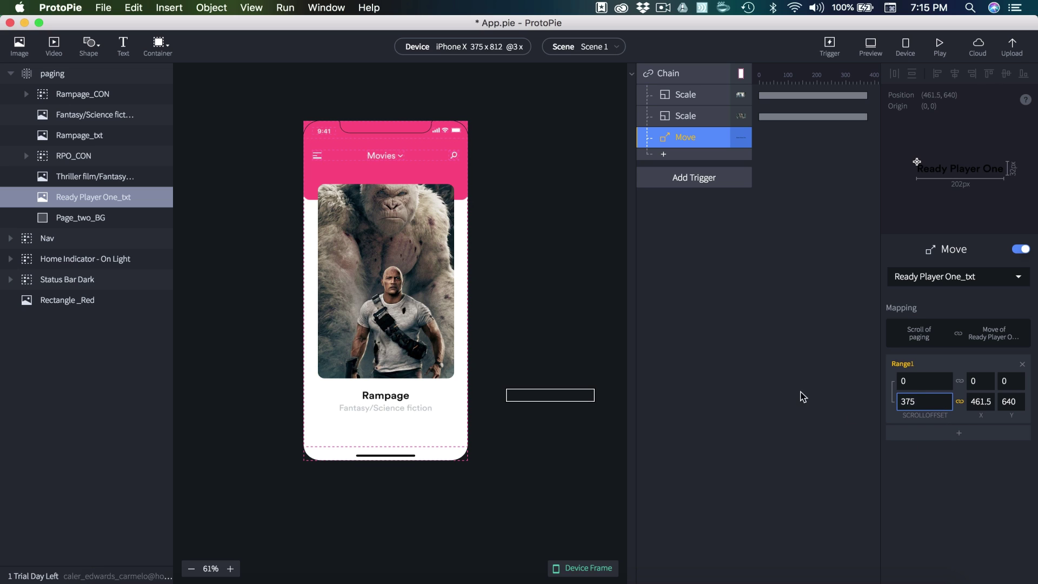
{"action": "left_click", "coordinate": [917, 380]}
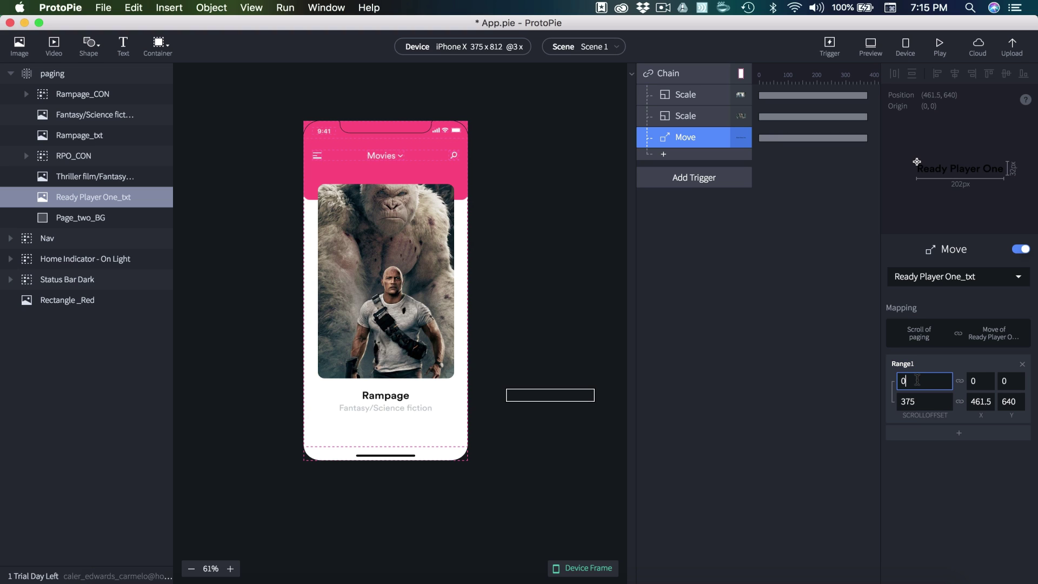
{"action": "left_click", "coordinate": [984, 380]}
{"action": "type", "text": "44"}
{"action": "key", "text": "Tab"}
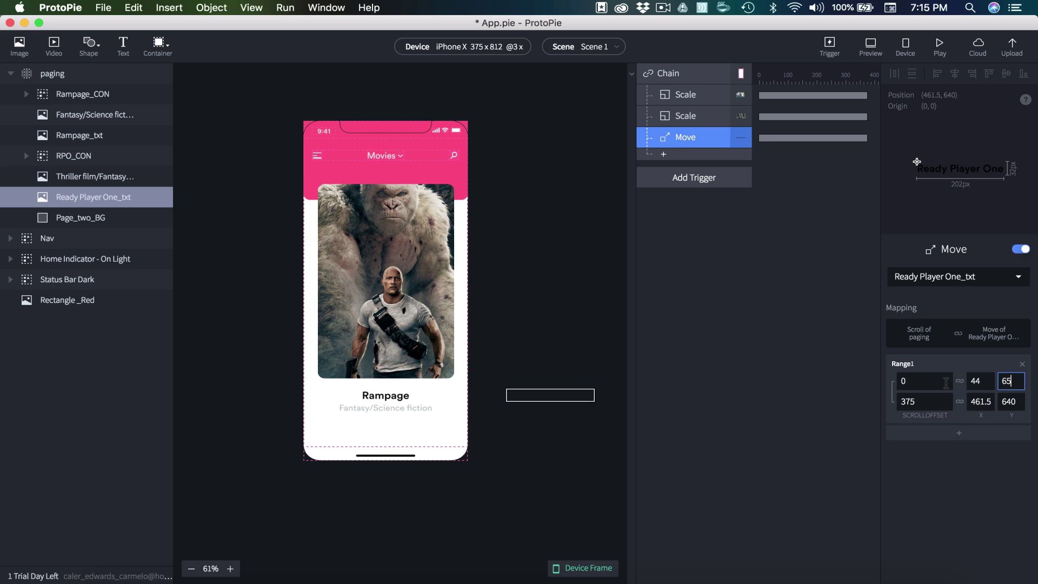
{"action": "left_click", "coordinate": [982, 383]}
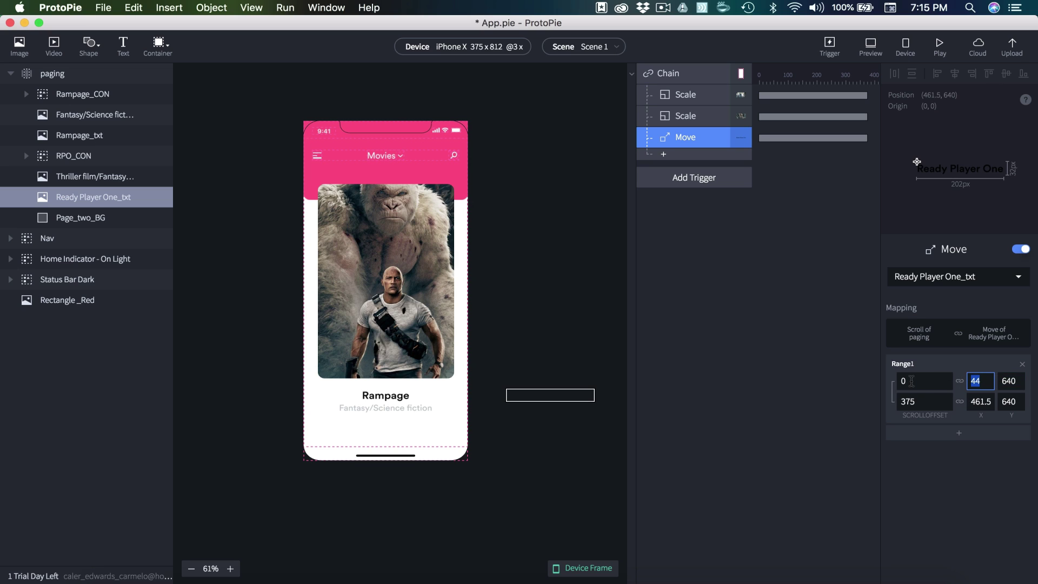
{"action": "left_click", "coordinate": [832, 138]}
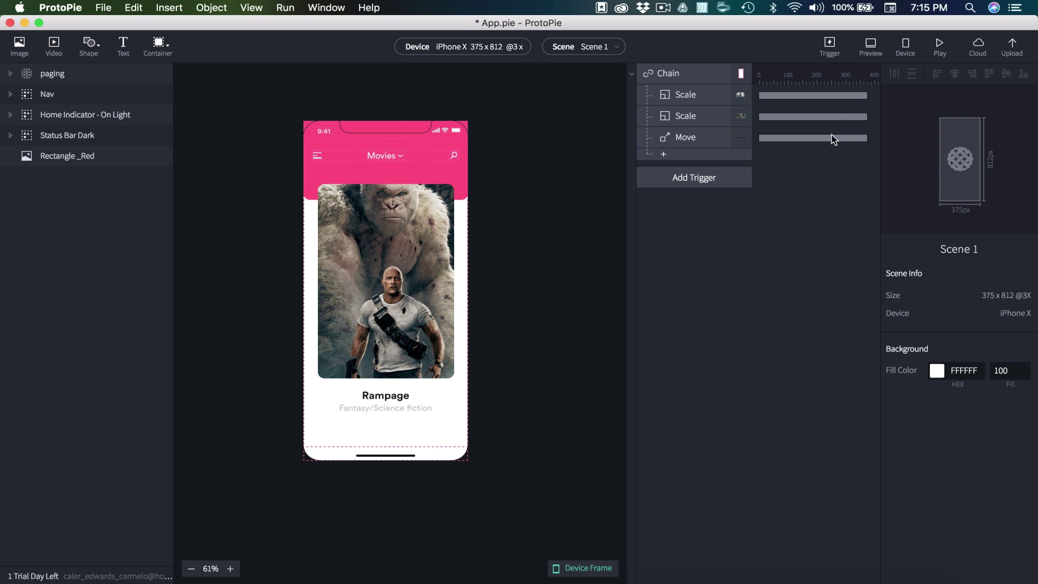
Preview the prototype and swipe between cards to test the title movement.
{"action": "left_click", "coordinate": [869, 52]}
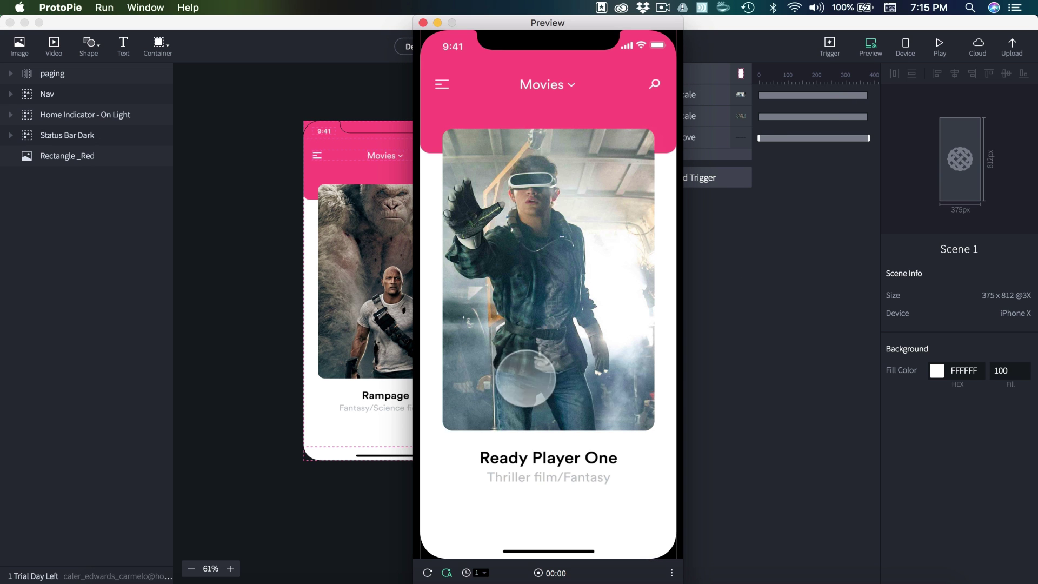
{"action": "left_click_drag", "start_coordinate": [507, 379], "coordinate": [672, 375]}
{"action": "left_click_drag", "start_coordinate": [533, 505], "coordinate": [470, 422]}
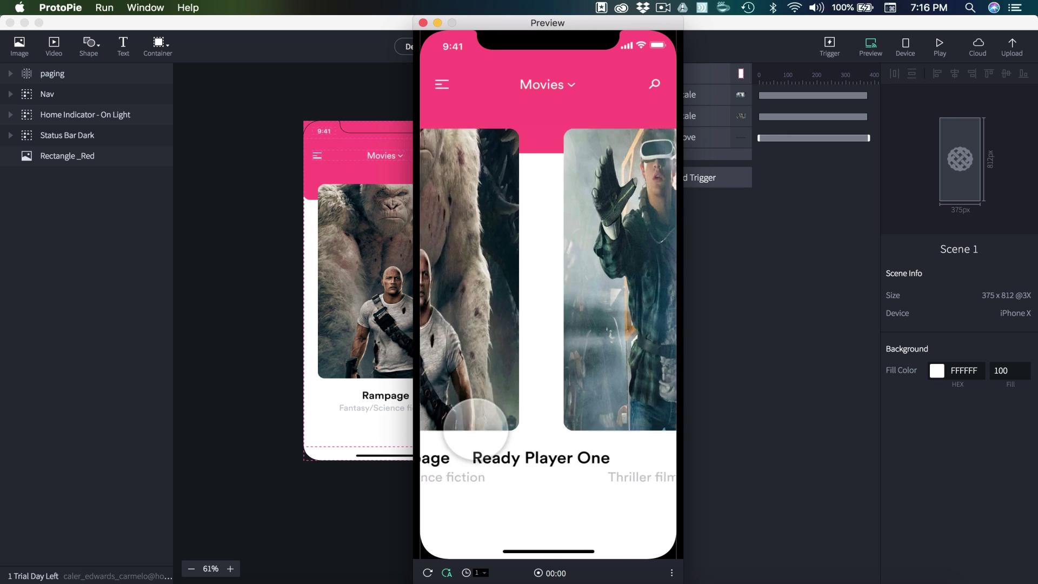
{"action": "left_click", "coordinate": [274, 478]}
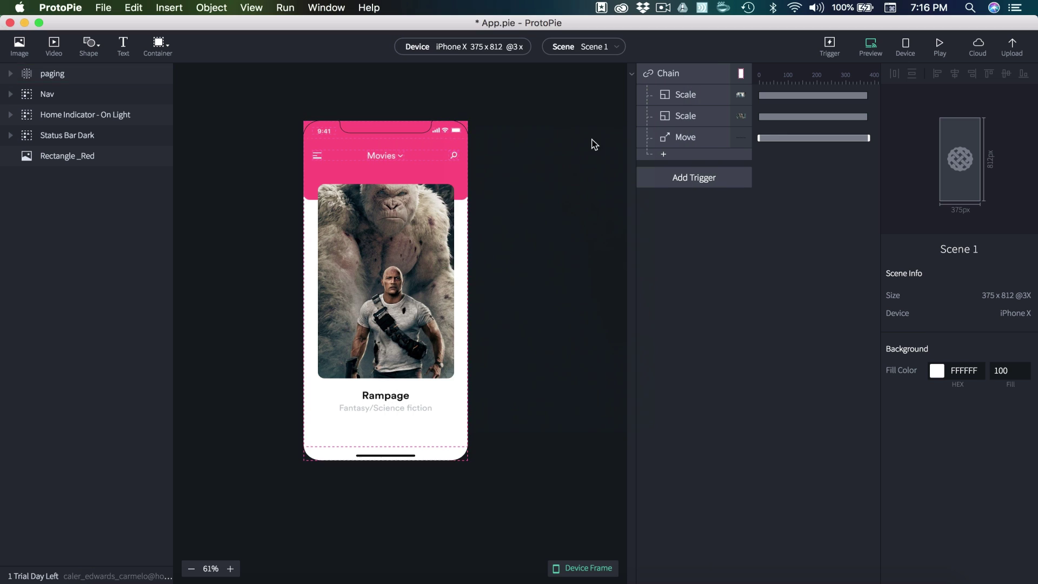
Change the Move's starting X at scroll 0 to 800 and preview the result.
{"action": "left_click", "coordinate": [686, 139]}
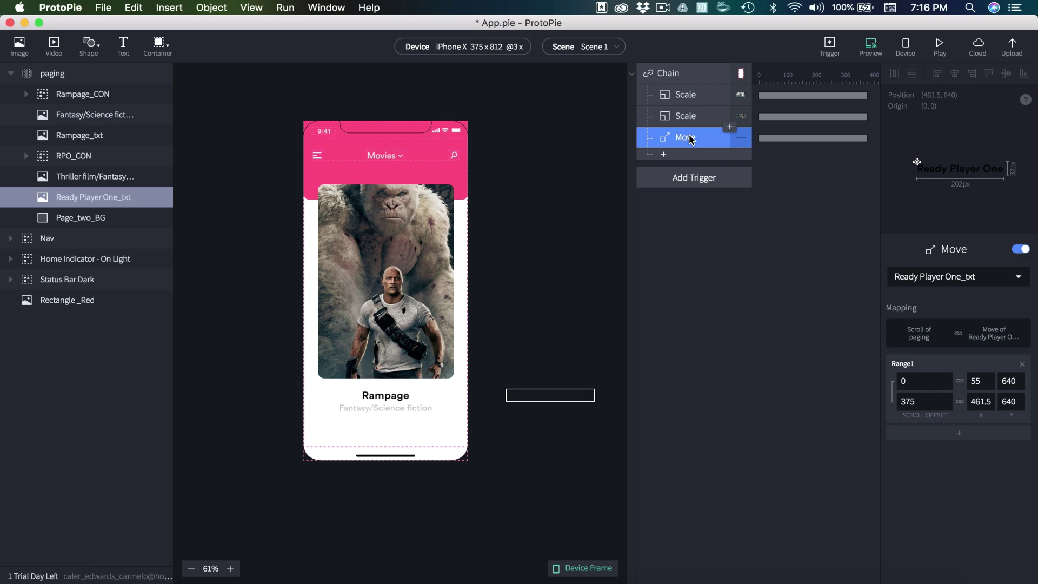
{"action": "left_click", "coordinate": [979, 381]}
{"action": "type", "text": "800"}
{"action": "left_click", "coordinate": [870, 43]}
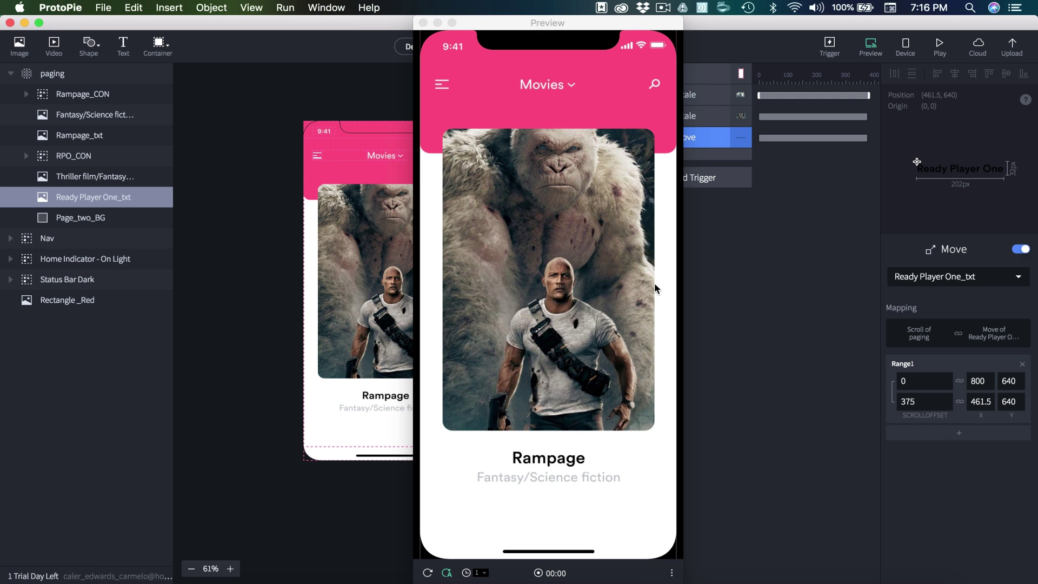
{"action": "left_click_drag", "start_coordinate": [610, 319], "coordinate": [617, 349]}
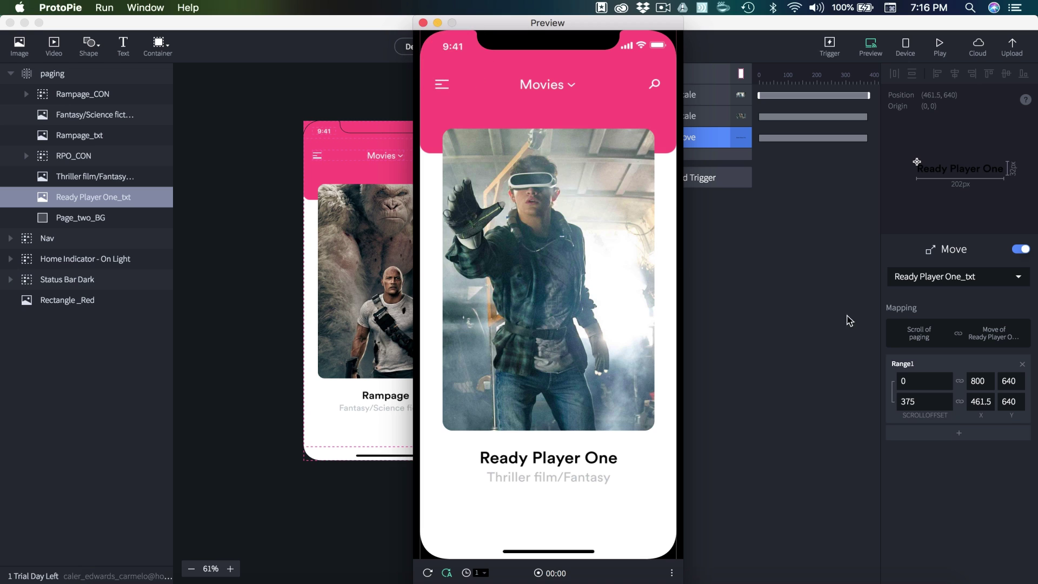
Set the starting X to 600 instead and retest paging in Preview.
{"action": "left_click", "coordinate": [986, 392]}
{"action": "left_click", "coordinate": [979, 381]}
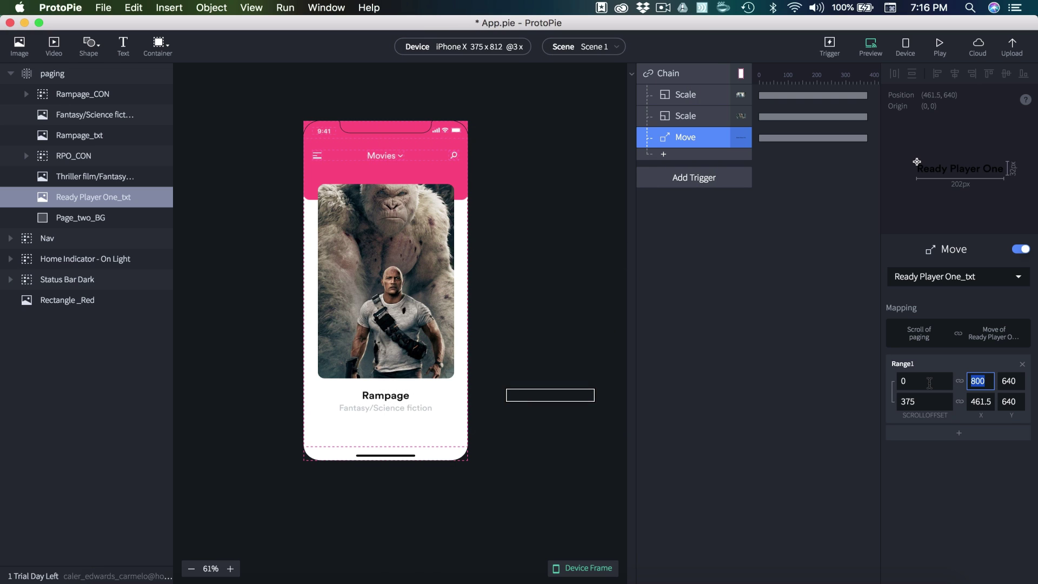
{"action": "type", "text": "600"}
{"action": "left_click", "coordinate": [871, 47]}
{"action": "left_click_drag", "start_coordinate": [578, 338], "coordinate": [435, 376]}
{"action": "left_click_drag", "start_coordinate": [526, 355], "coordinate": [550, 424]}
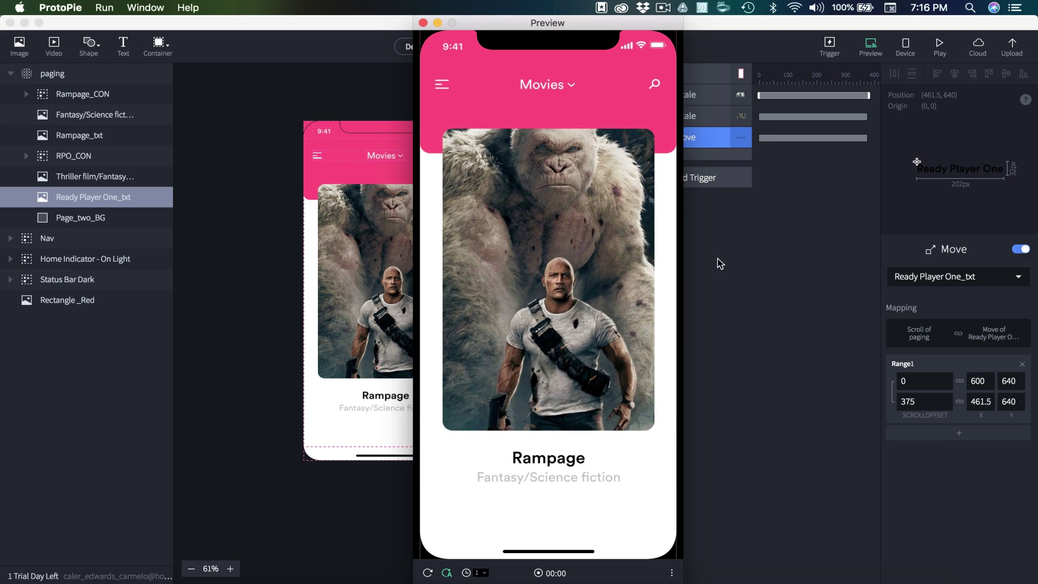
{"action": "left_click", "coordinate": [756, 232]}
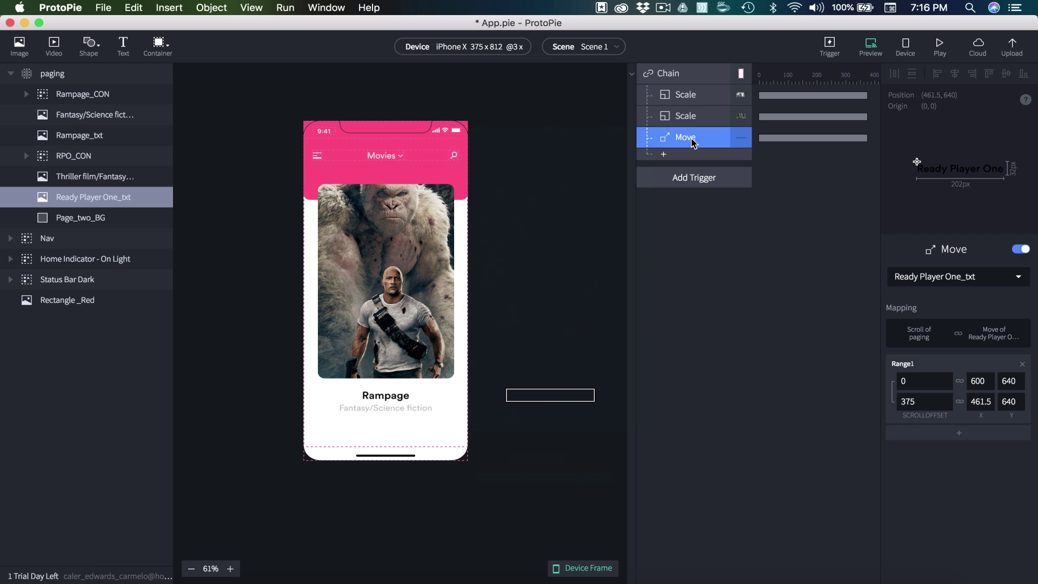
Duplicate the Move response and make it move the Rampage_txt layer.
{"action": "key", "text": "super+d"}
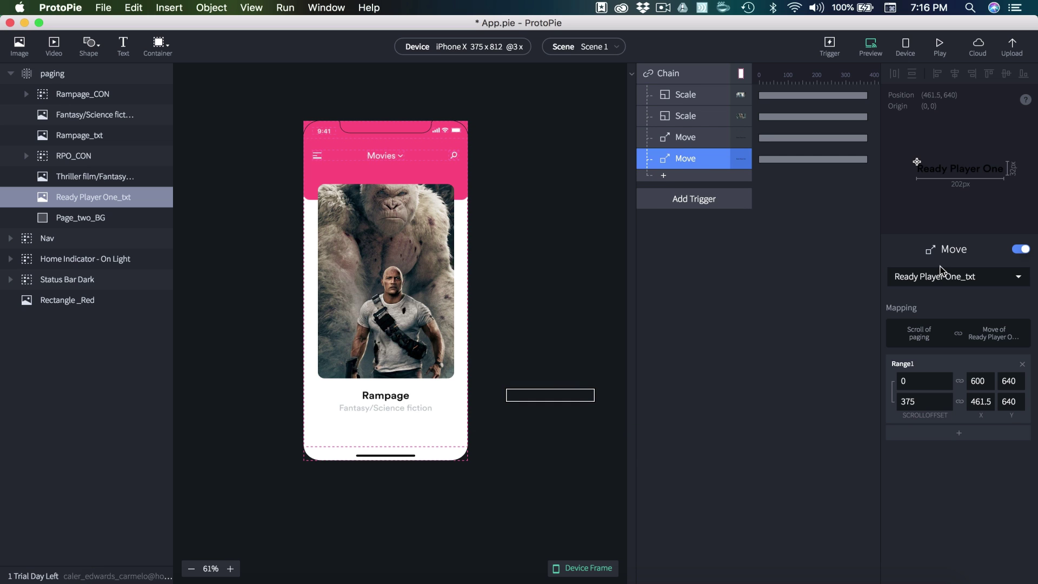
{"action": "left_click", "coordinate": [945, 275]}
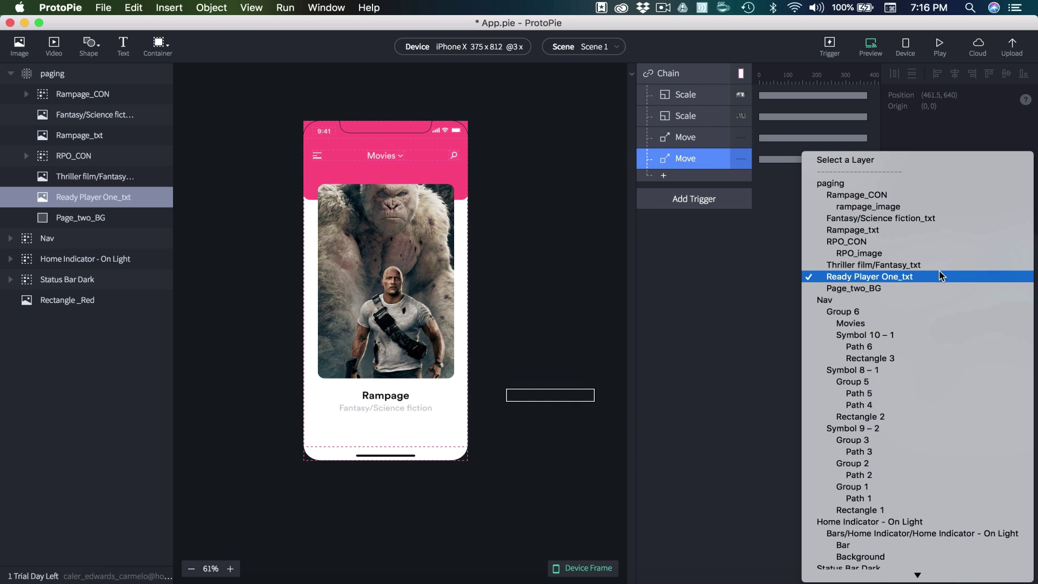
{"action": "left_click", "coordinate": [846, 230]}
{"action": "key", "text": "Escape"}
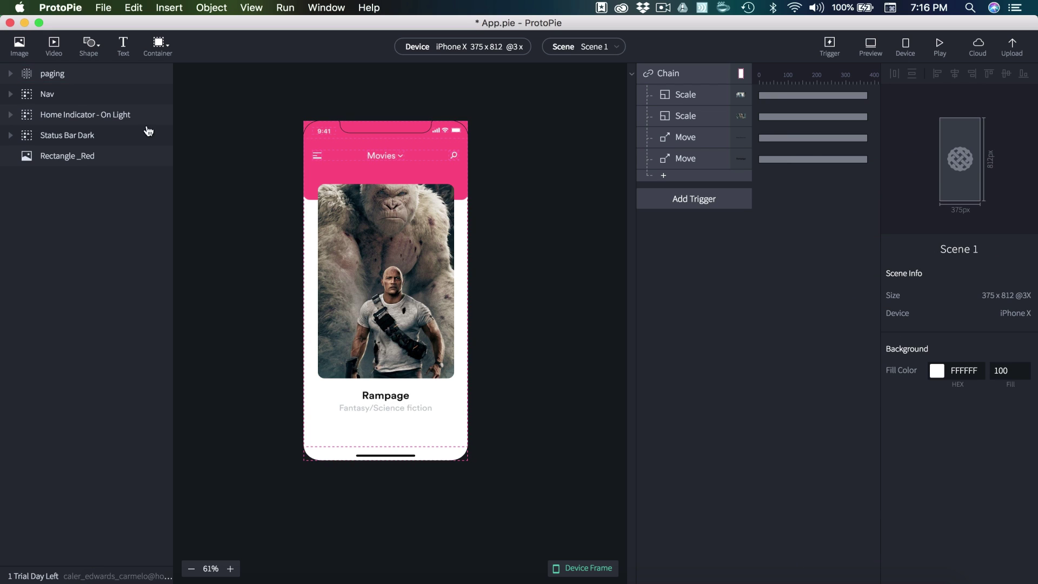
Copy Rampage_txt's X position 133.5 into the duplicate Move's starting X value.
{"action": "left_click", "coordinate": [693, 158]}
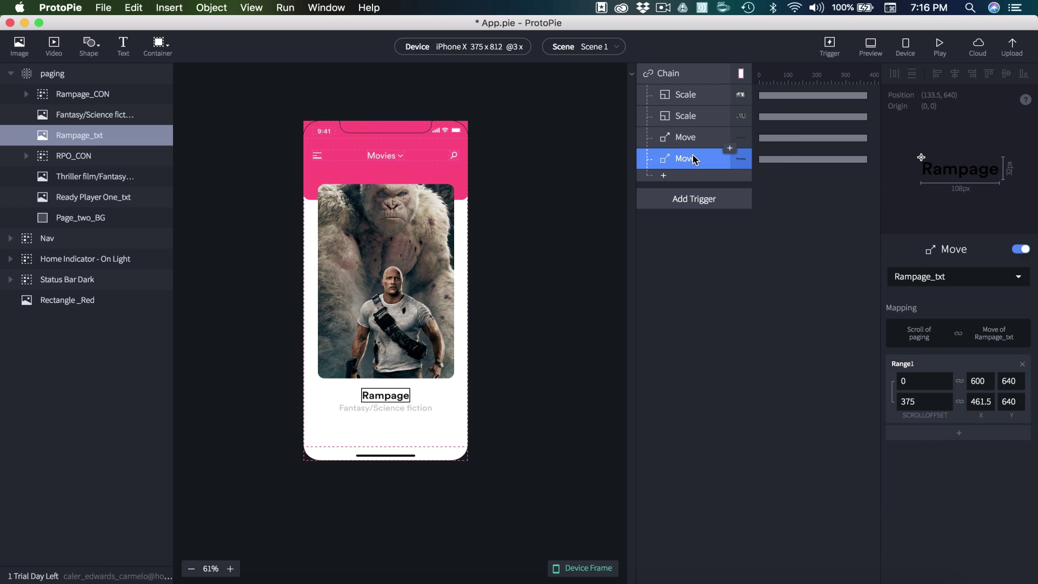
{"action": "left_click", "coordinate": [96, 136]}
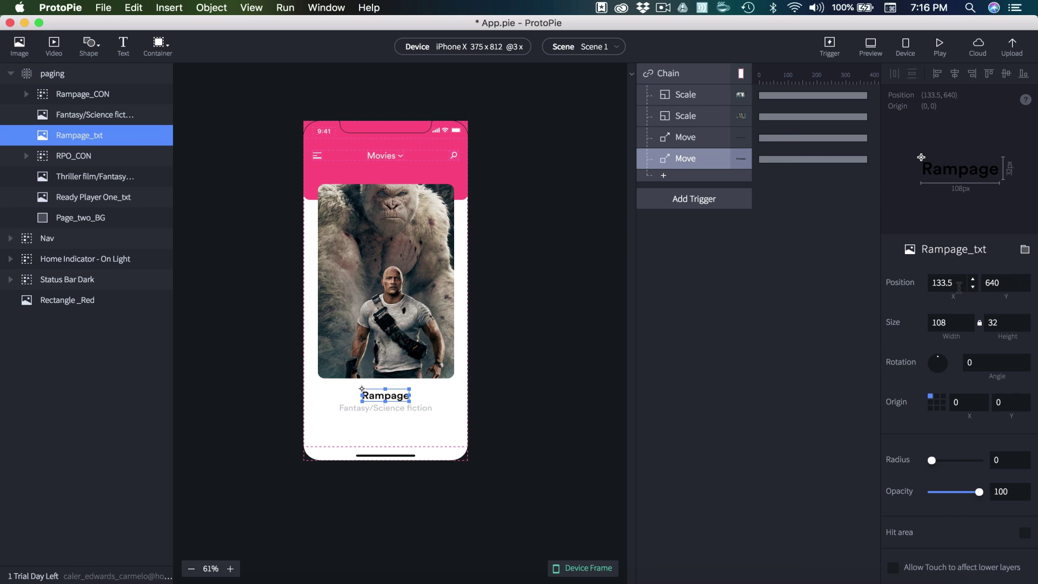
{"action": "left_click", "coordinate": [960, 287]}
{"action": "key", "text": "super+c"}
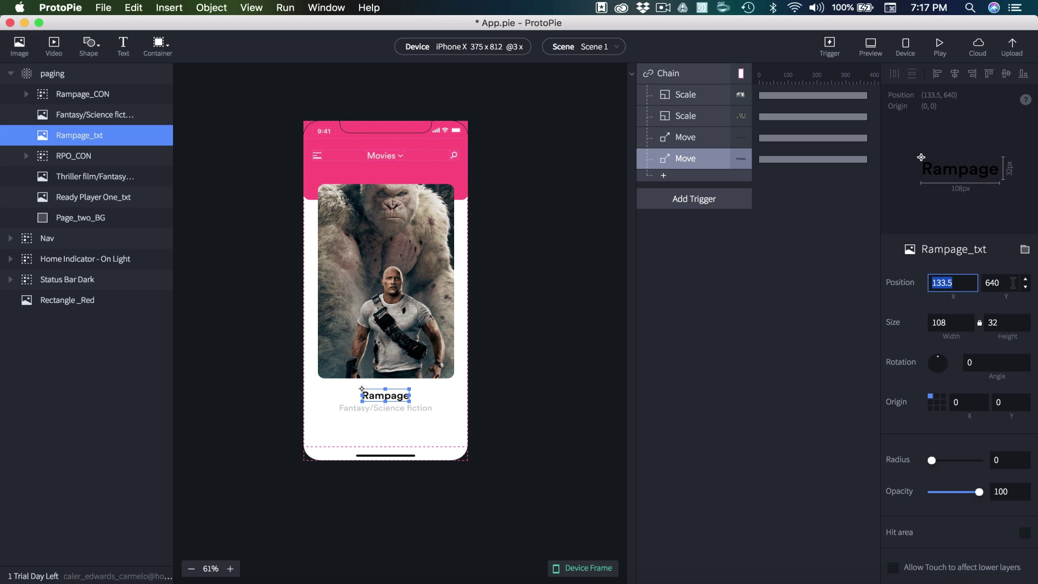
{"action": "left_click", "coordinate": [700, 158]}
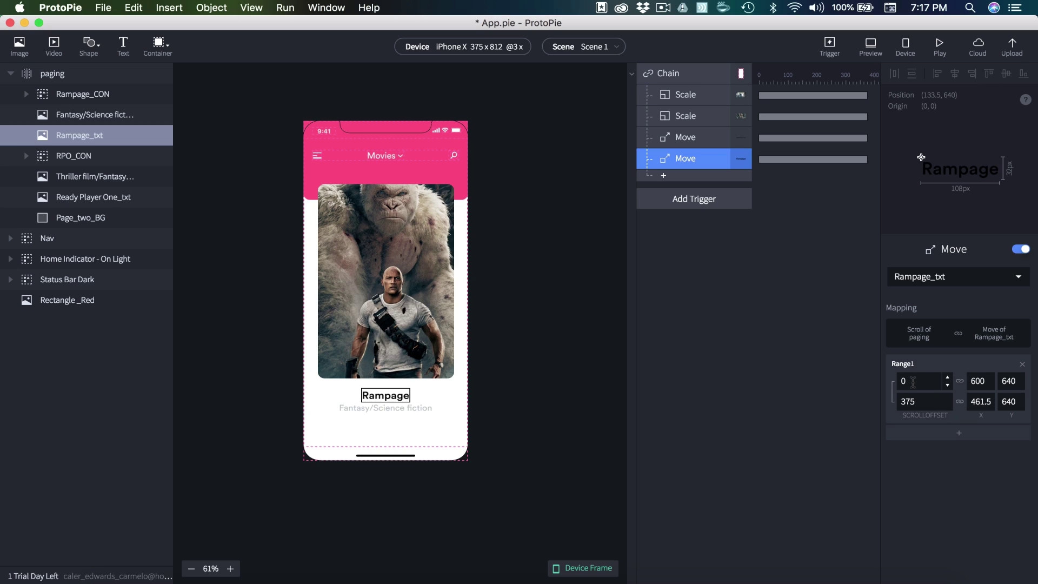
{"action": "left_click", "coordinate": [973, 380]}
{"action": "key", "text": "super+v"}
{"action": "key", "text": "Tab"}
{"action": "type", "text": "6"}
{"action": "left_click", "coordinate": [976, 401]}
{"action": "left_click", "coordinate": [965, 480]}
Preview the prototype and swipe to Ready Player One and back to Rampage.
{"action": "left_click", "coordinate": [873, 52]}
{"action": "left_click_drag", "start_coordinate": [582, 281], "coordinate": [424, 294]}
{"action": "left_click_drag", "start_coordinate": [489, 324], "coordinate": [660, 335]}
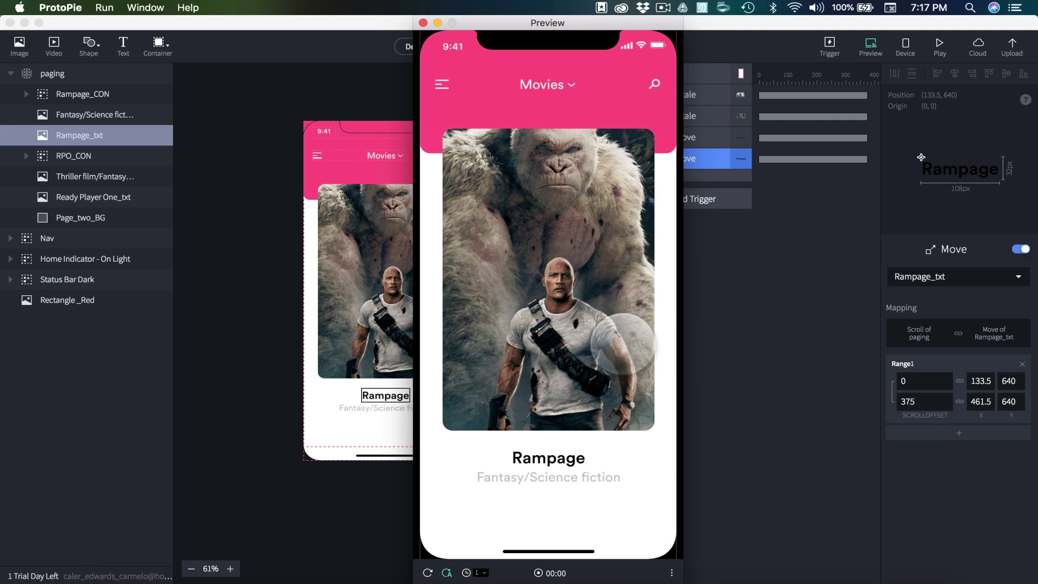
Change the ending X from 461.5 to 0 and preview the Rampage title sliding.
{"action": "left_click", "coordinate": [981, 401]}
{"action": "double_click", "coordinate": [980, 403]}
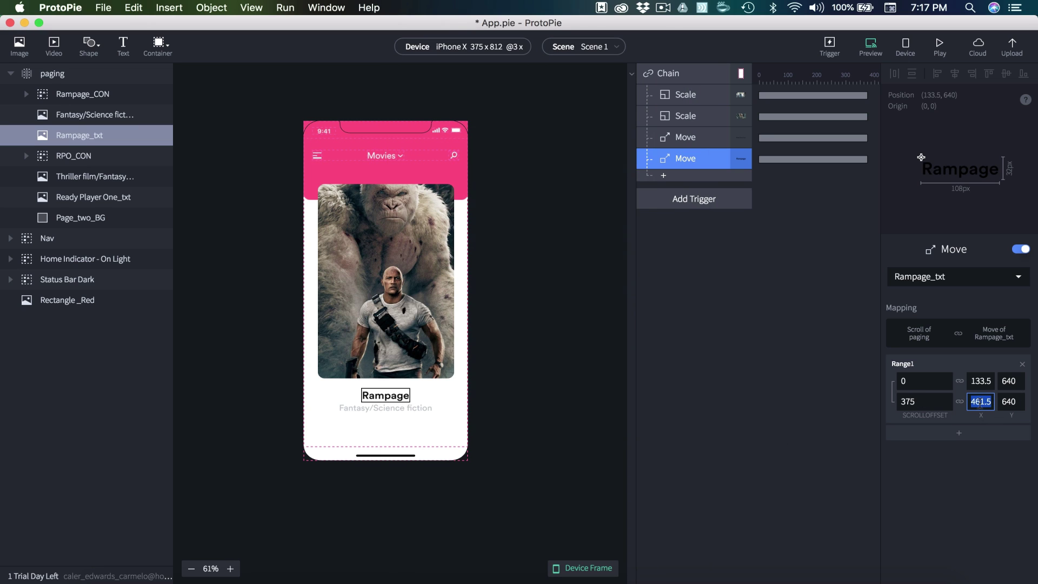
{"action": "type", "text": "0"}
{"action": "left_click", "coordinate": [870, 46]}
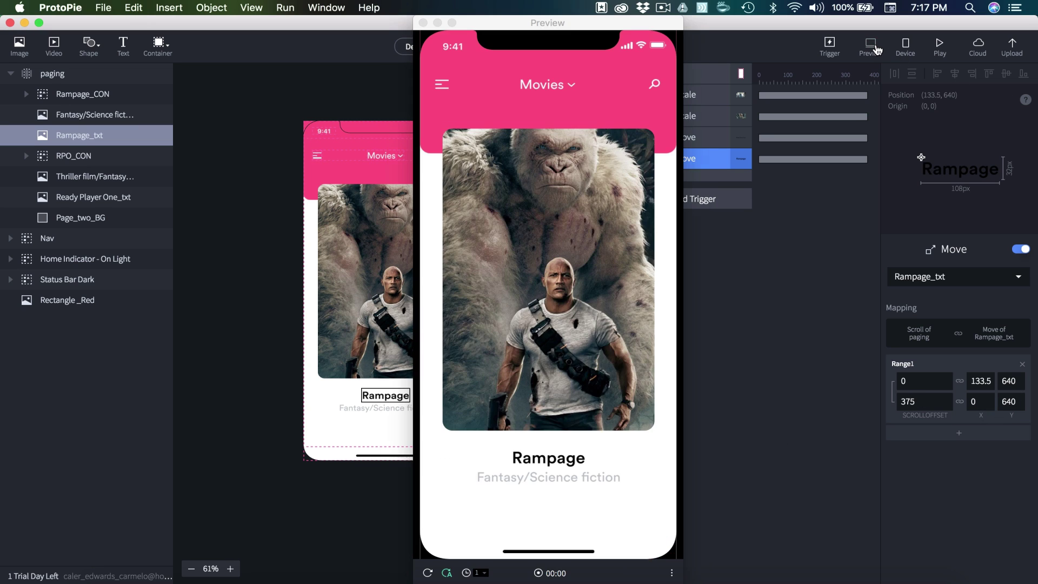
{"action": "left_click_drag", "start_coordinate": [608, 361], "coordinate": [492, 367]}
{"action": "left_click_drag", "start_coordinate": [601, 368], "coordinate": [633, 357]}
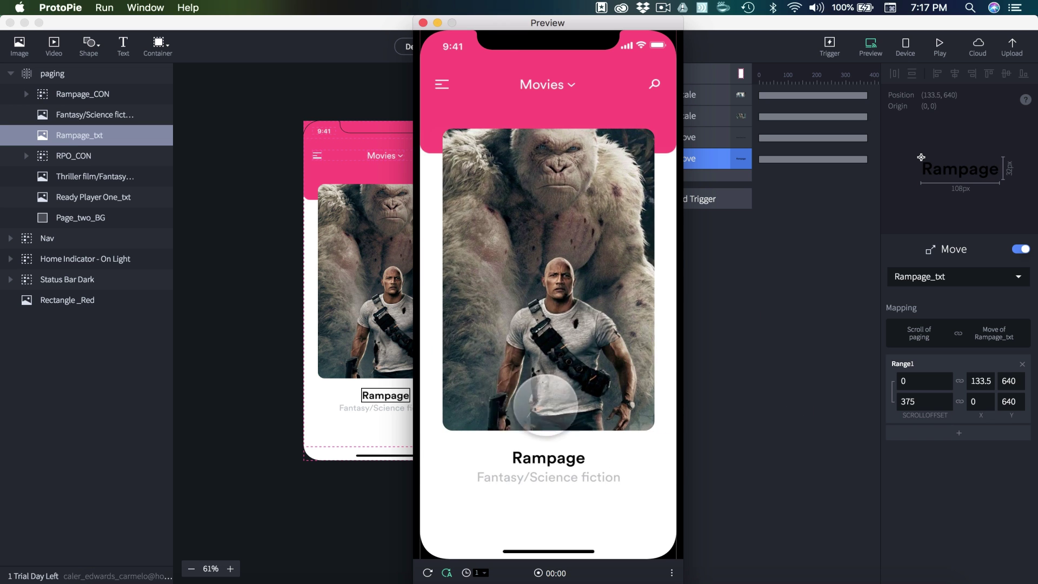
{"action": "left_click_drag", "start_coordinate": [546, 407], "coordinate": [660, 364]}
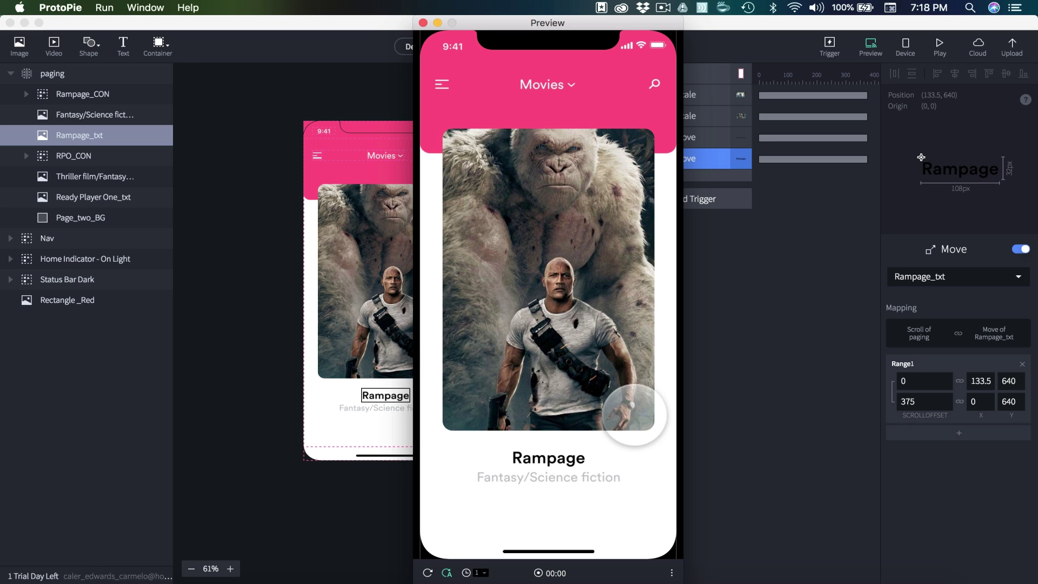
Close the preview and save the prototype.
{"action": "left_click", "coordinate": [424, 23]}
{"action": "left_click", "coordinate": [521, 144]}
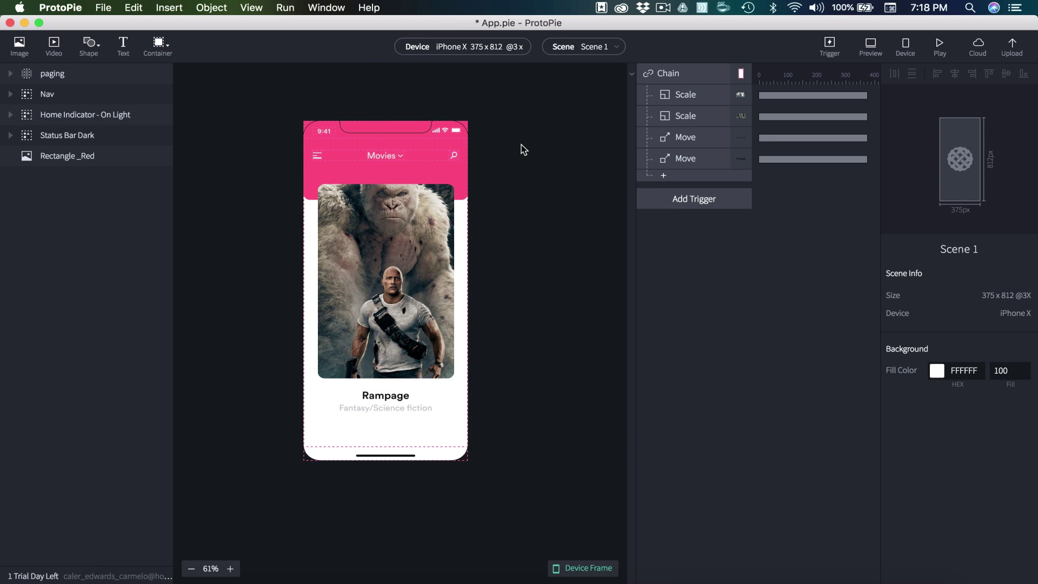
{"action": "key", "text": "super+s"}
Add a Fling trigger on Rampage_CON with an upward direction.
{"action": "left_click", "coordinate": [708, 201]}
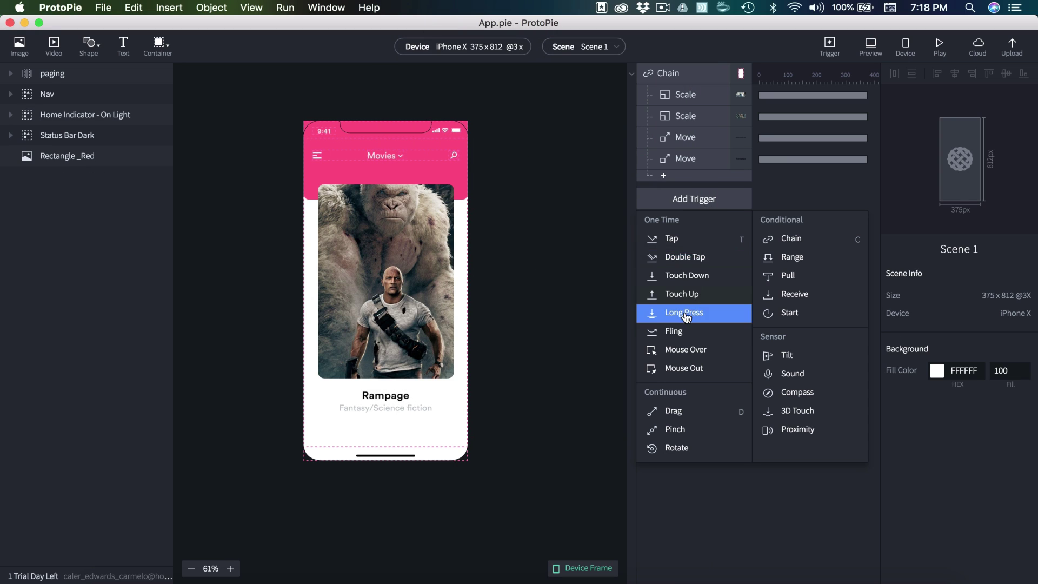
{"action": "left_click", "coordinate": [676, 331]}
{"action": "left_click", "coordinate": [945, 278]}
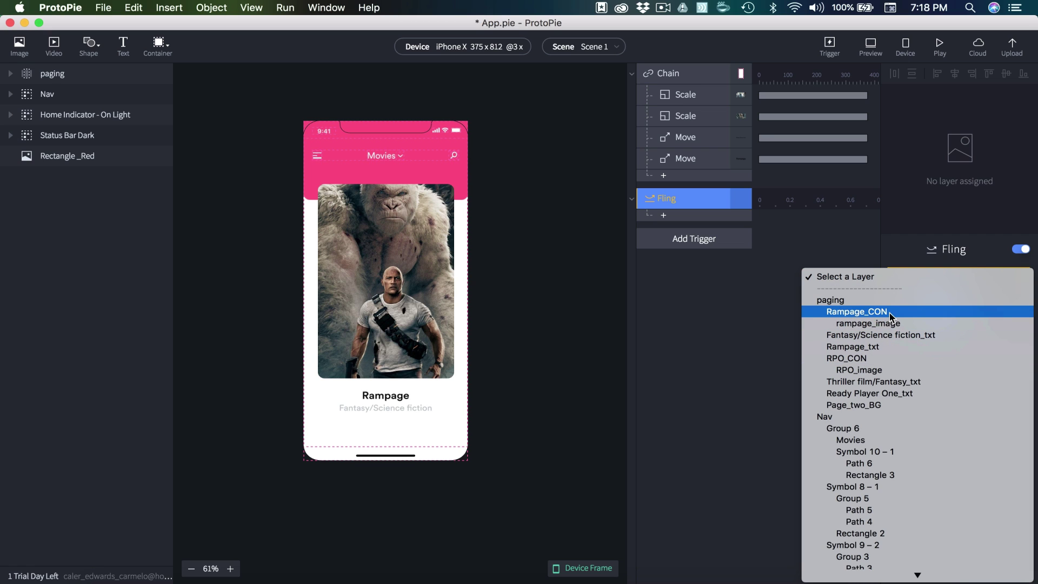
{"action": "left_click", "coordinate": [875, 313]}
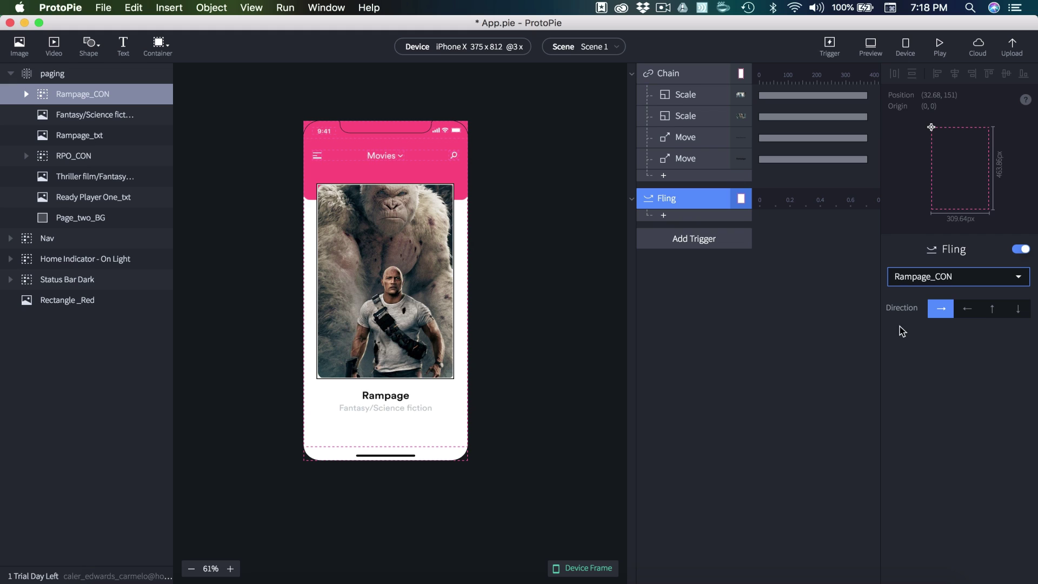
{"action": "left_click", "coordinate": [992, 308]}
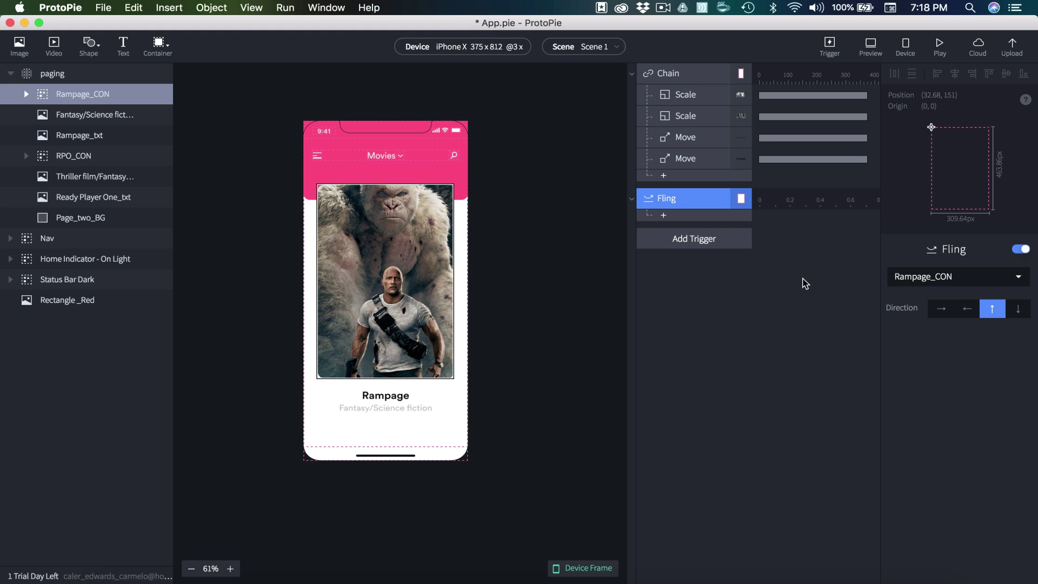
Add a Move response to the Fling and test it in preview with Y 120.
{"action": "left_click", "coordinate": [664, 216]}
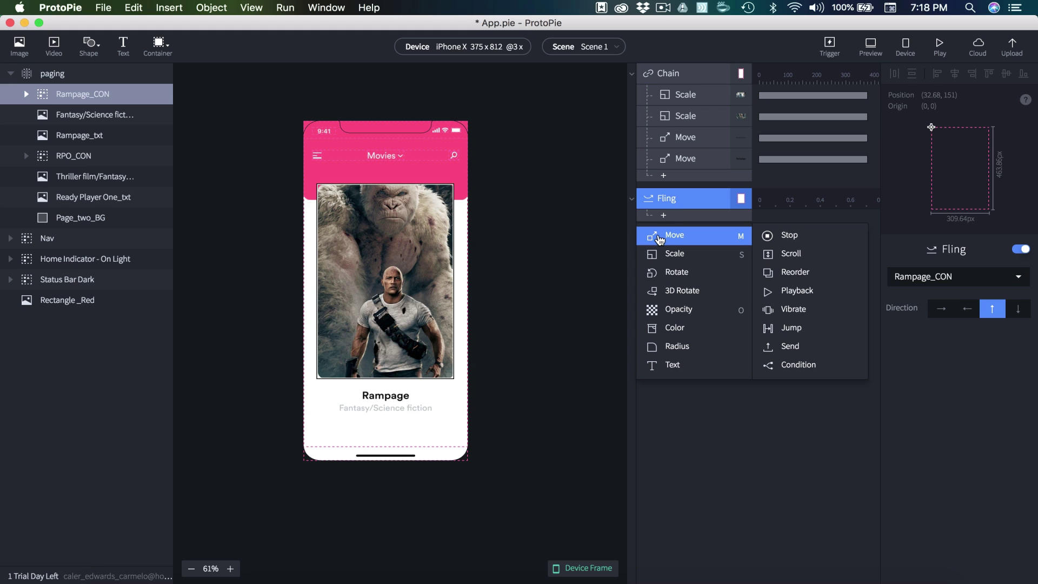
{"action": "left_click", "coordinate": [660, 237]}
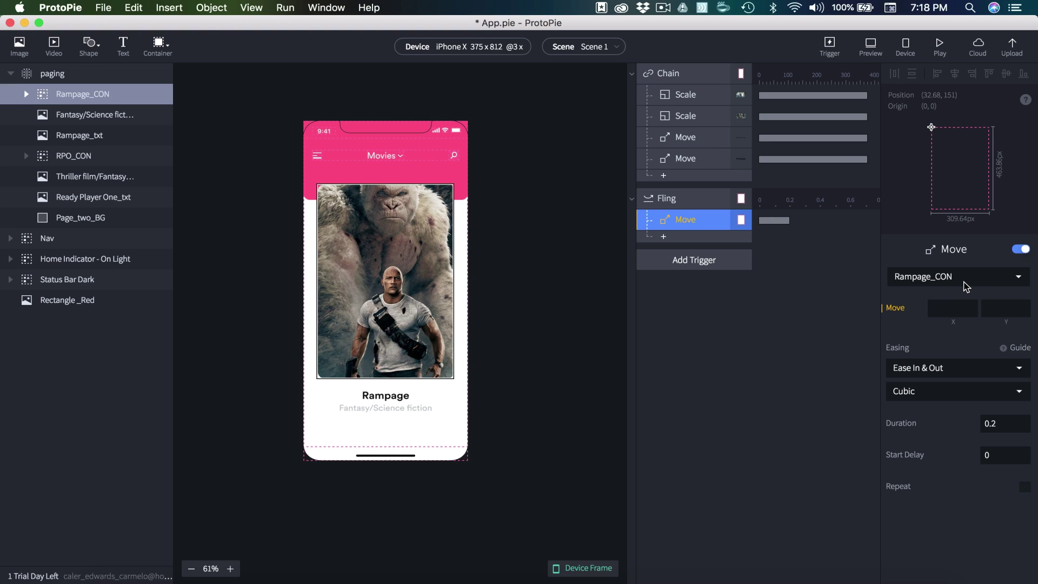
{"action": "left_click", "coordinate": [79, 98]}
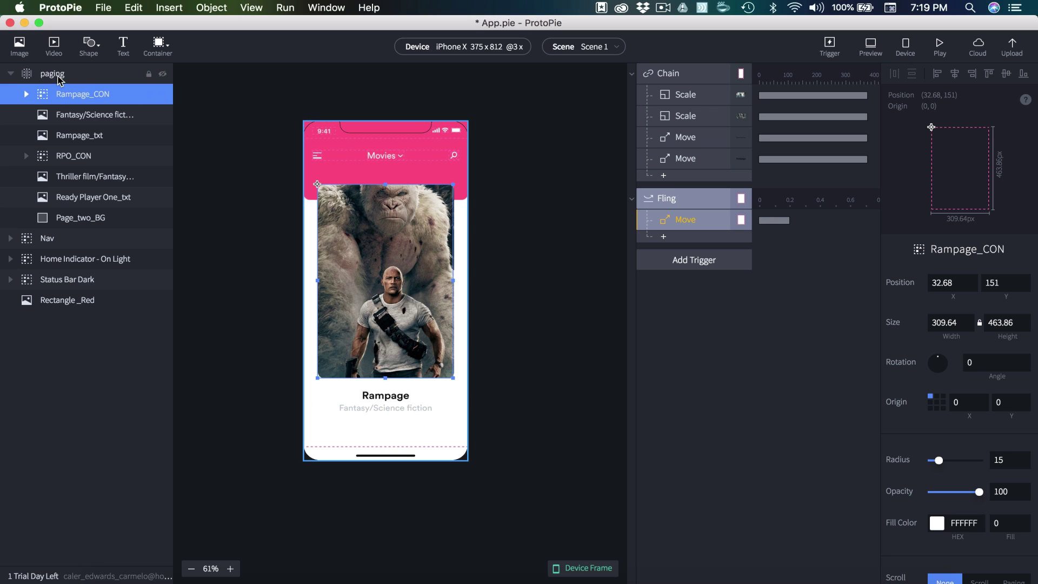
{"action": "left_click", "coordinate": [694, 225]}
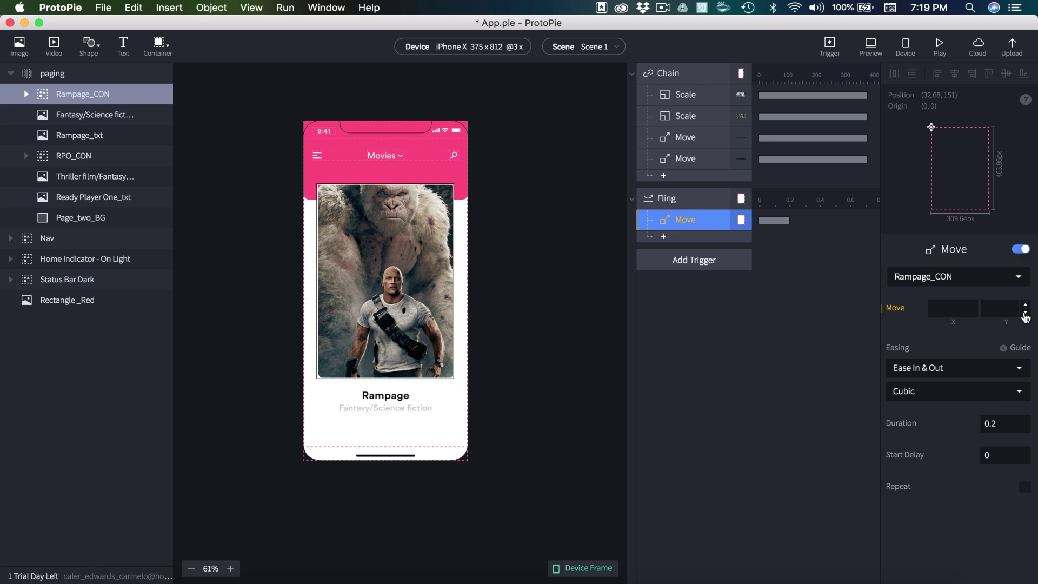
{"action": "left_click", "coordinate": [999, 309]}
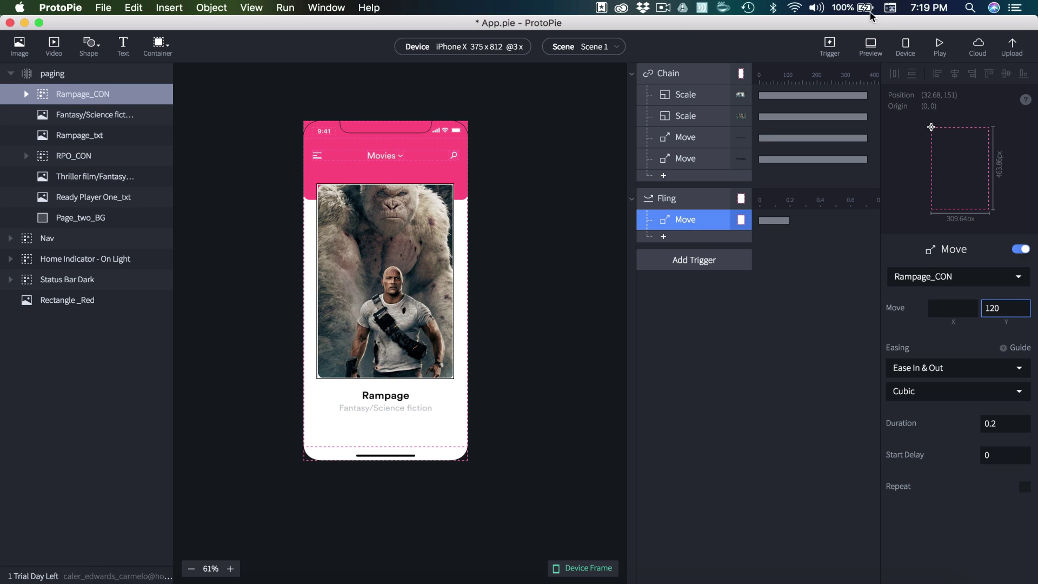
{"action": "left_click", "coordinate": [871, 43]}
{"action": "left_click_drag", "start_coordinate": [595, 233], "coordinate": [595, 232]}
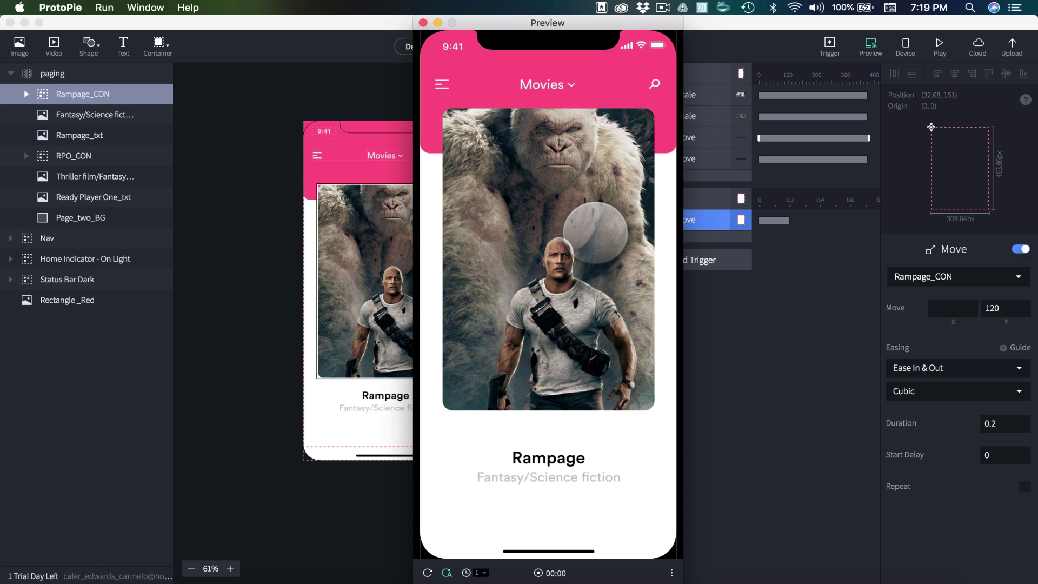
Change the Move Y to 100 and fling the card upward in preview.
{"action": "left_click", "coordinate": [1006, 304]}
{"action": "left_click", "coordinate": [1014, 309]}
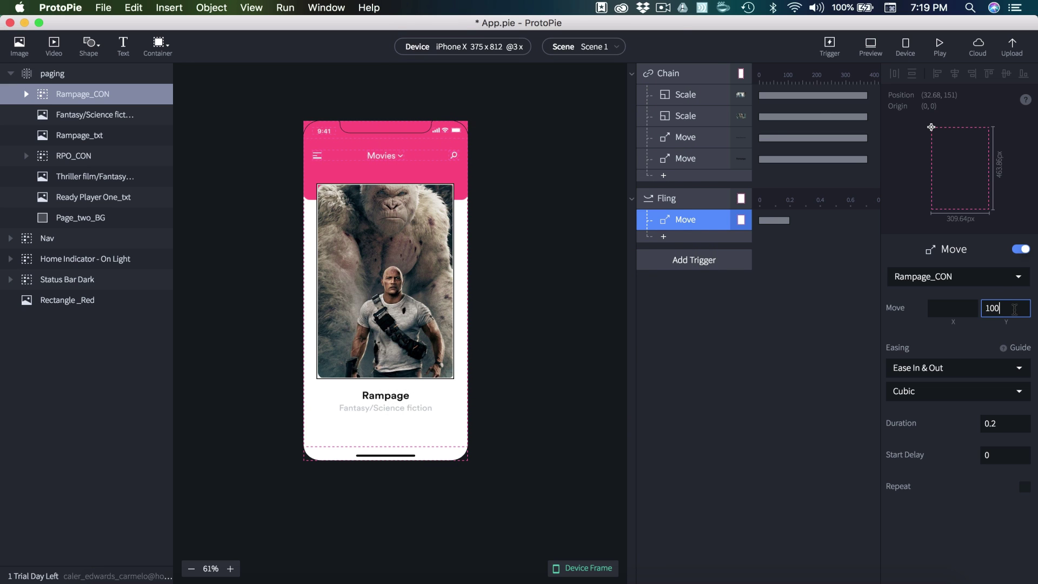
{"action": "key", "text": "super+p"}
{"action": "left_click_drag", "start_coordinate": [569, 270], "coordinate": [570, 261]}
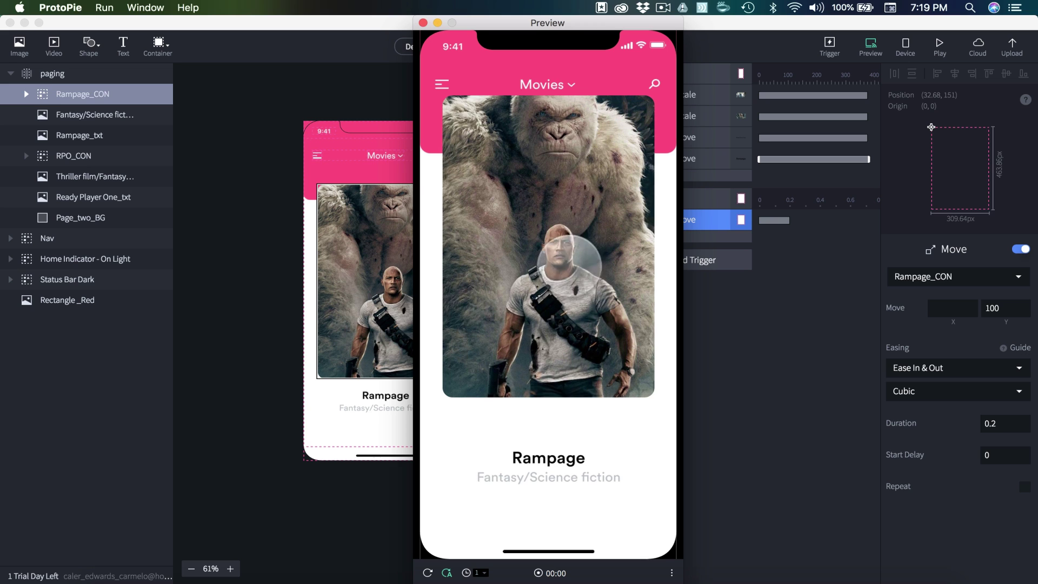
{"action": "left_click", "coordinate": [423, 23]}
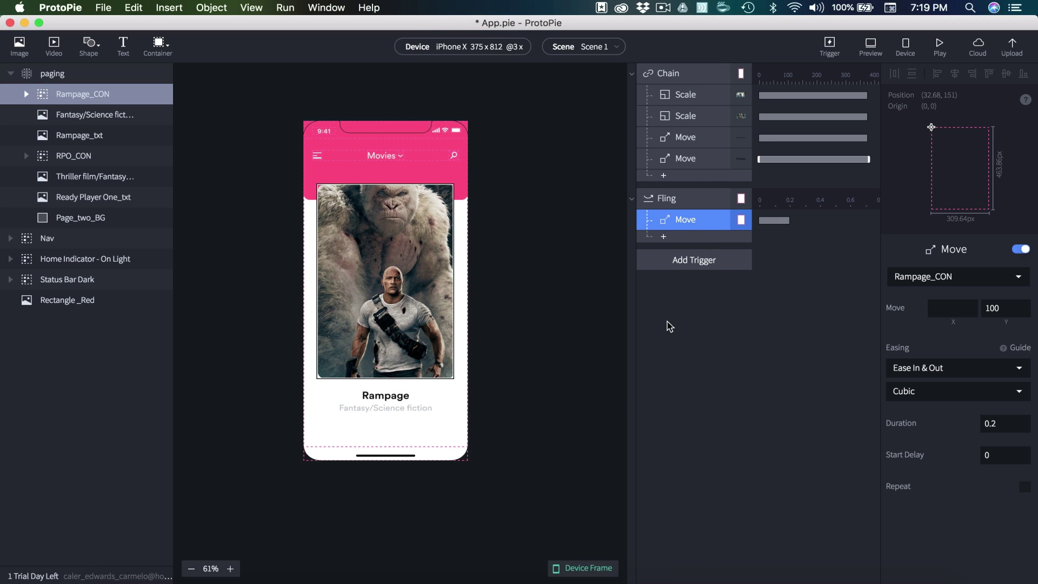
{"action": "left_click", "coordinate": [696, 262]}
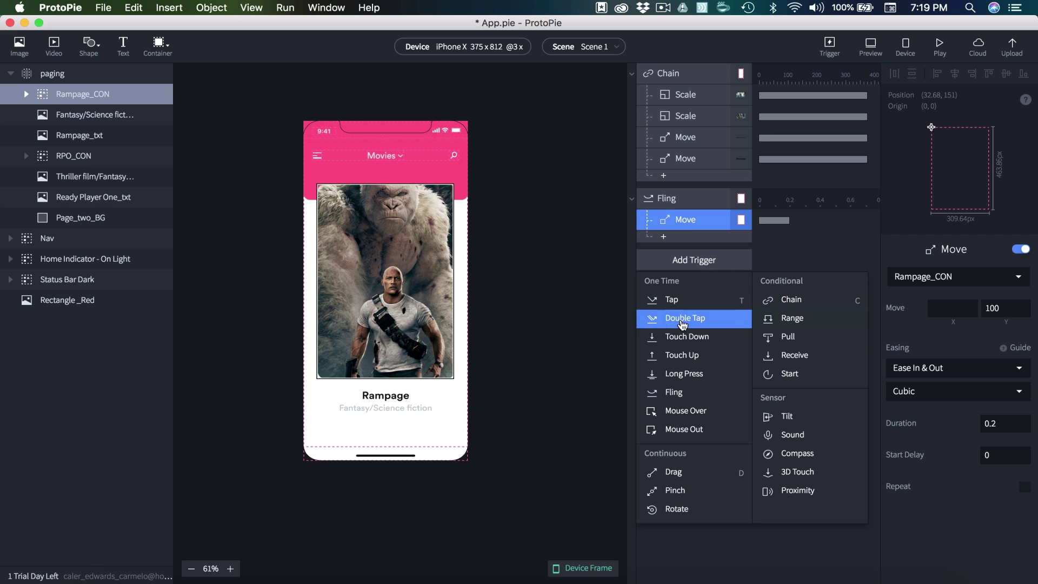
Add a second Fling trigger for downward swipes with a Move response.
{"action": "left_click", "coordinate": [676, 394]}
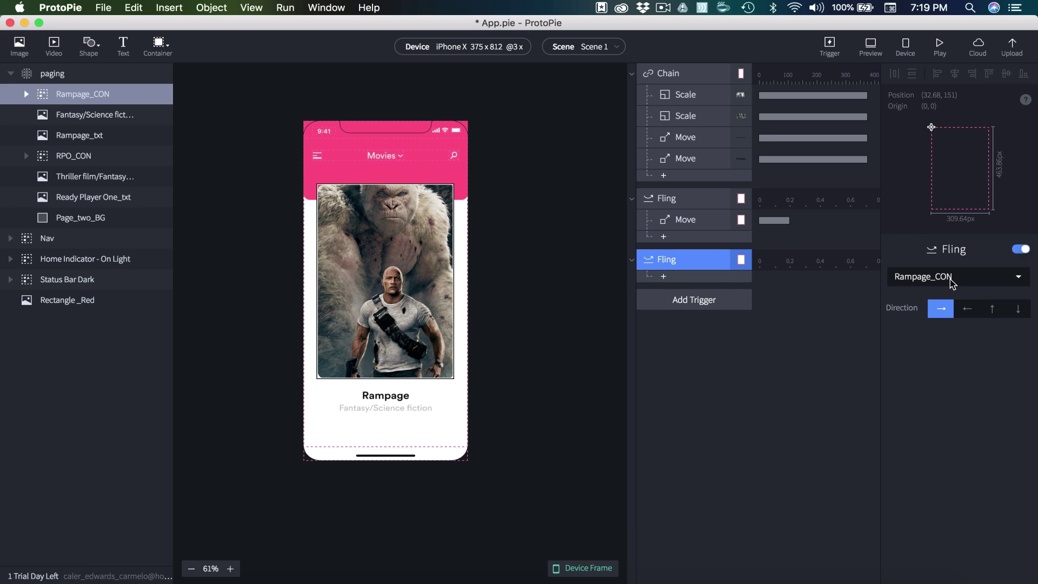
{"action": "left_click", "coordinate": [1018, 312]}
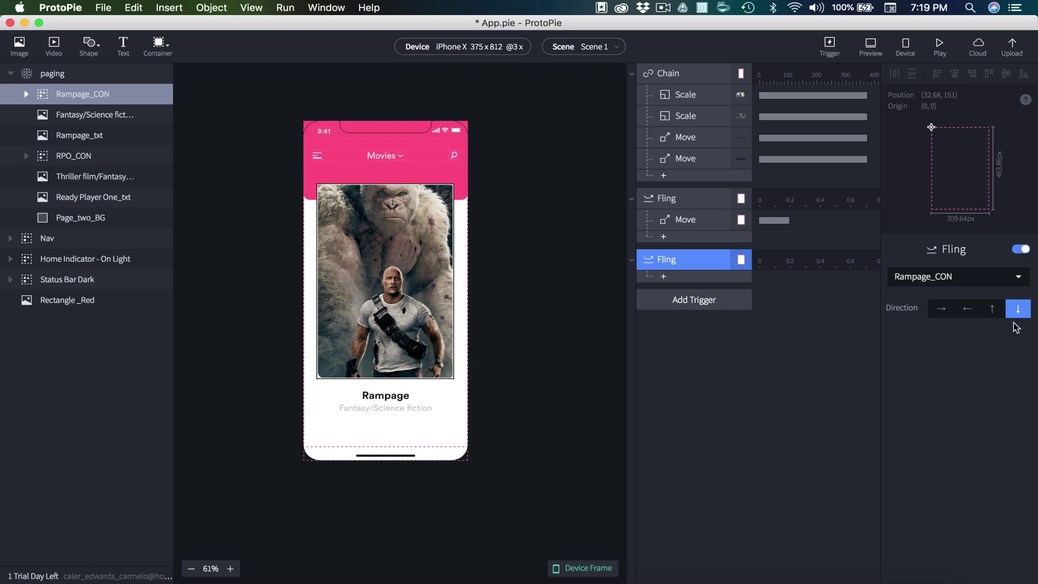
{"action": "left_click", "coordinate": [664, 277]}
{"action": "left_click", "coordinate": [661, 298]}
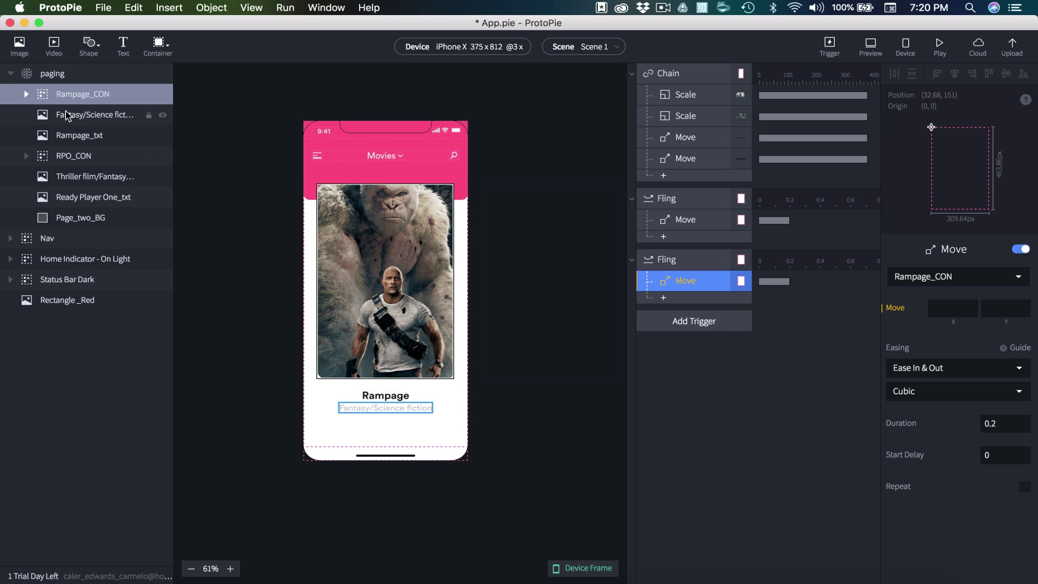
Copy Rampage_CON's Y position 151 into the Move Y value and preview.
{"action": "left_click", "coordinate": [80, 95]}
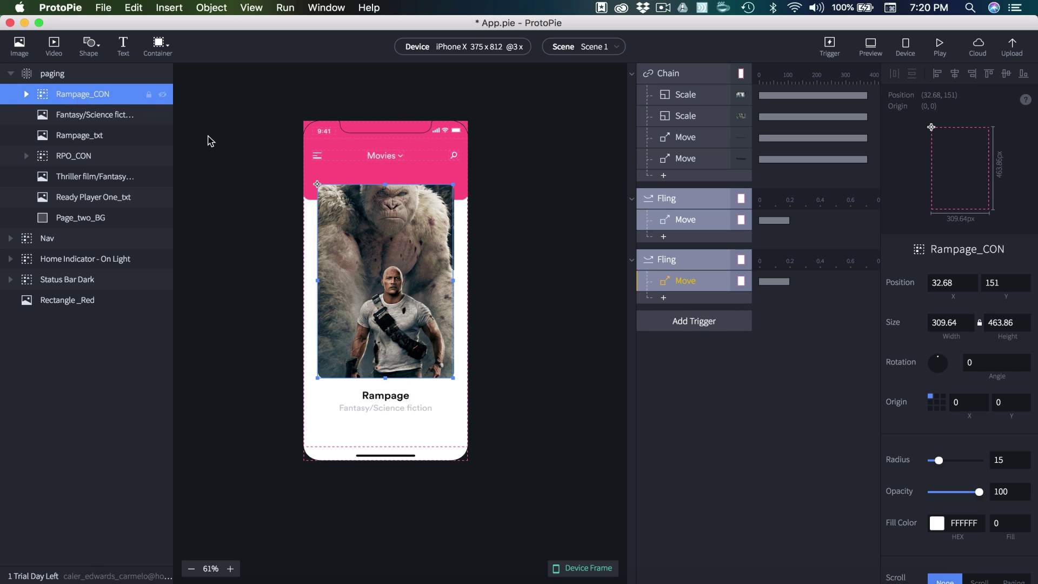
{"action": "left_click", "coordinate": [1010, 280]}
{"action": "key", "text": "super+c"}
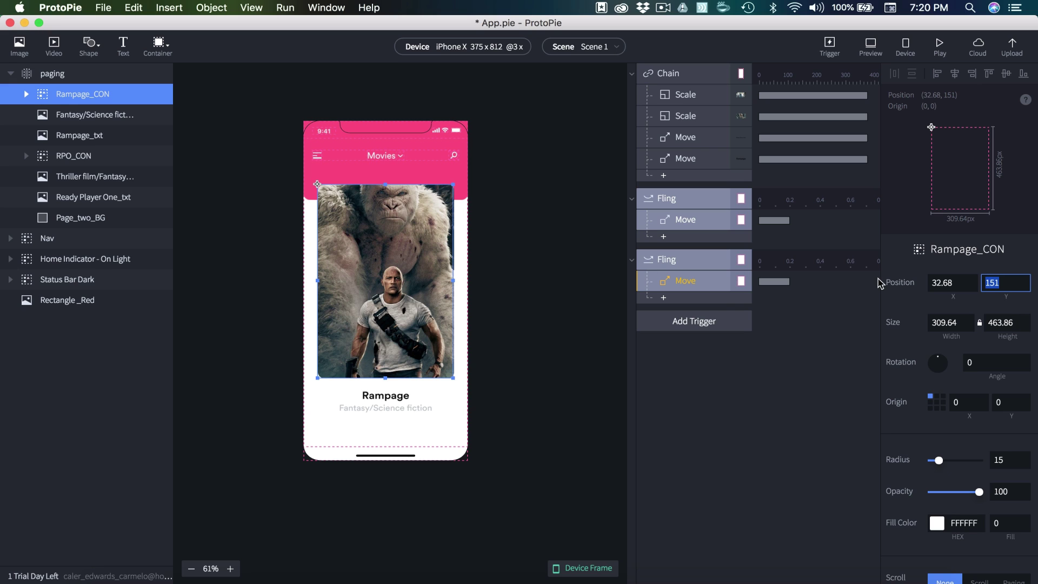
{"action": "left_click", "coordinate": [686, 280]}
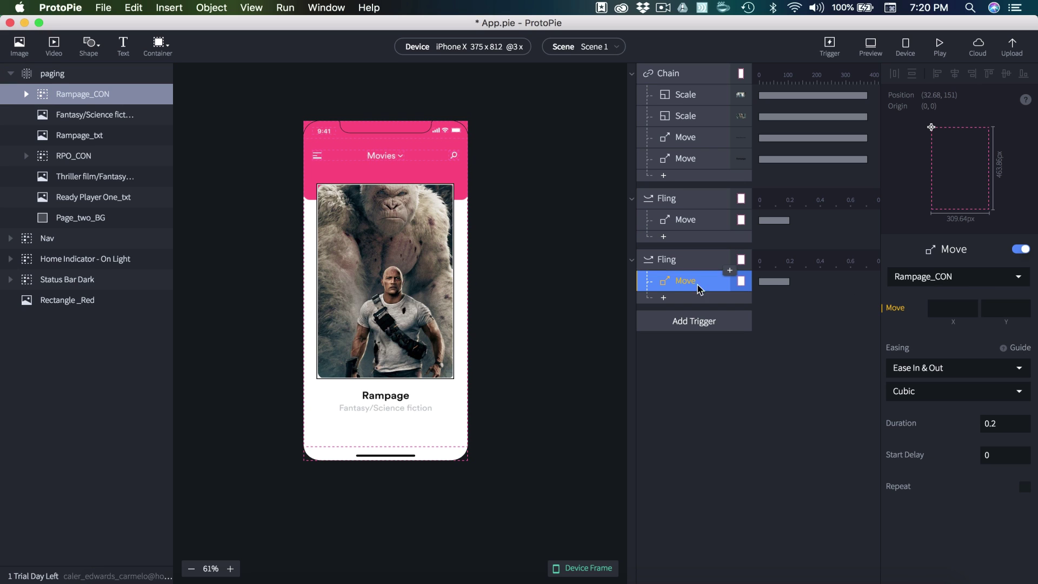
{"action": "left_click", "coordinate": [998, 308]}
{"action": "key", "text": "super+v"}
{"action": "left_click", "coordinate": [976, 340]}
{"action": "left_click", "coordinate": [873, 47]}
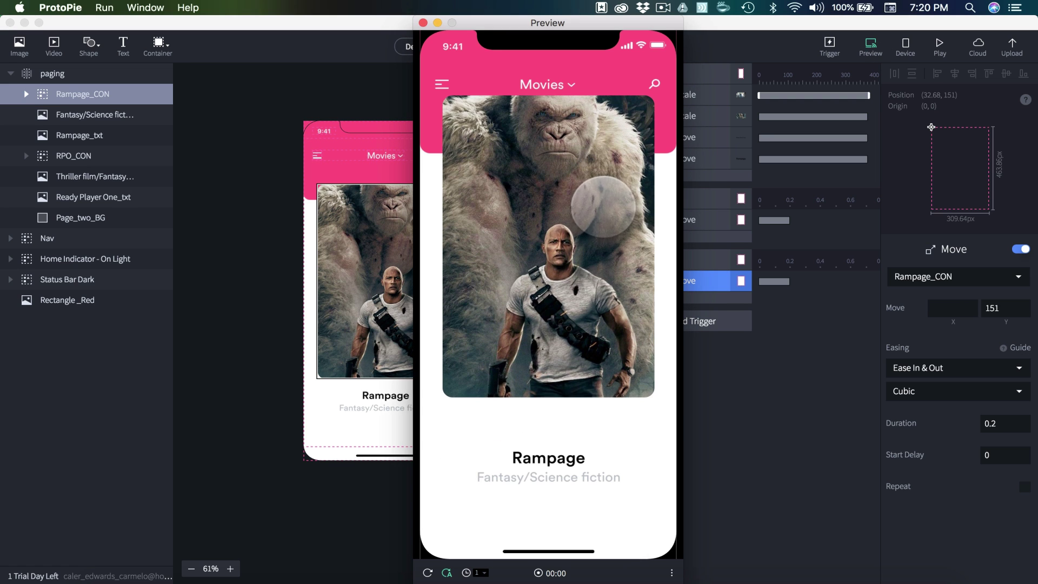
Close the preview and add a new empty scene.
{"action": "left_click", "coordinate": [279, 202]}
{"action": "left_click", "coordinate": [597, 47]}
{"action": "left_click", "coordinate": [571, 196]}
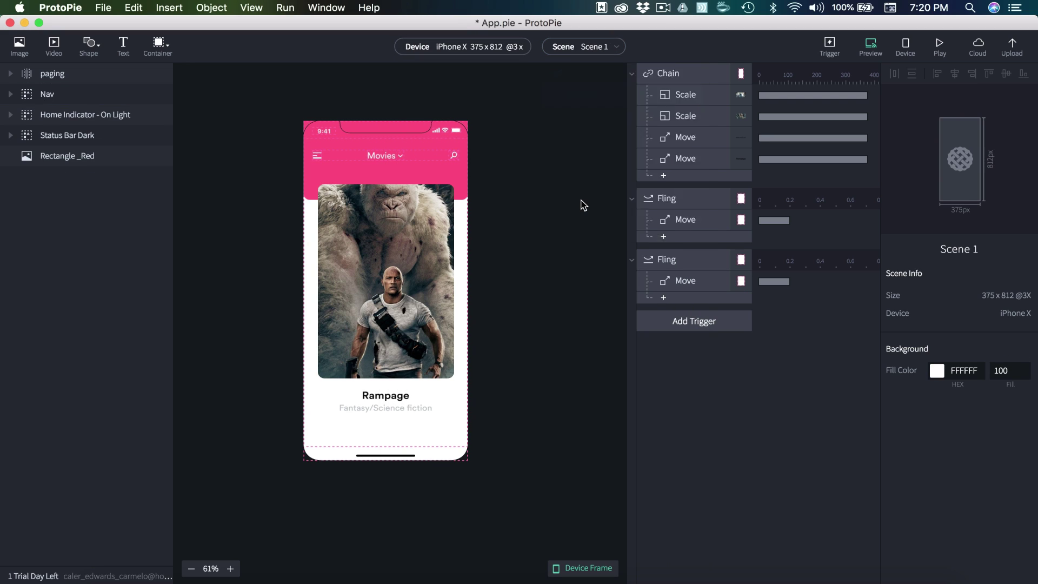
Import the Swipe Up artboard from the Adobe XD file into the new scene.
{"action": "left_click", "coordinate": [112, 11]}
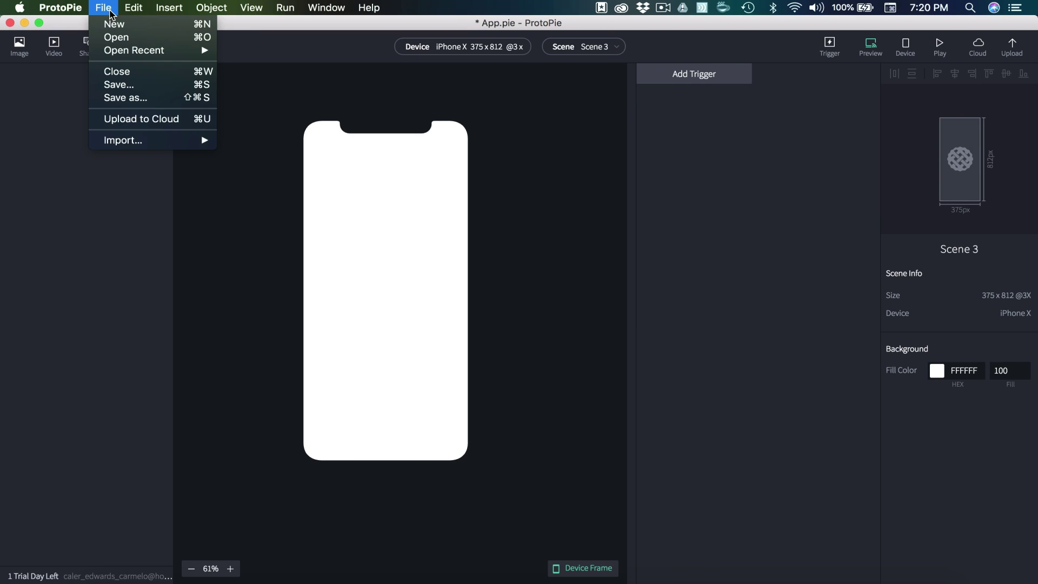
{"action": "mouse_move", "coordinate": [149, 141]}
{"action": "left_click", "coordinate": [311, 146]}
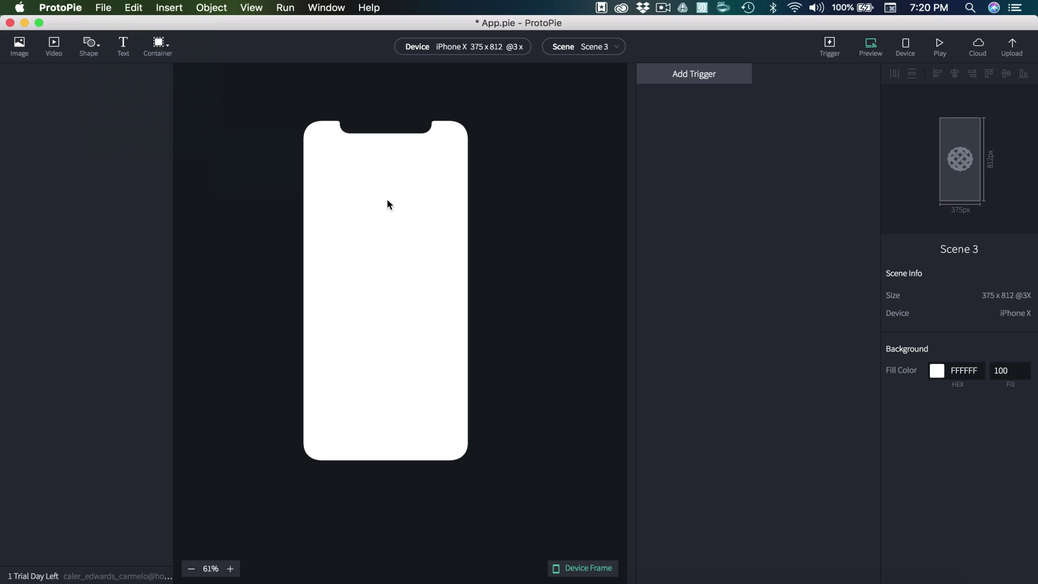
{"action": "left_click", "coordinate": [459, 242]}
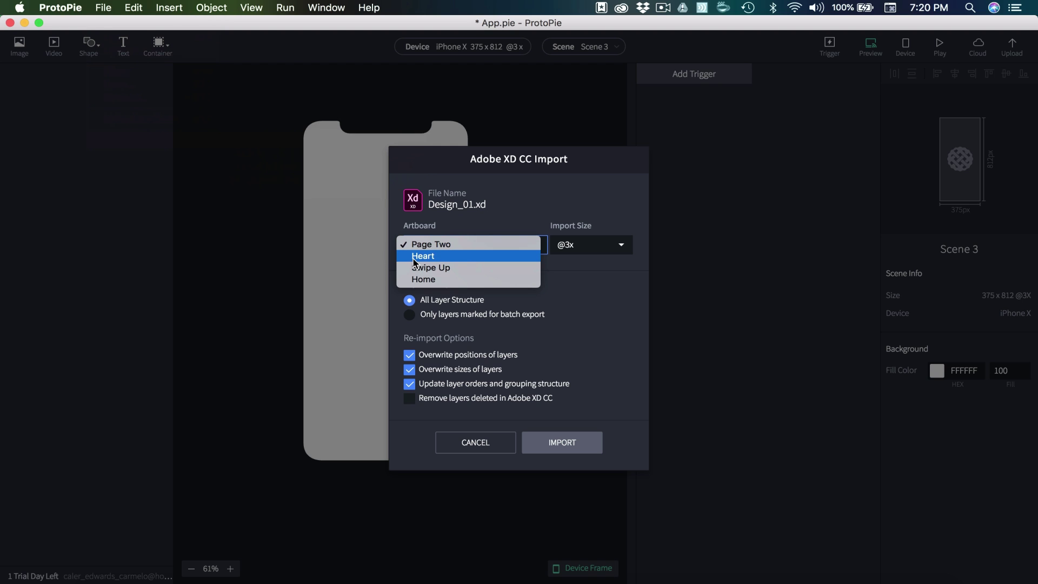
{"action": "left_click", "coordinate": [446, 269]}
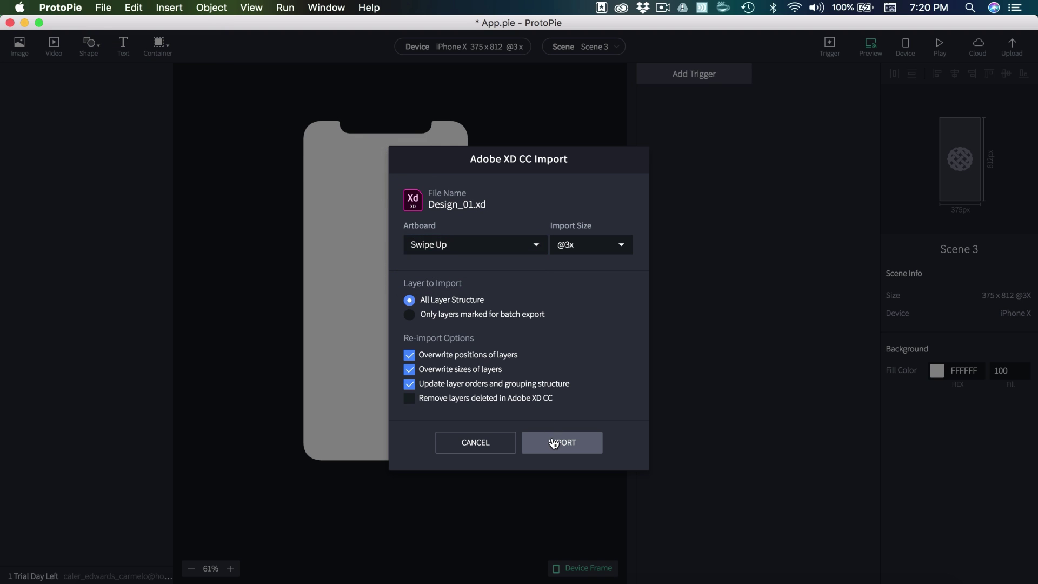
{"action": "left_click", "coordinate": [561, 441]}
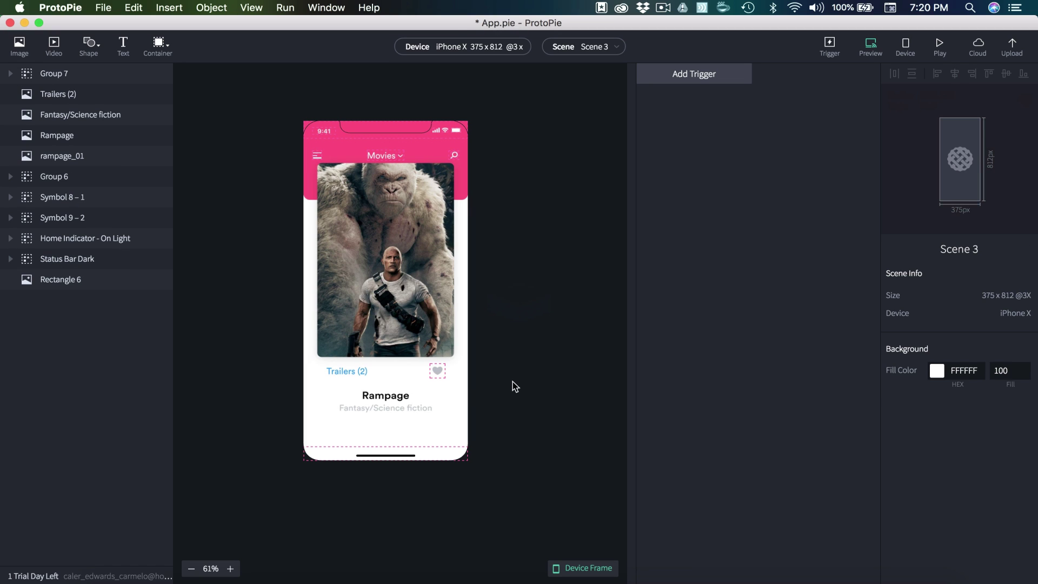
Select the heart Group 7 and Trailers (2), then return to Scene 1.
{"action": "left_click", "coordinate": [439, 372]}
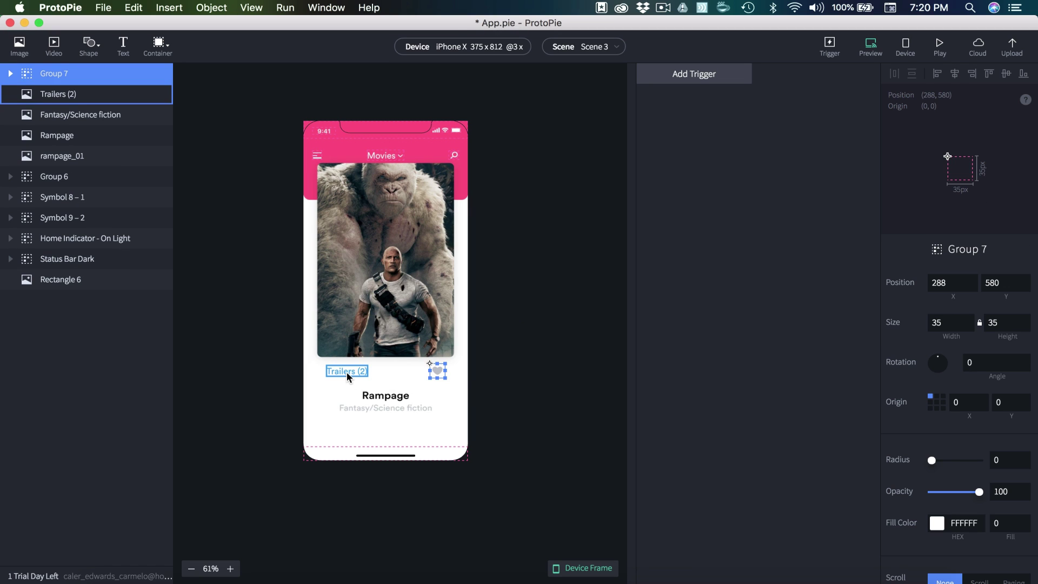
{"action": "left_click", "coordinate": [346, 372], "text": "shift"}
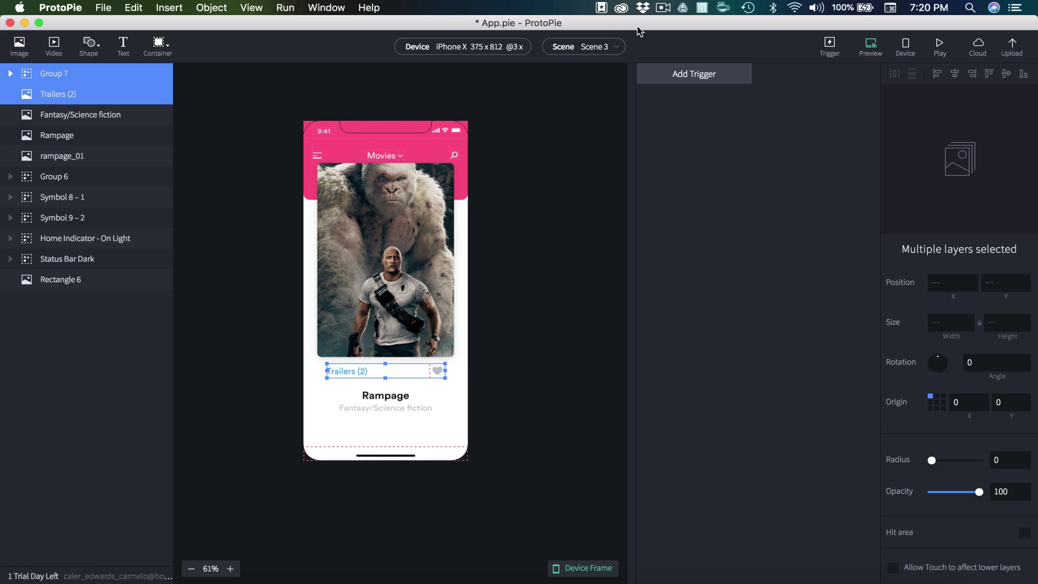
{"action": "left_click", "coordinate": [587, 46]}
{"action": "left_click", "coordinate": [572, 74]}
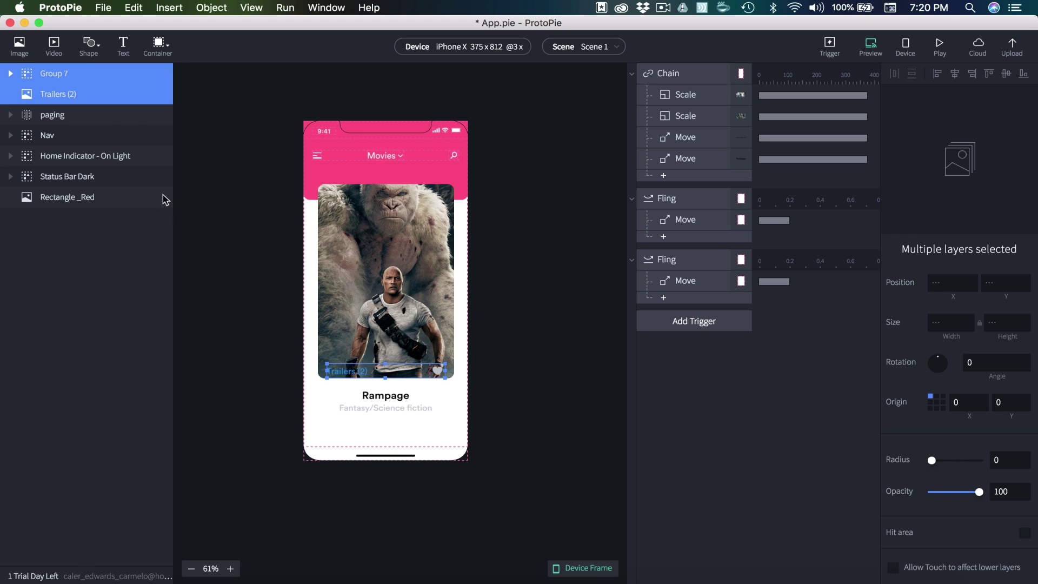
Group Group 7 and Trailers (2) into a container named Hidden.
{"action": "key", "text": "super+alt+g"}
{"action": "double_click", "coordinate": [58, 76]}
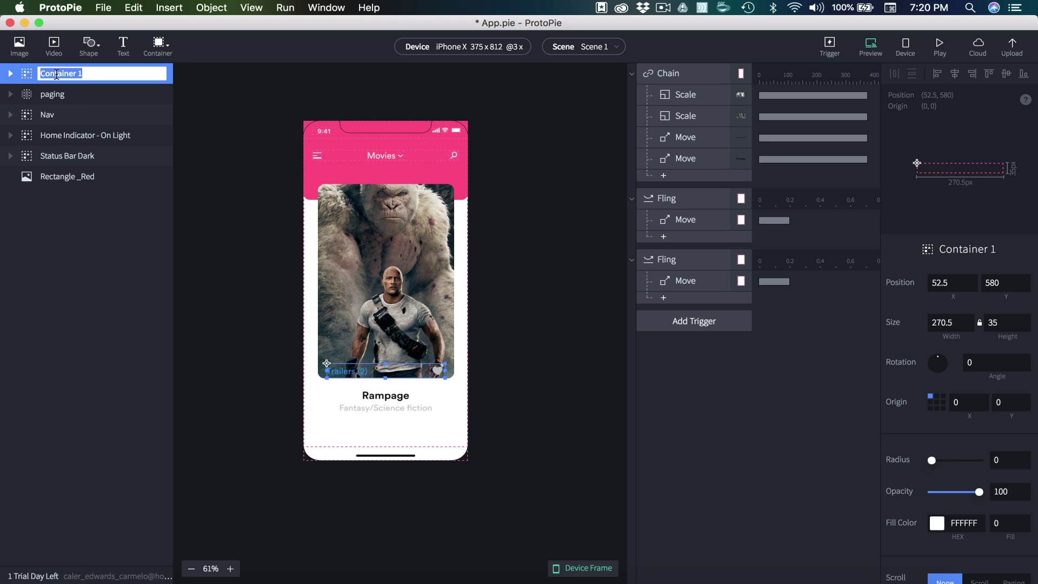
{"action": "type", "text": "Hidden"}
{"action": "key", "text": "Return"}
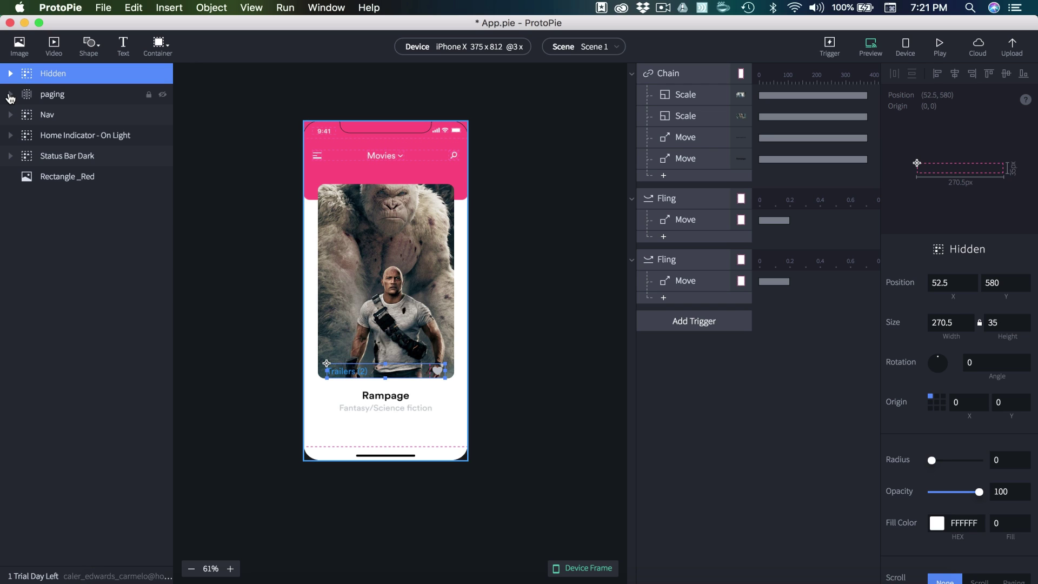
Move Hidden into the paging group below Rampage_CON and fling the card up in preview.
{"action": "left_click", "coordinate": [11, 94]}
{"action": "left_click_drag", "start_coordinate": [50, 76], "coordinate": [54, 110]}
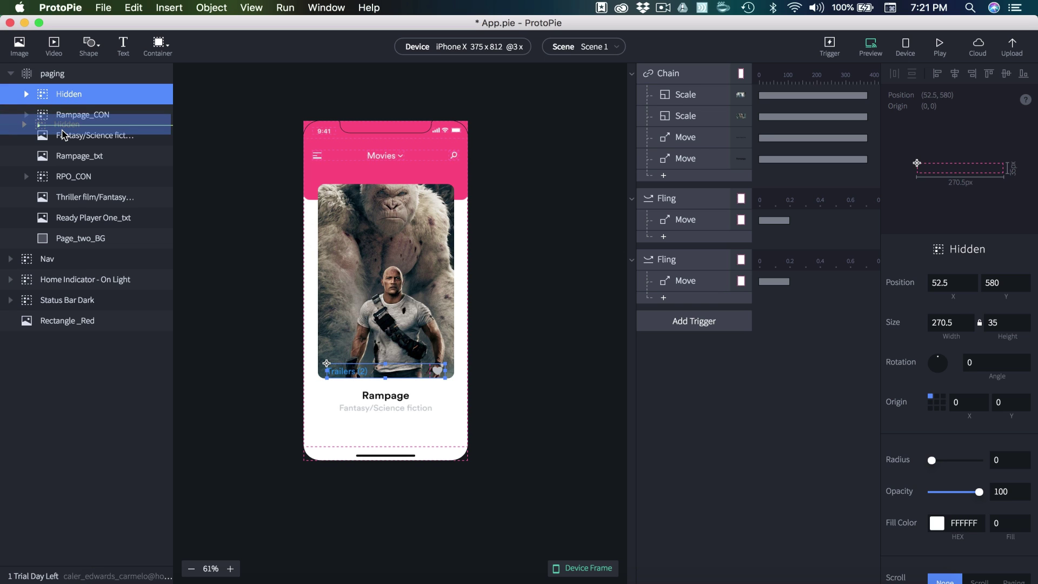
{"action": "key", "text": "super+bracketleft"}
{"action": "left_click", "coordinate": [247, 175]}
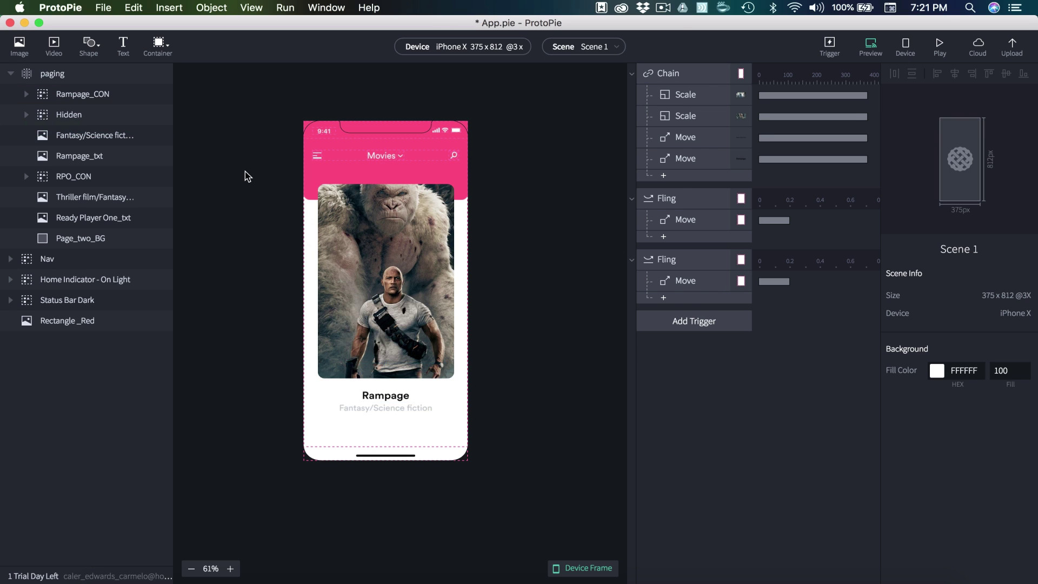
{"action": "key", "text": "super+p"}
{"action": "left_click_drag", "start_coordinate": [589, 417], "coordinate": [587, 320]}
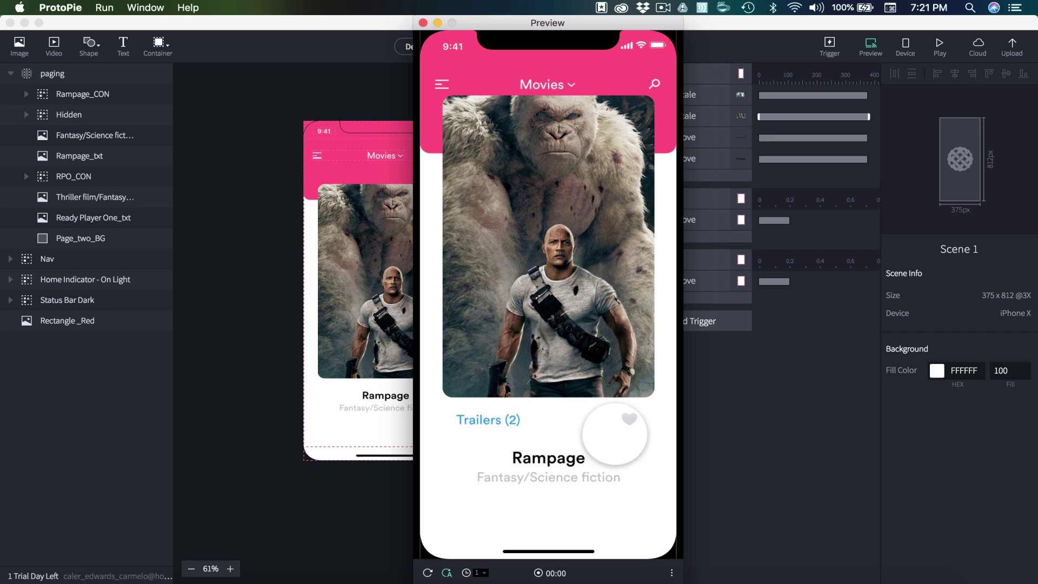
Fling the card down, page to Ready Player One and back, then close the preview.
{"action": "left_click", "coordinate": [628, 421]}
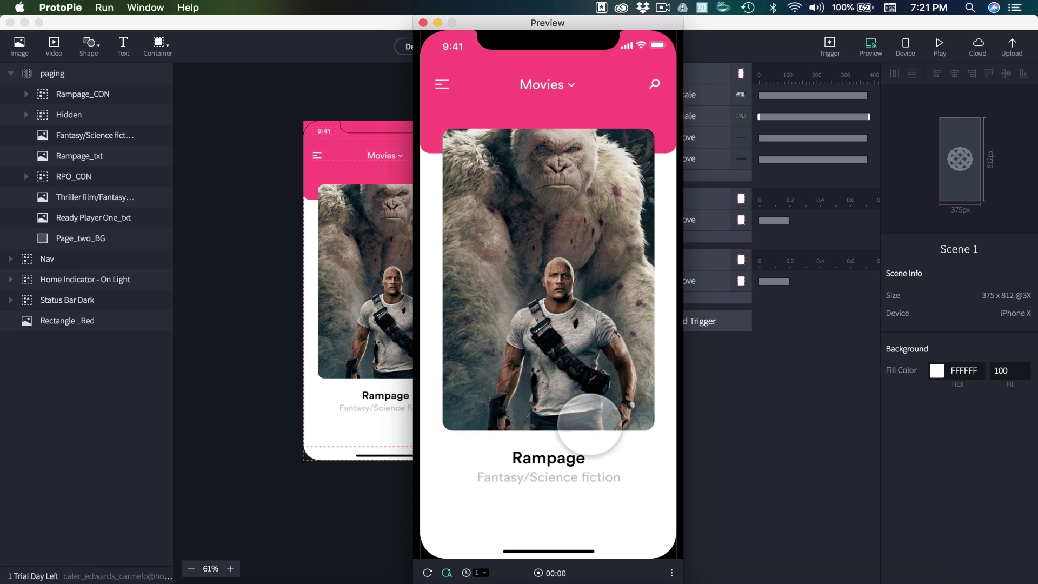
{"action": "left_click_drag", "start_coordinate": [598, 279], "coordinate": [529, 346]}
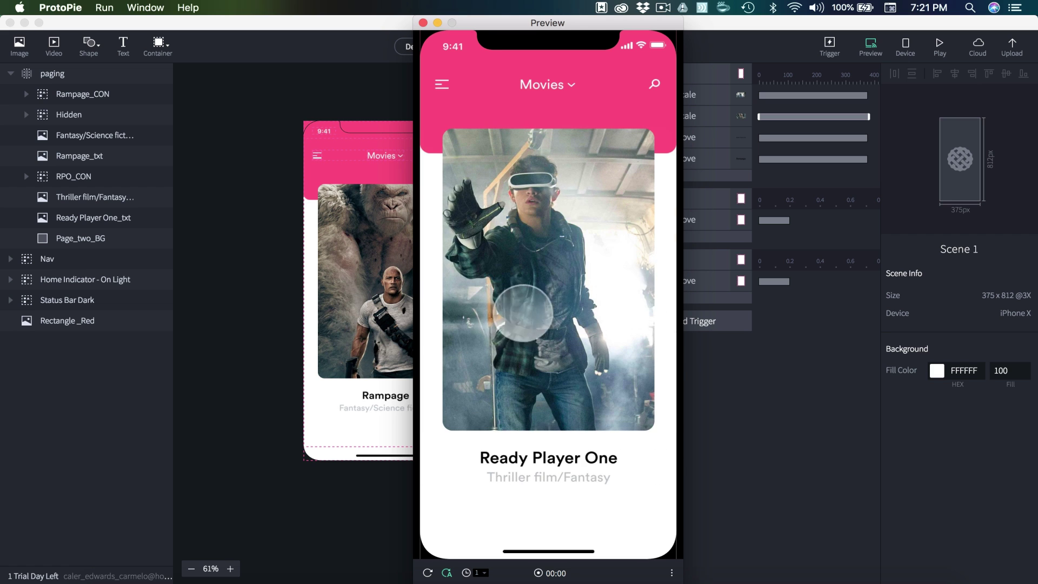
{"action": "left_click_drag", "start_coordinate": [531, 311], "coordinate": [491, 215]}
{"action": "left_click", "coordinate": [536, 313]}
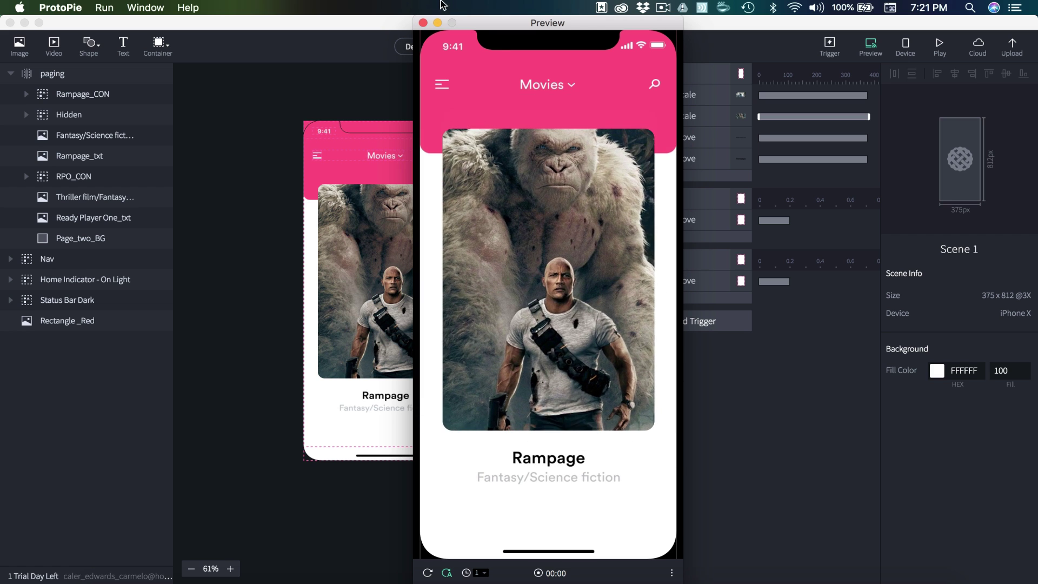
{"action": "left_click", "coordinate": [423, 22]}
{"action": "left_click", "coordinate": [446, 373]}
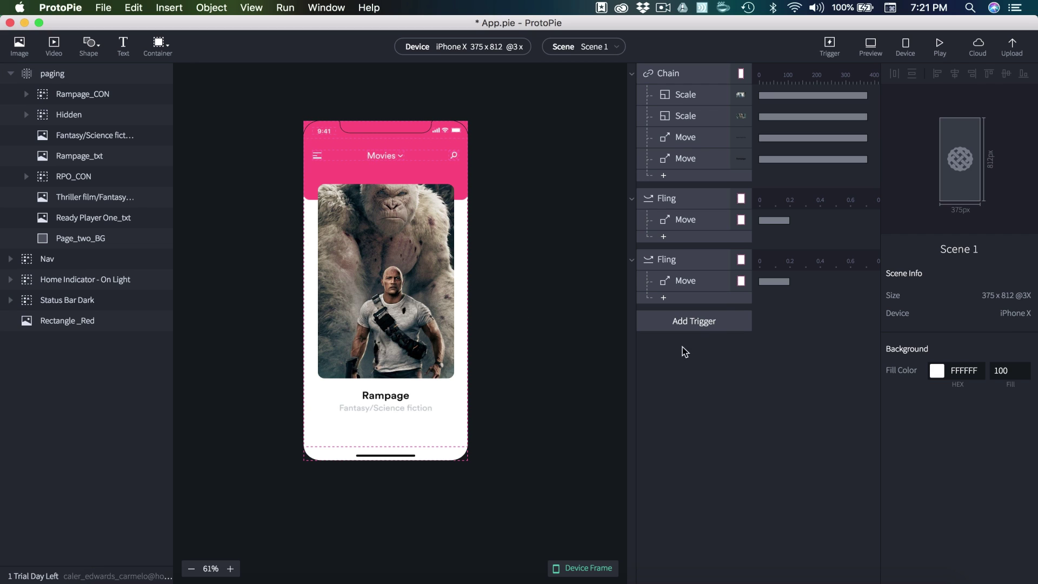
Add a Tap trigger and expand the Hidden group's layers.
{"action": "left_click", "coordinate": [704, 324]}
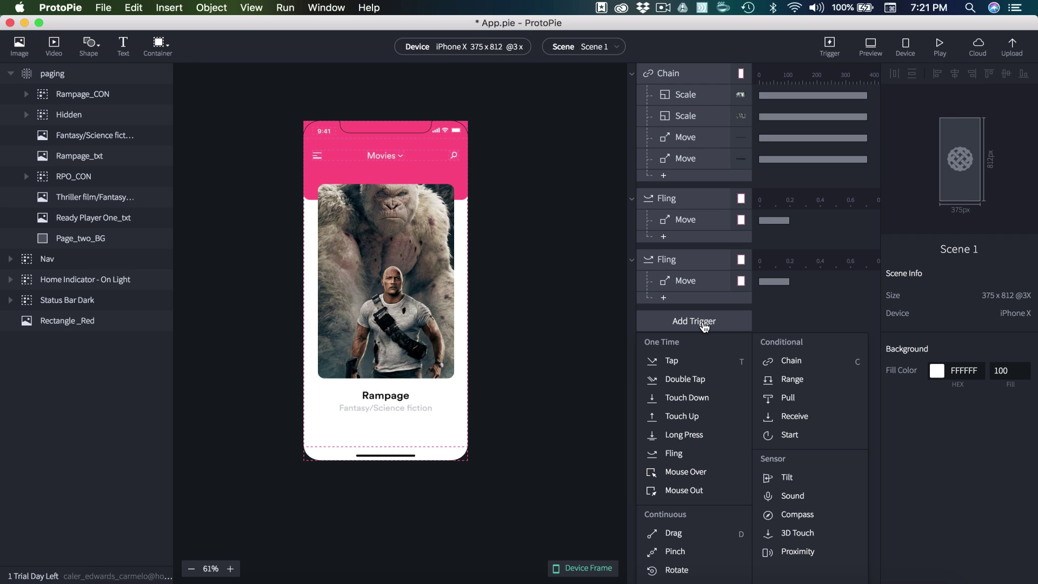
{"action": "left_click", "coordinate": [661, 364]}
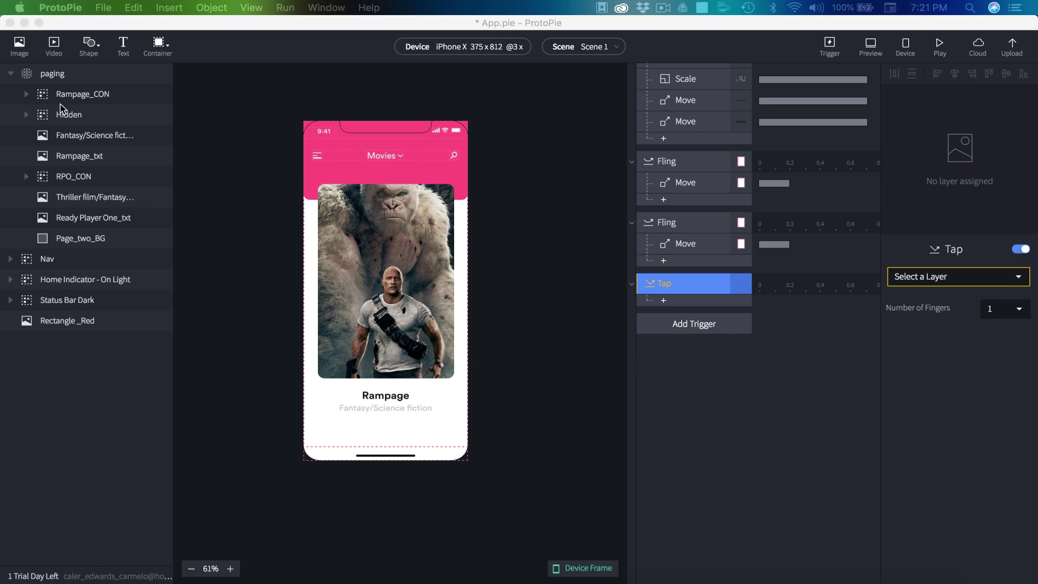
{"action": "left_click", "coordinate": [27, 115]}
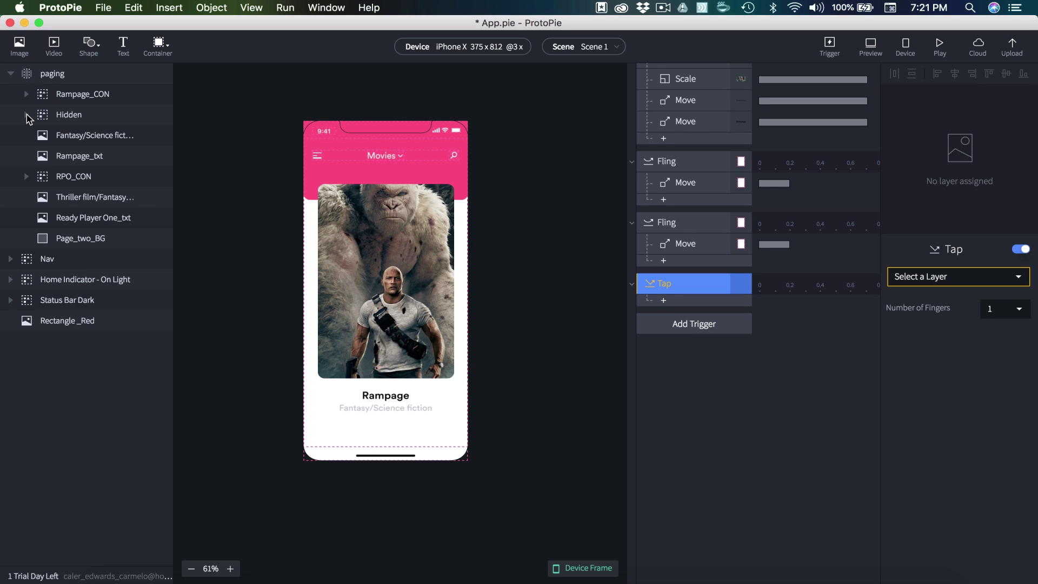
{"action": "left_click", "coordinate": [26, 114]}
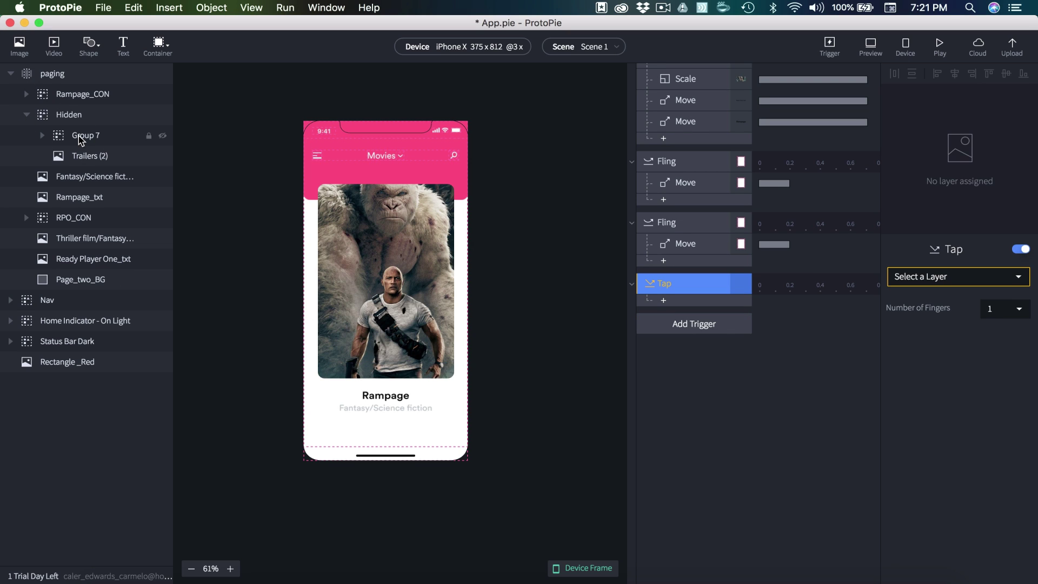
Rename Group 7 to Heart_Gray and centre its origin at 50, 50.
{"action": "left_click", "coordinate": [79, 135]}
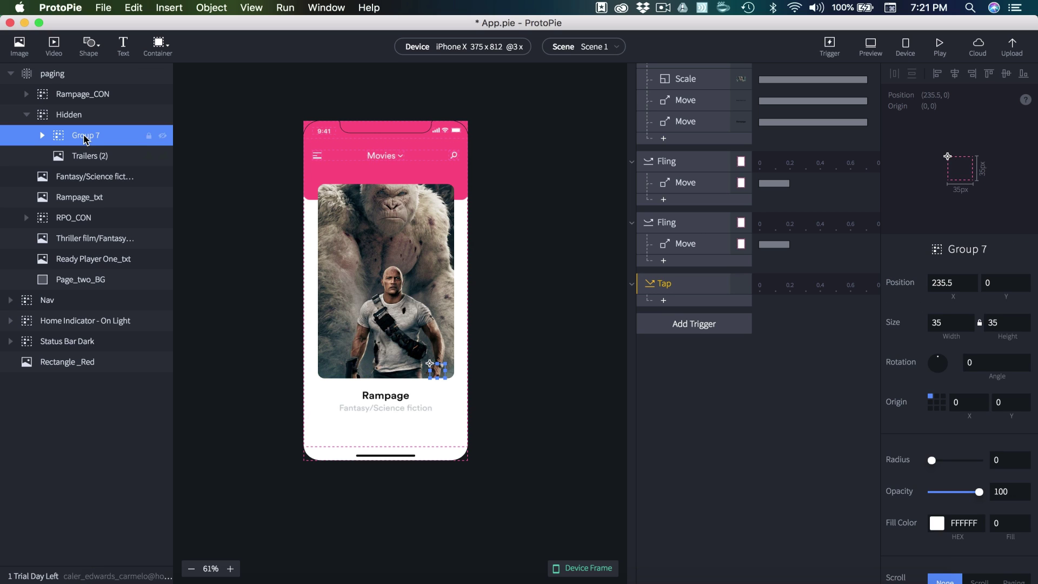
{"action": "double_click", "coordinate": [81, 137]}
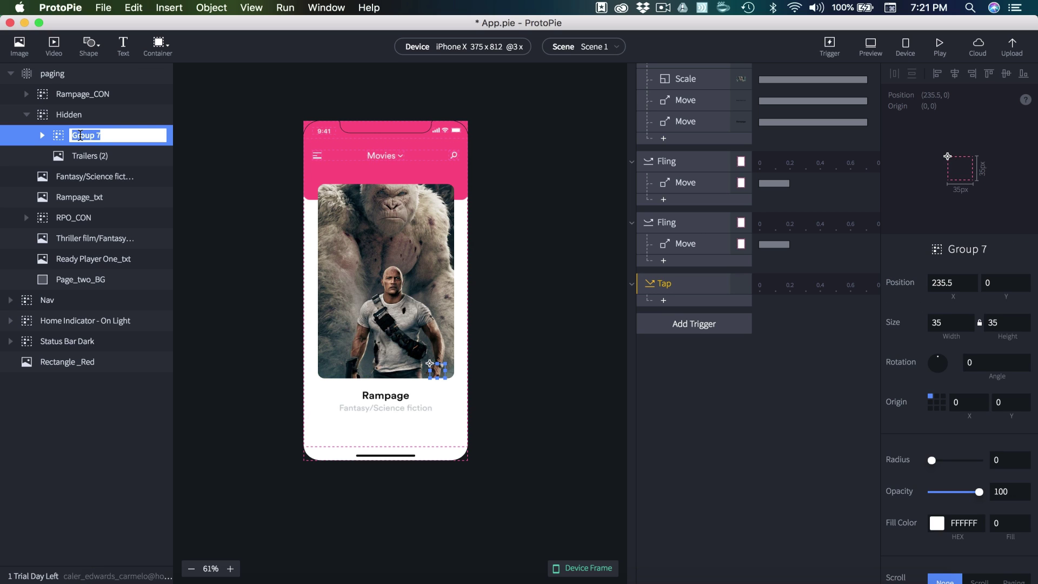
{"action": "type", "text": "Heart_Gray"}
{"action": "key", "text": "Return"}
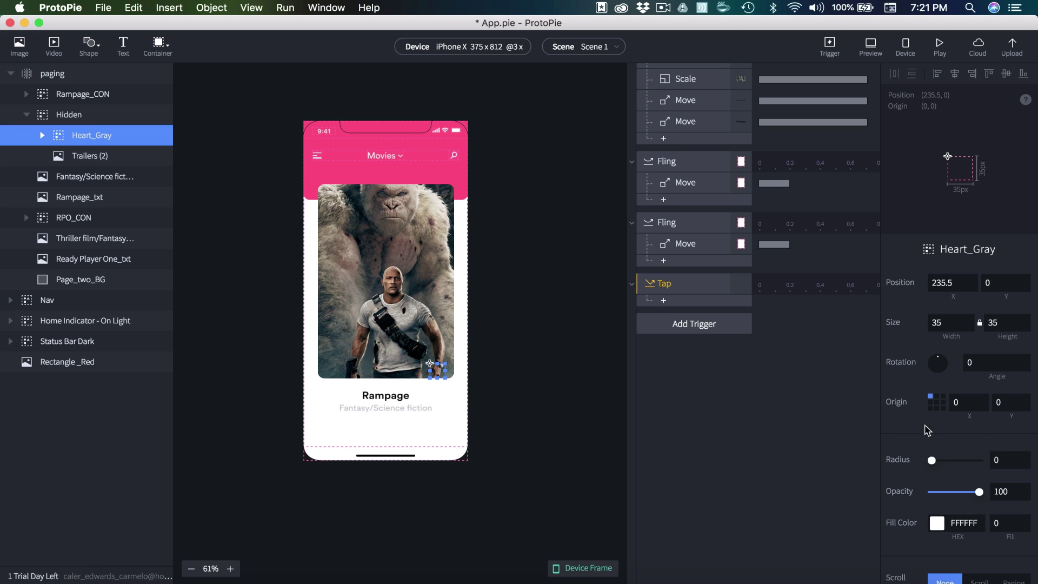
{"action": "left_click", "coordinate": [937, 402]}
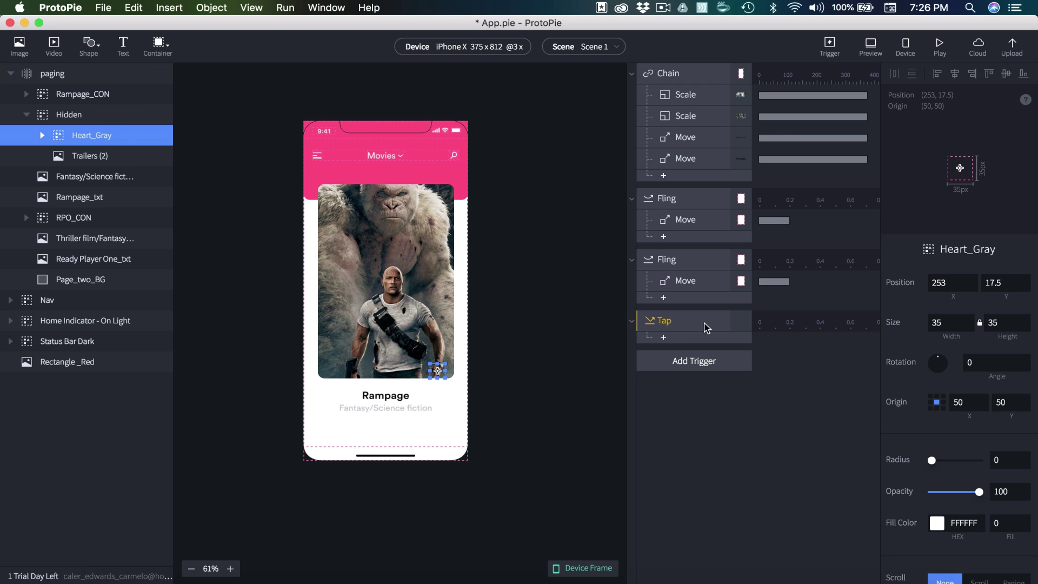
Target the Tap trigger at Heart_Gray and add an Opacity response changing it to 0.
{"action": "left_click", "coordinate": [683, 326]}
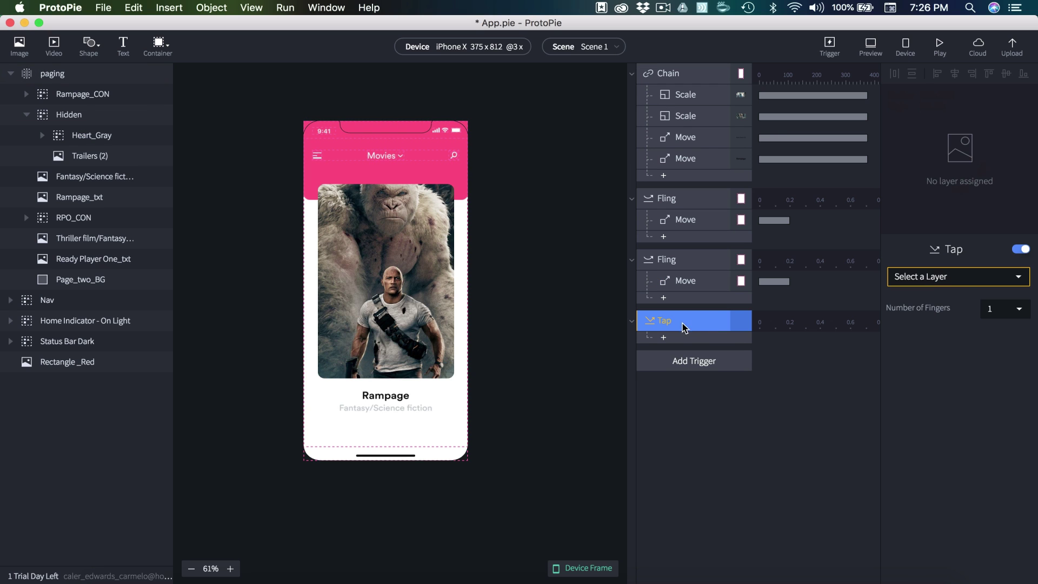
{"action": "left_click", "coordinate": [968, 288]}
{"action": "left_click", "coordinate": [865, 345]}
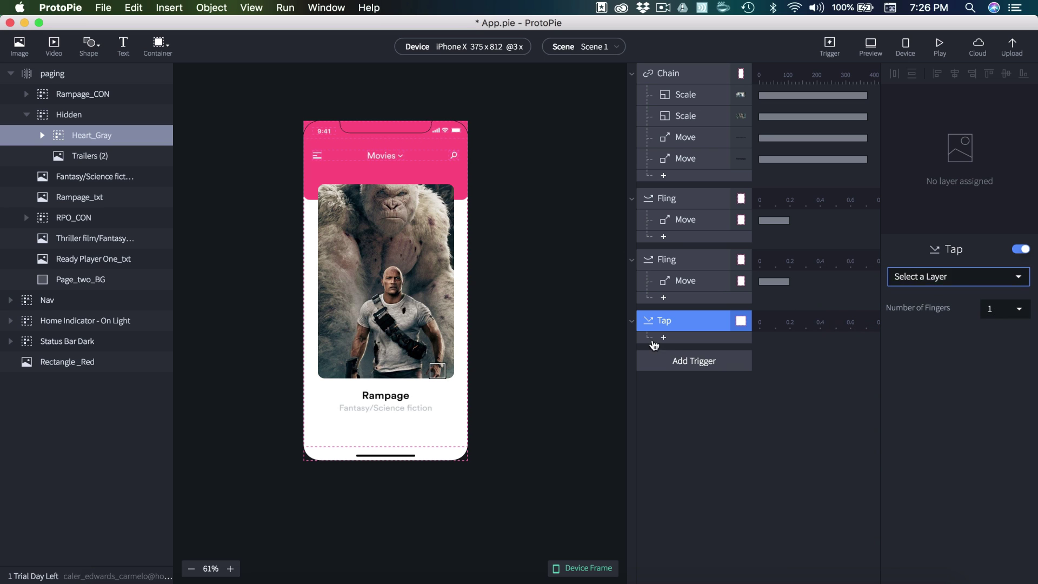
{"action": "left_click", "coordinate": [653, 341]}
{"action": "left_click", "coordinate": [672, 430]}
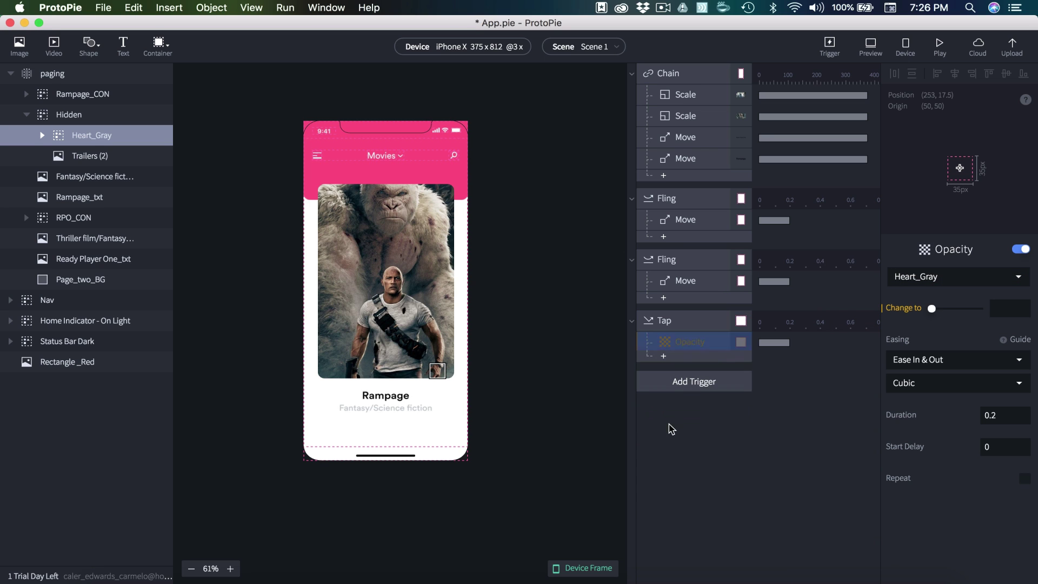
{"action": "left_click_drag", "start_coordinate": [932, 311], "coordinate": [907, 317]}
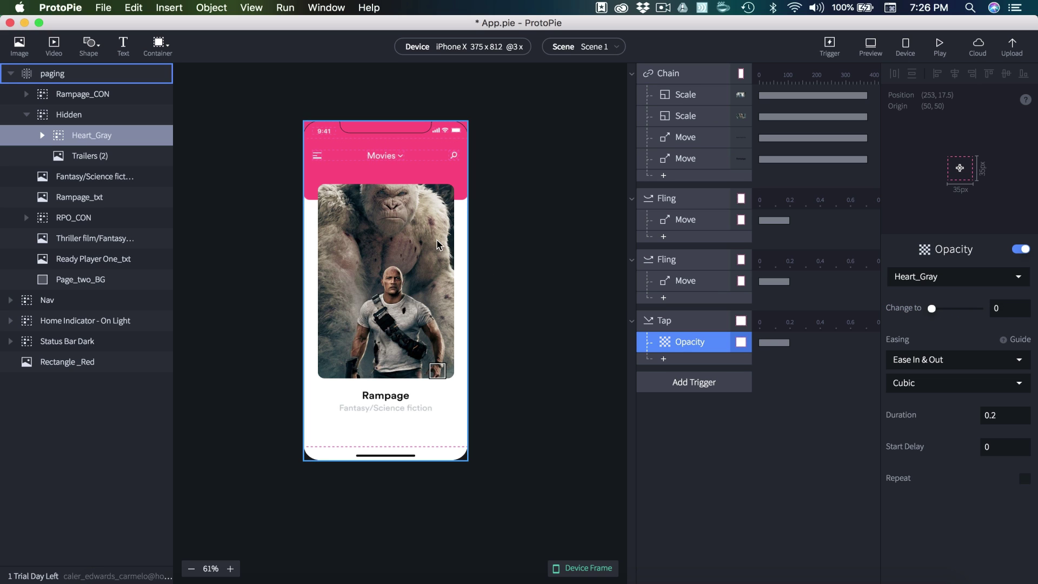
{"action": "left_click", "coordinate": [606, 47]}
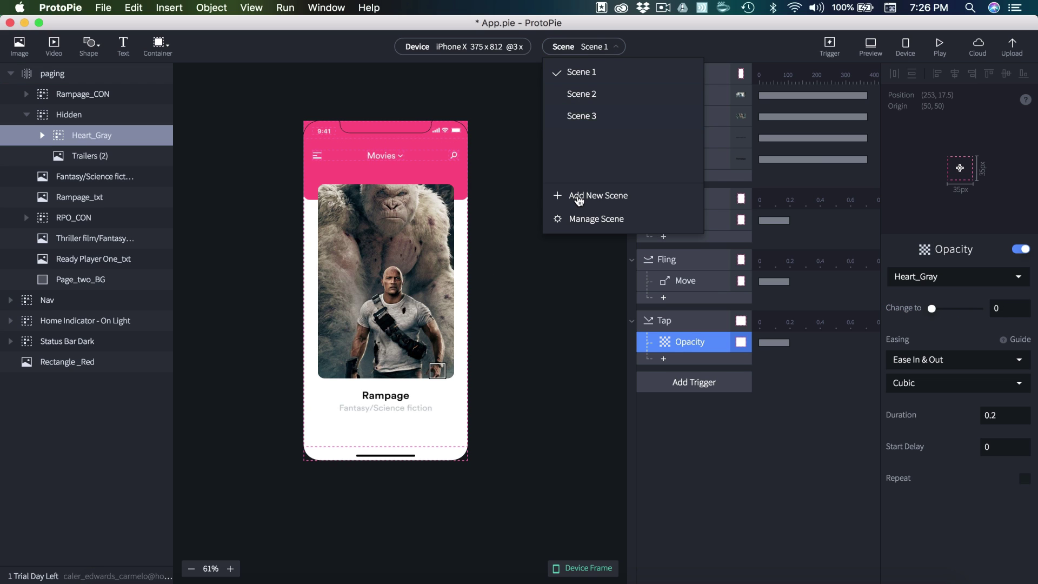
Add Scene 4 and import the Heart artboard from Design_01.xd into it.
{"action": "left_click", "coordinate": [578, 196]}
{"action": "left_click", "coordinate": [114, 7]}
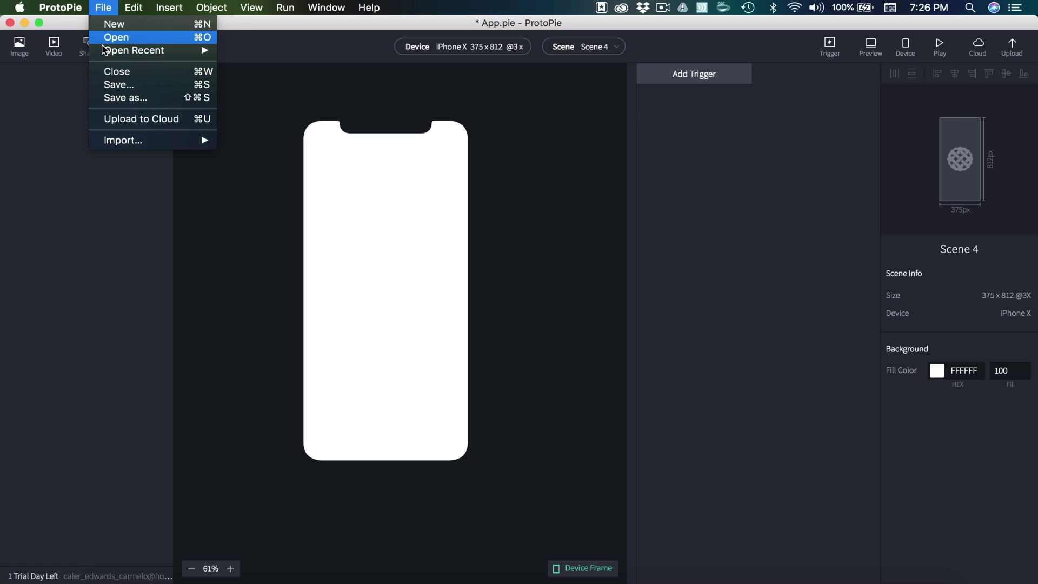
{"action": "mouse_move", "coordinate": [134, 140]}
{"action": "left_click", "coordinate": [269, 142]}
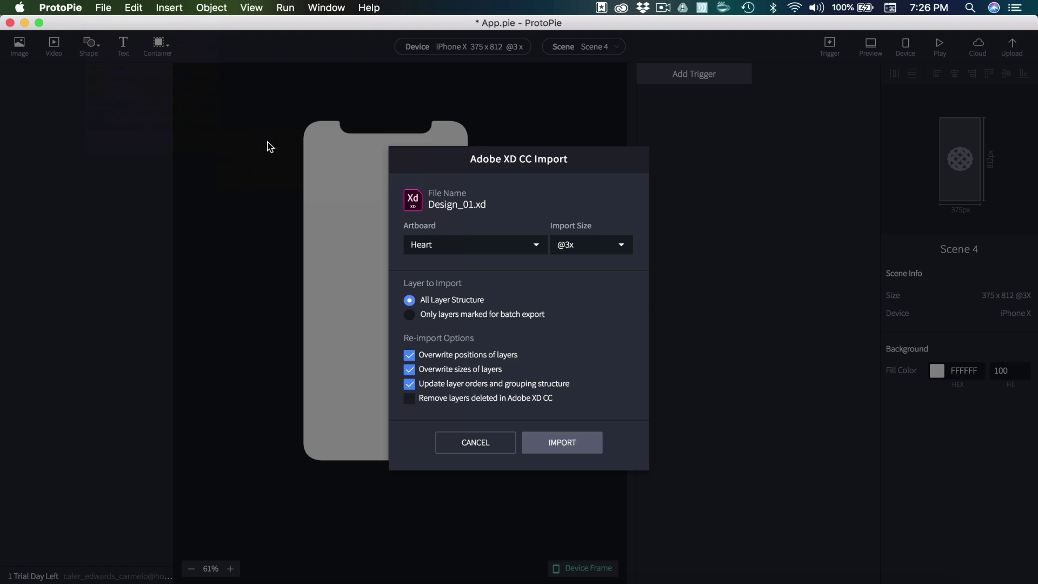
{"action": "left_click", "coordinate": [465, 245]}
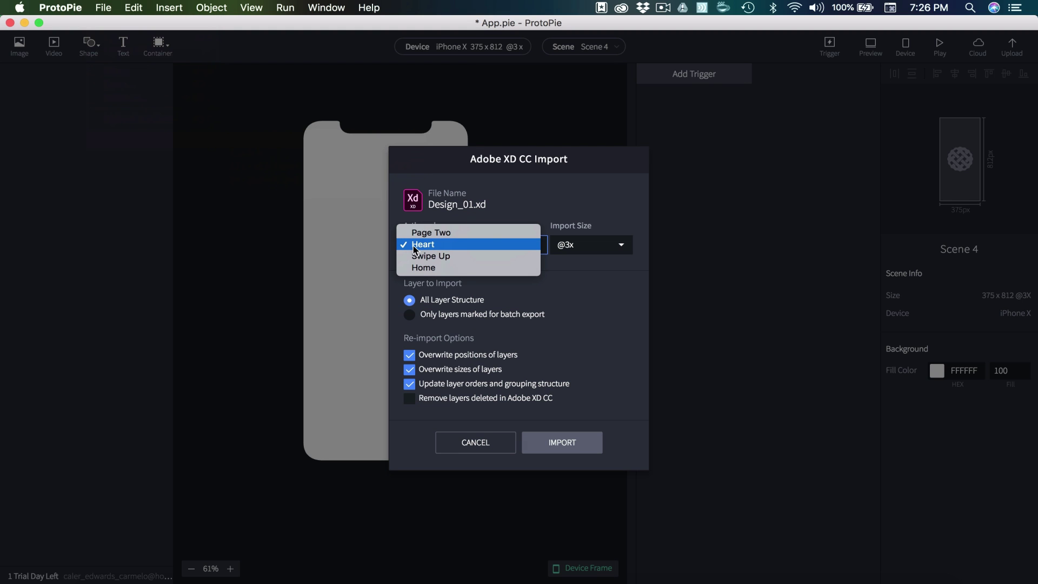
{"action": "left_click", "coordinate": [433, 269]}
{"action": "left_click", "coordinate": [546, 441]}
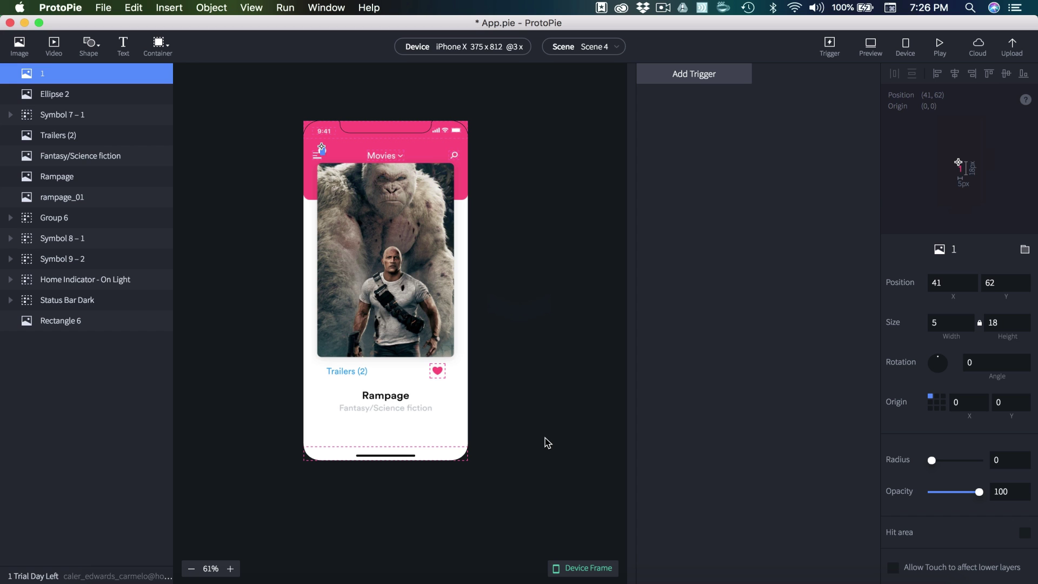
Select the imported heart symbol and return to Scene 1.
{"action": "left_click", "coordinate": [440, 371]}
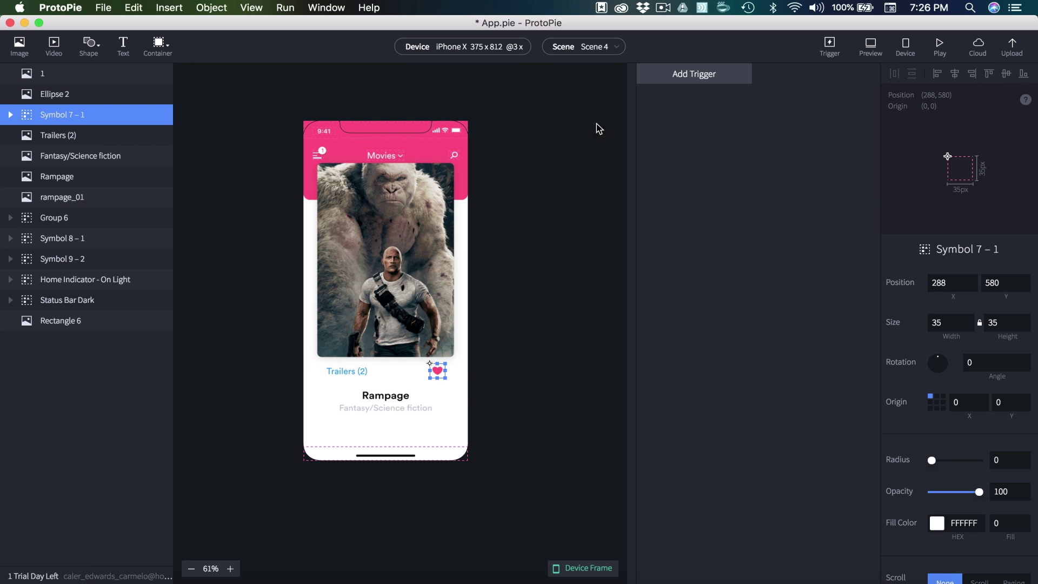
{"action": "left_click", "coordinate": [586, 47]}
{"action": "left_click", "coordinate": [570, 72]}
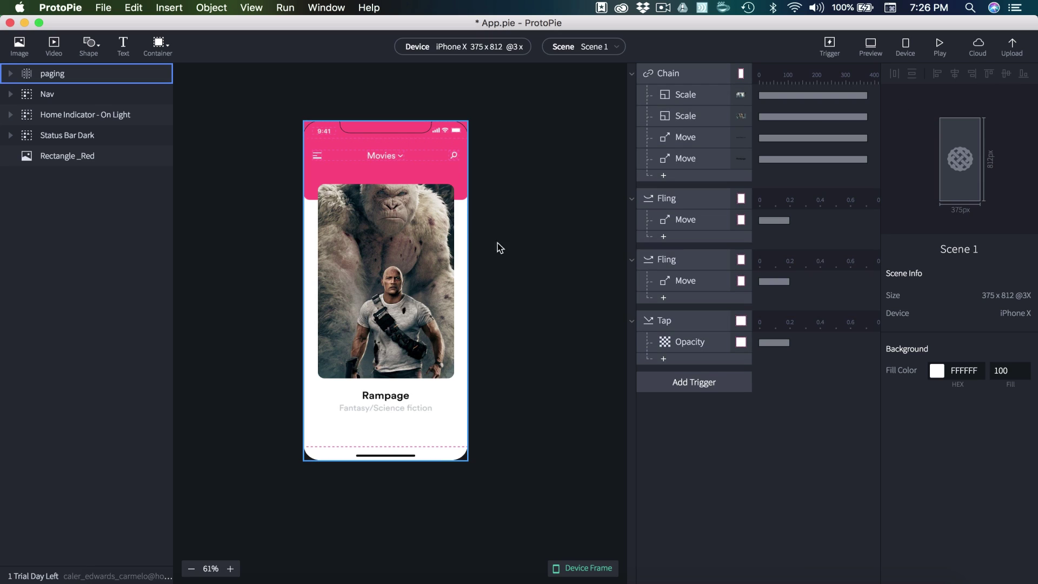
Paste the heart into Scene 1 and rename it Heart_Color.
{"action": "key", "text": "super+v"}
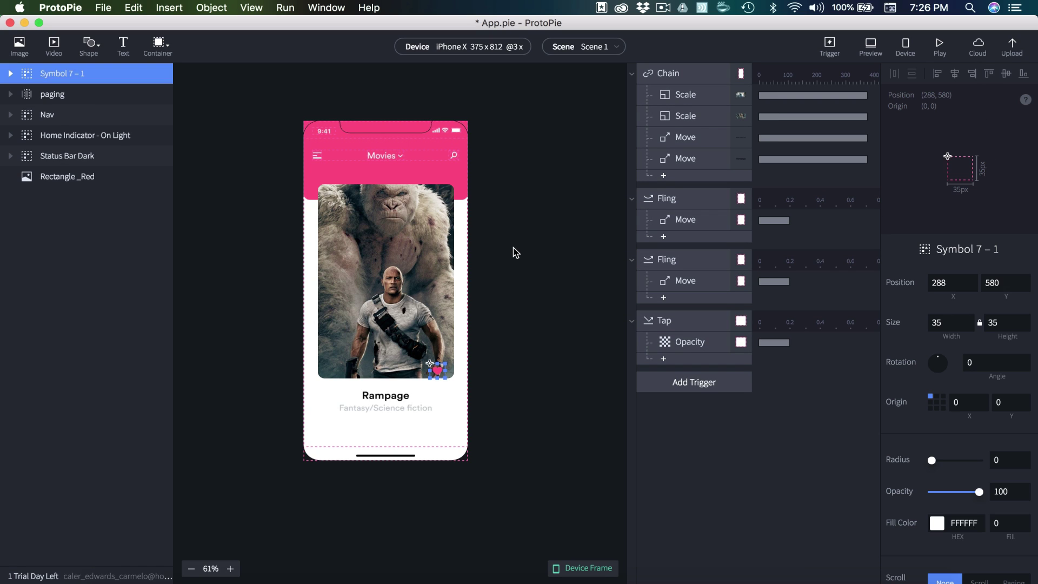
{"action": "double_click", "coordinate": [60, 72]}
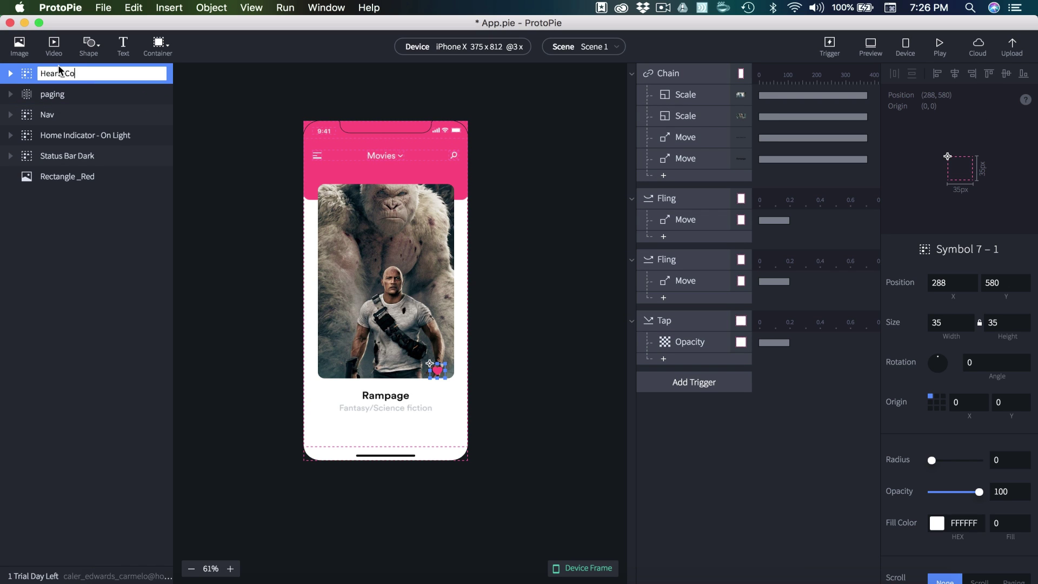
{"action": "key", "text": "Return"}
Move Heart_Color into Hidden above Heart_Gray and set its opacity to 0.
{"action": "left_click", "coordinate": [10, 96]}
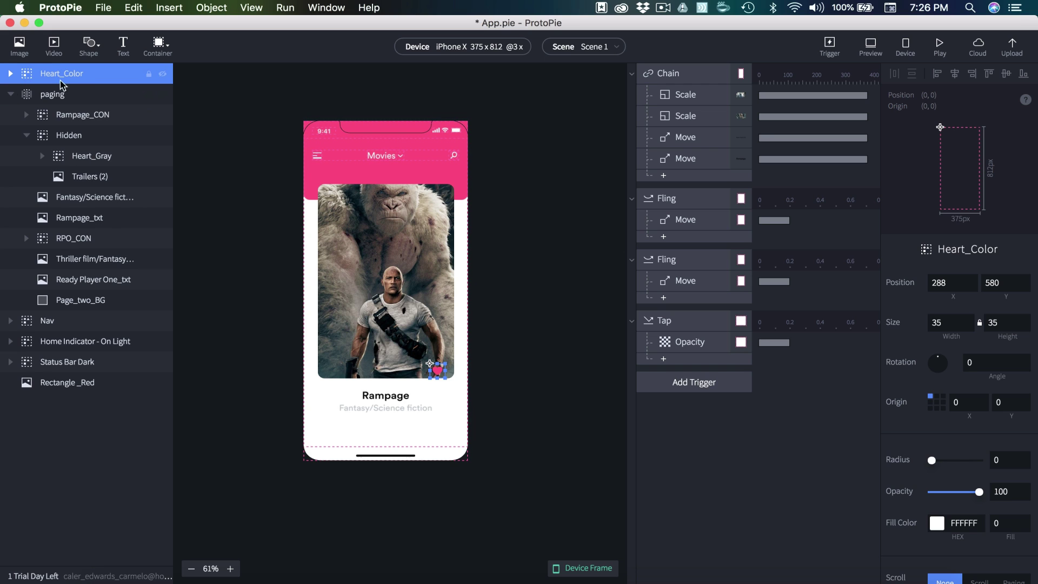
{"action": "left_click_drag", "start_coordinate": [75, 76], "coordinate": [90, 153]}
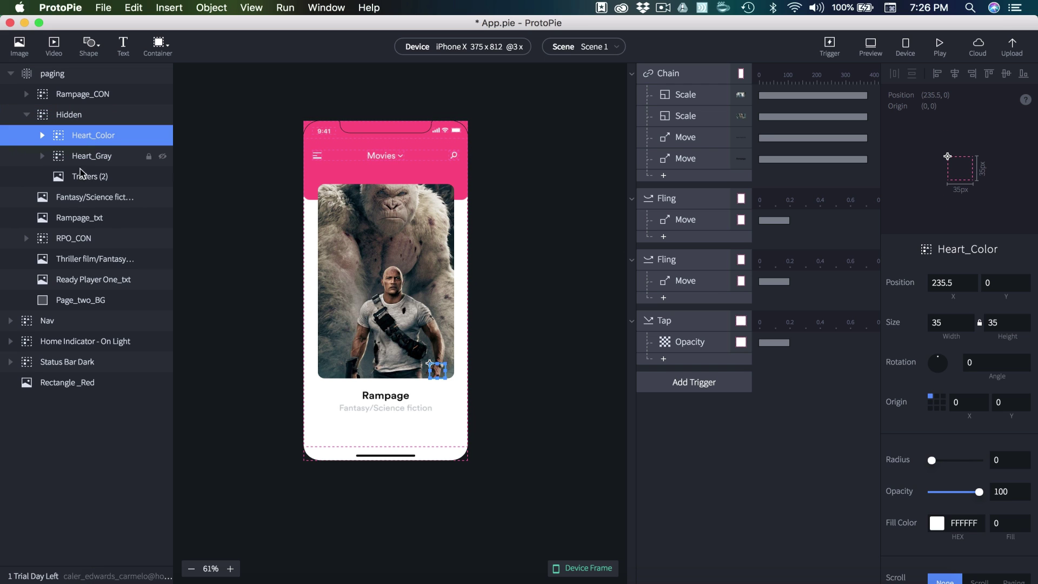
{"action": "left_click", "coordinate": [11, 75]}
{"action": "left_click", "coordinate": [11, 74]}
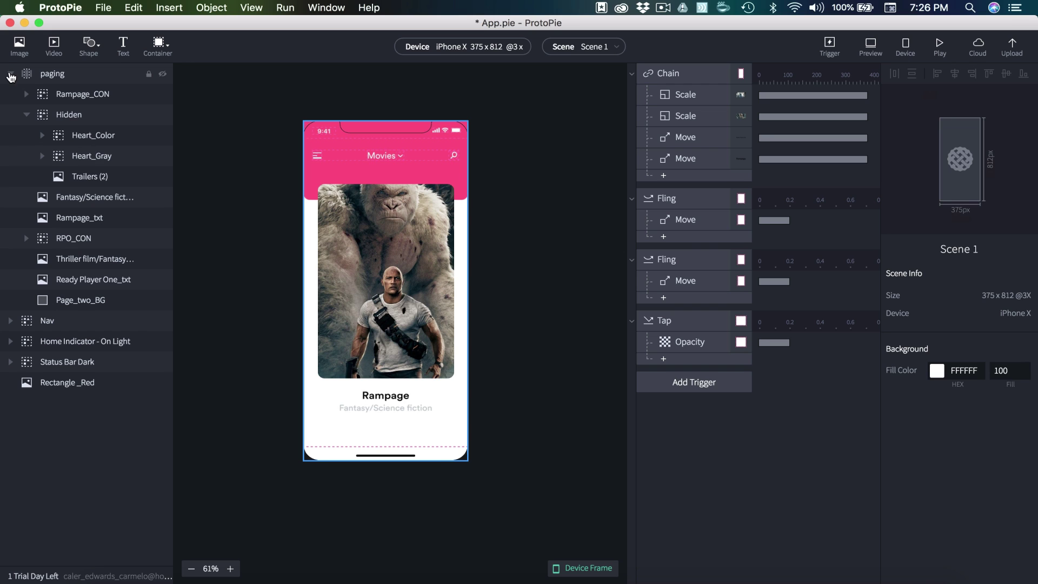
{"action": "left_click", "coordinate": [91, 142]}
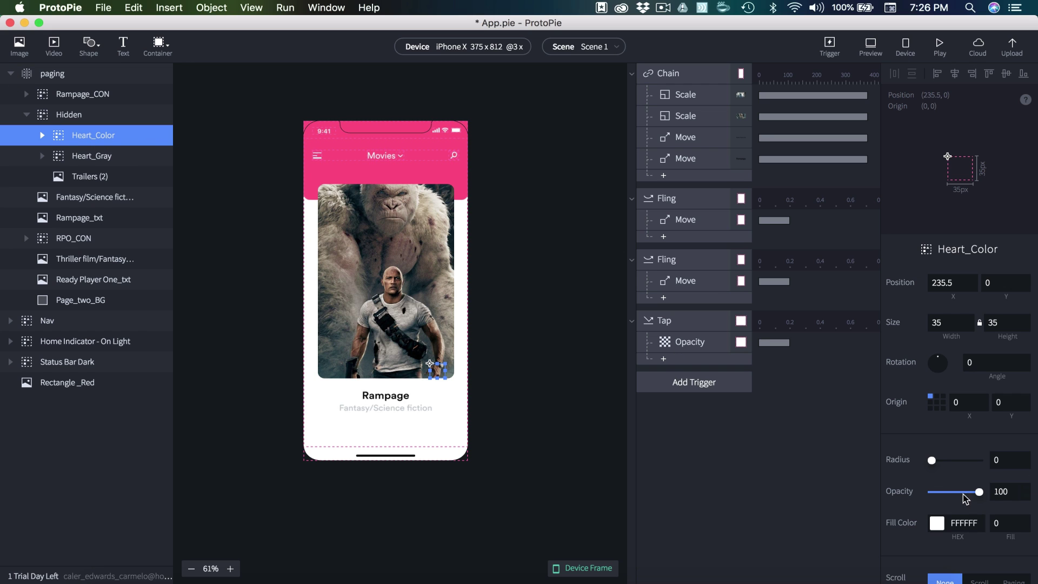
{"action": "left_click_drag", "start_coordinate": [978, 493], "coordinate": [923, 493]}
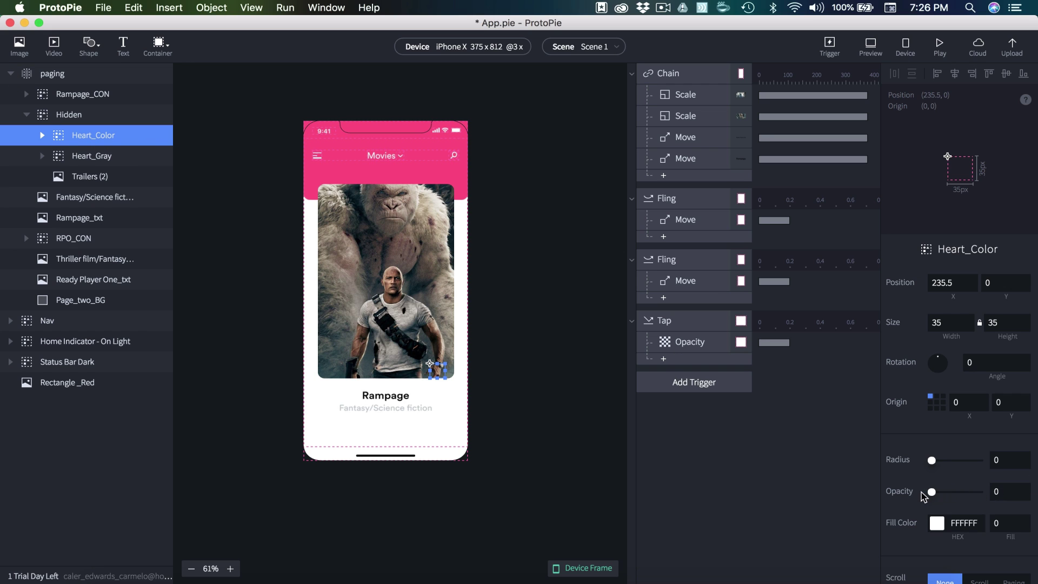
{"action": "left_click", "coordinate": [696, 422]}
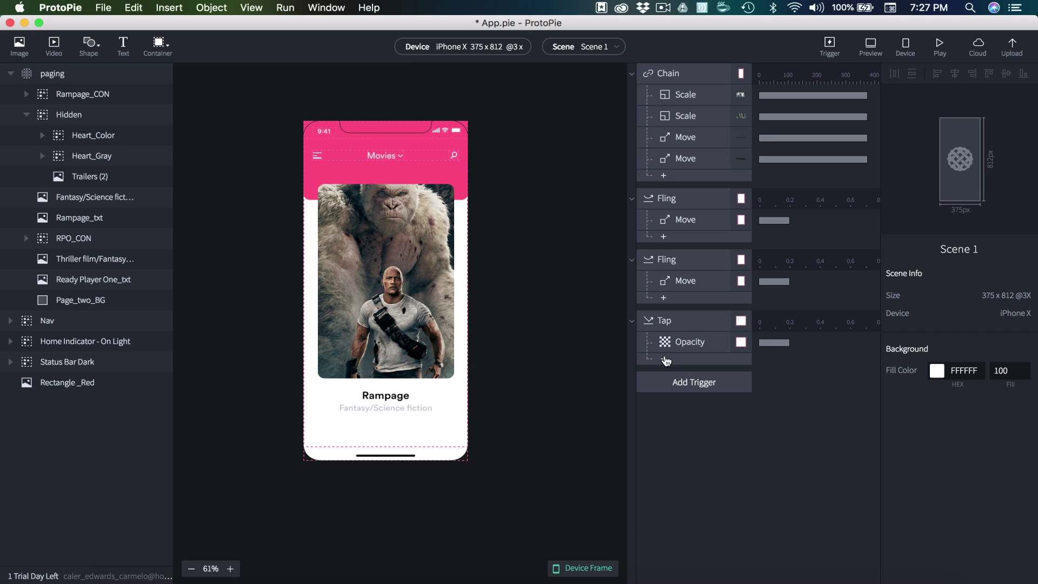
Add a second Opacity response to the Tap trigger, targeting the Heart_Color layer.
{"action": "left_click", "coordinate": [665, 359]}
{"action": "left_click", "coordinate": [676, 452]}
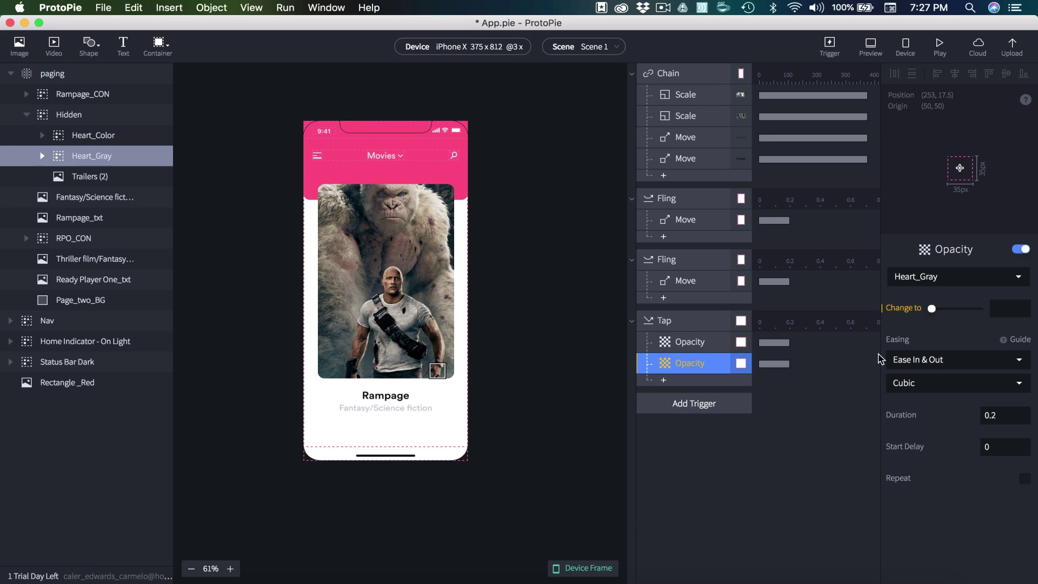
{"action": "left_click", "coordinate": [968, 289]}
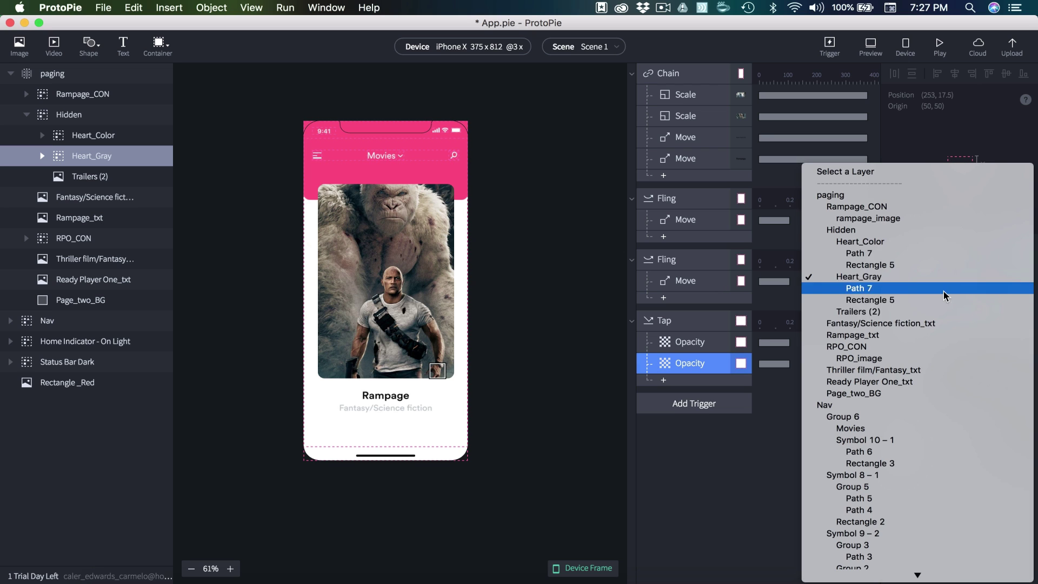
{"action": "left_click", "coordinate": [863, 243]}
{"action": "left_click", "coordinate": [577, 140]}
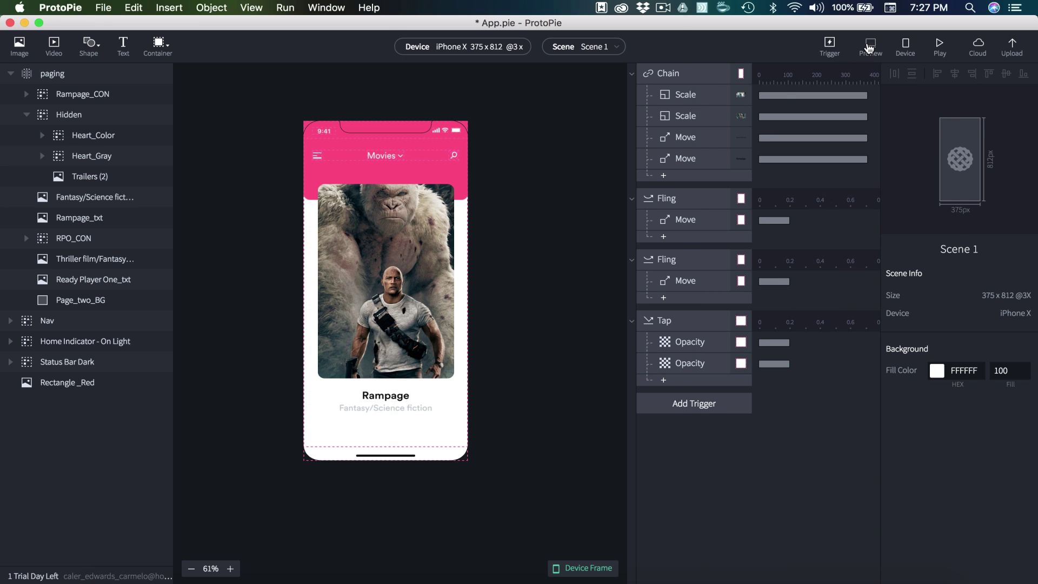
{"action": "left_click", "coordinate": [868, 48]}
In Preview, raise the Rampage card, tap the gray heart to turn it pink, then lower the card.
{"action": "left_click", "coordinate": [573, 401]}
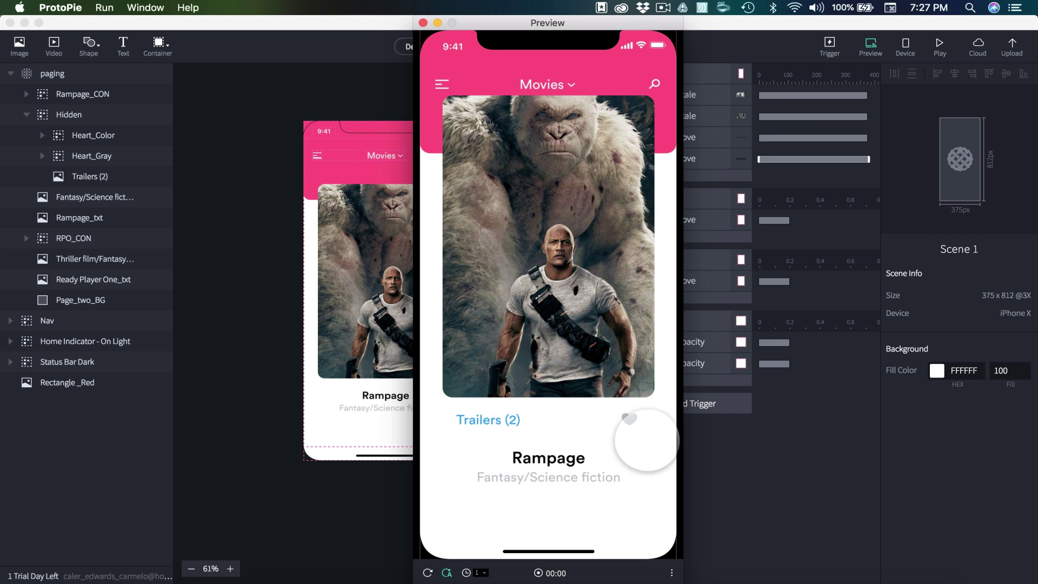
{"action": "left_click", "coordinate": [629, 419]}
{"action": "left_click", "coordinate": [589, 356]}
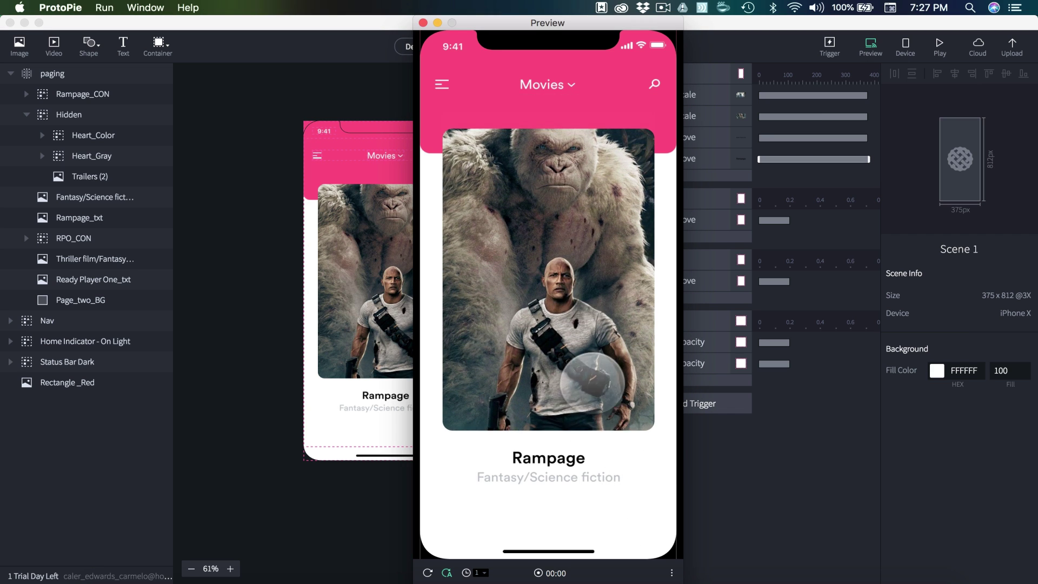
Swipe between the Ready Player One and Rampage cards, then raise Rampage to show Trailers (2).
{"action": "left_click_drag", "start_coordinate": [617, 384], "coordinate": [565, 273]}
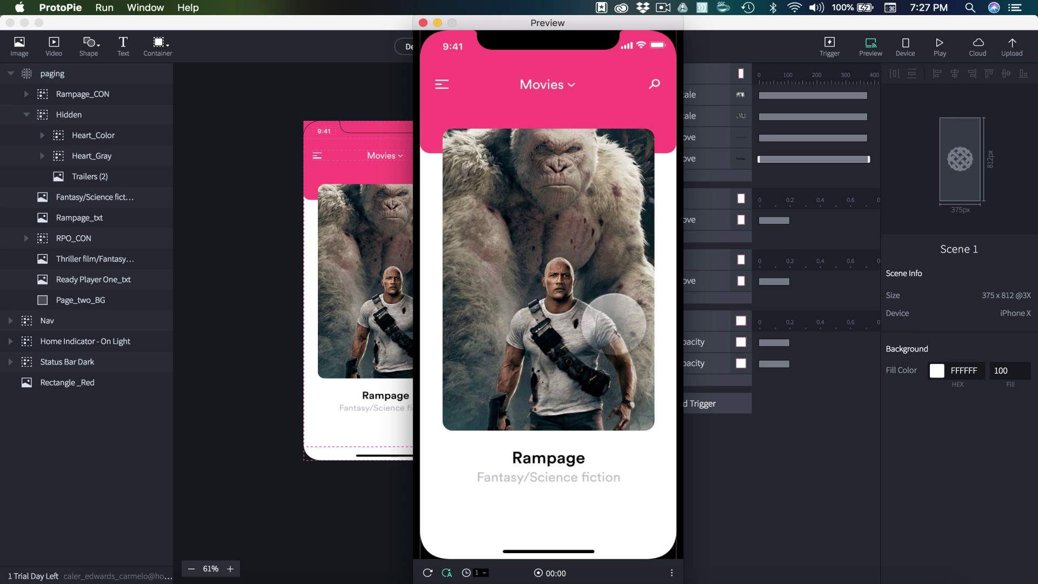
{"action": "left_click_drag", "start_coordinate": [615, 324], "coordinate": [590, 404]}
{"action": "left_click", "coordinate": [591, 405]}
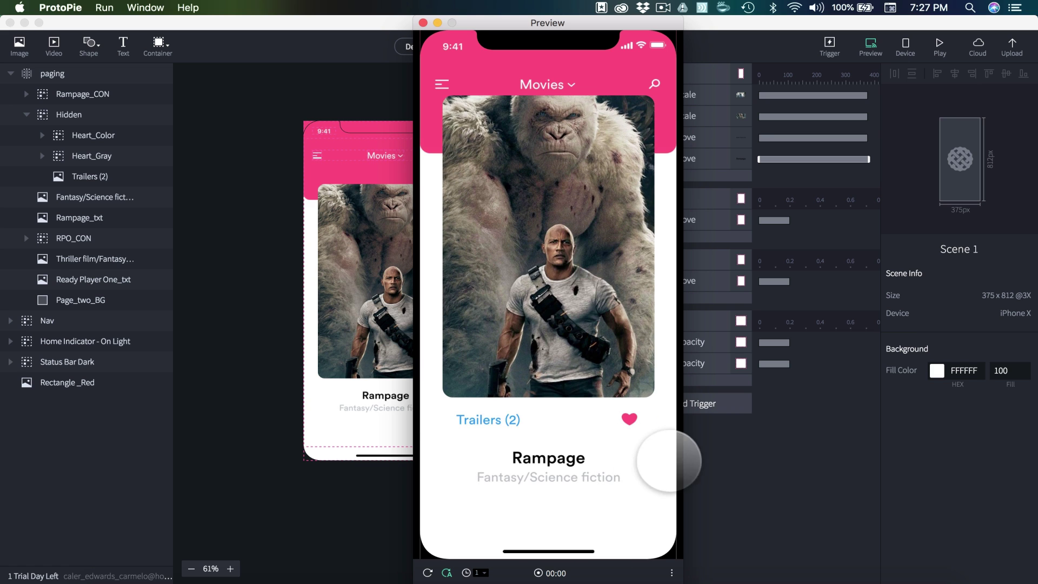
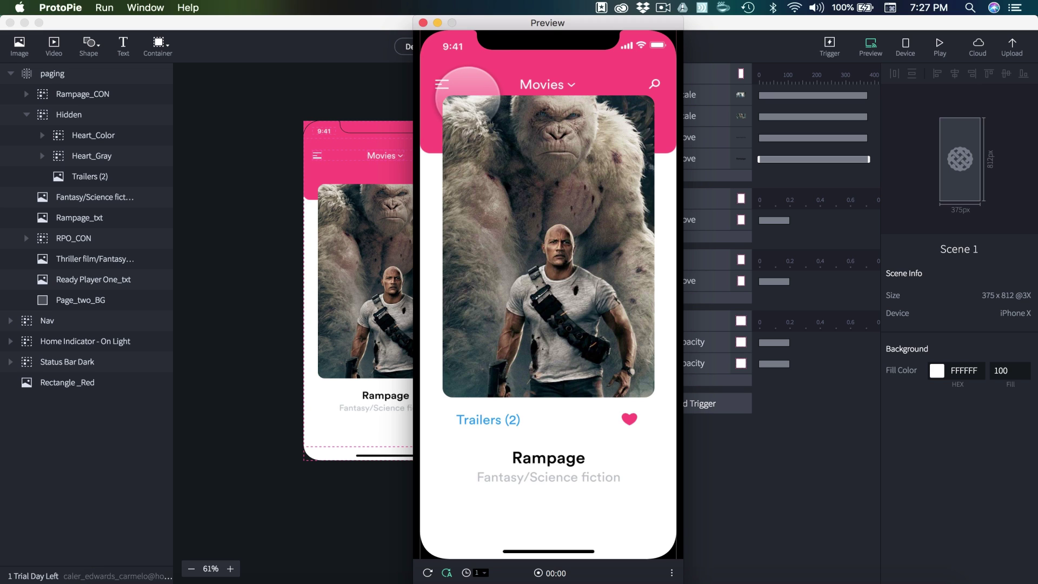
Slide the movie card back down, close the preview, and go to Scene 4.
{"action": "left_click", "coordinate": [500, 186]}
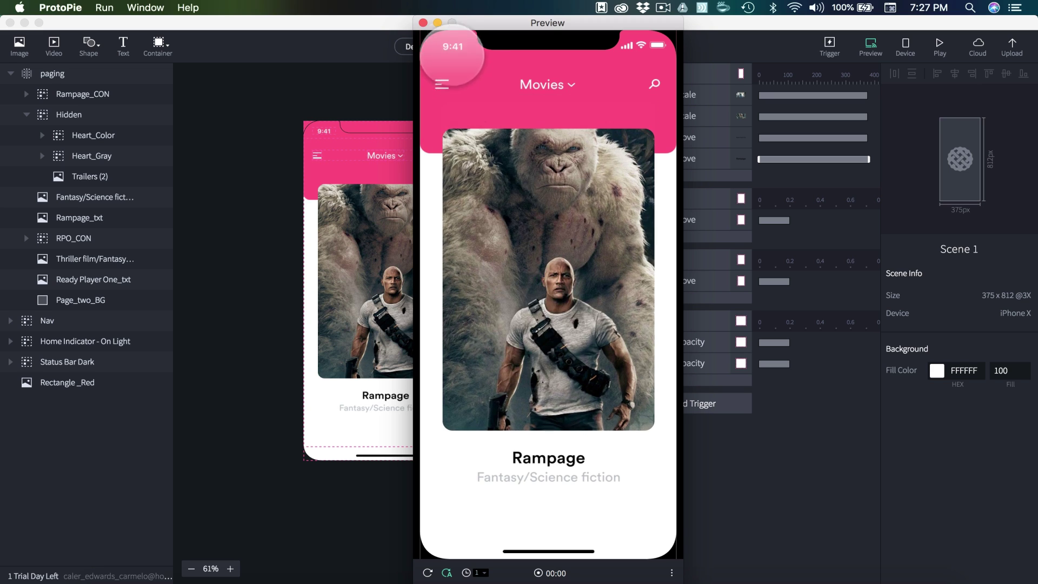
{"action": "left_click", "coordinate": [423, 23]}
{"action": "left_click", "coordinate": [593, 50]}
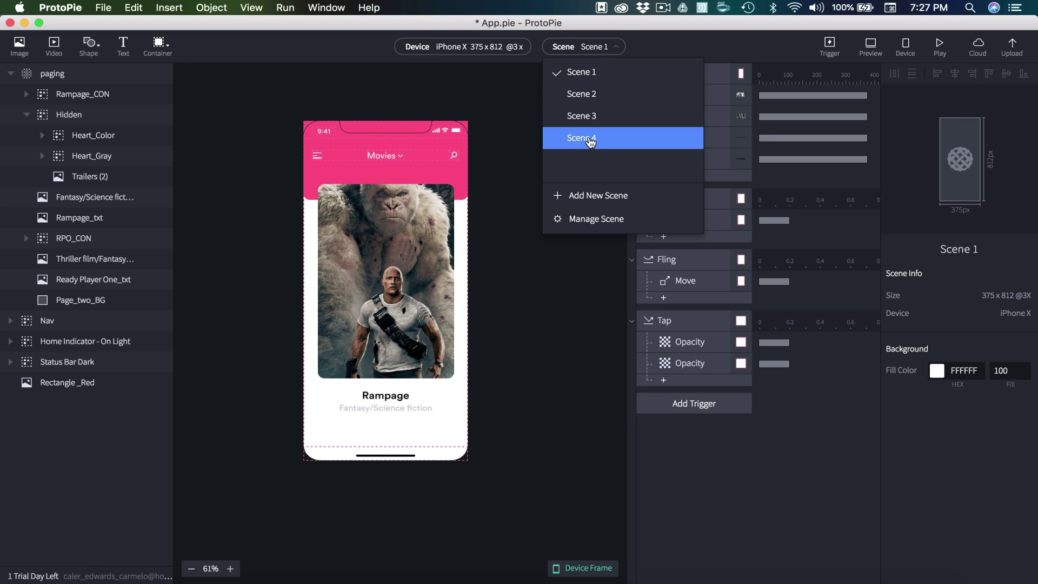
{"action": "left_click", "coordinate": [591, 139]}
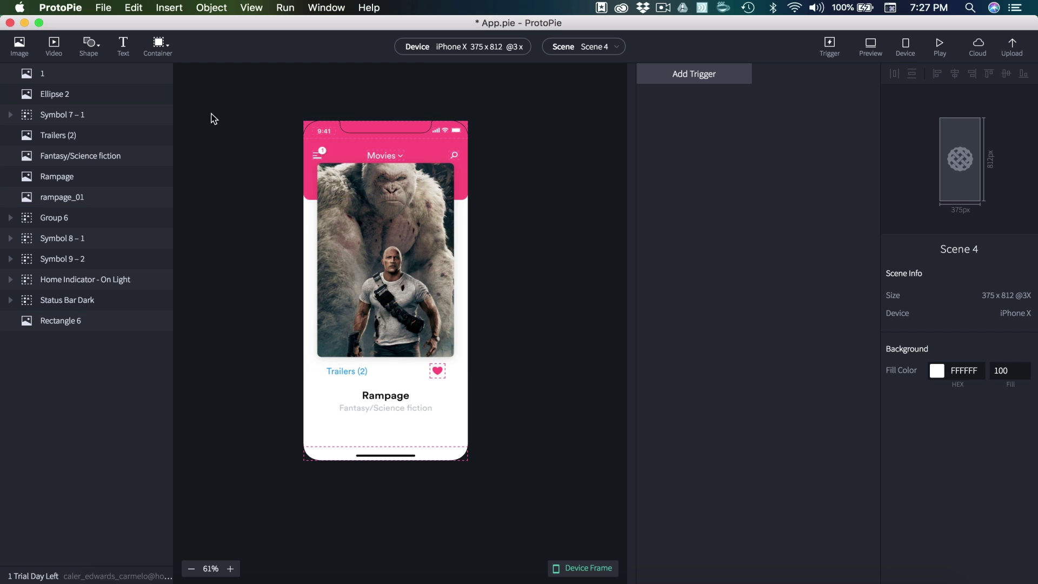
Group layer 1 and Ellipse 2 into a container named Notif.
{"action": "left_click", "coordinate": [61, 97]}
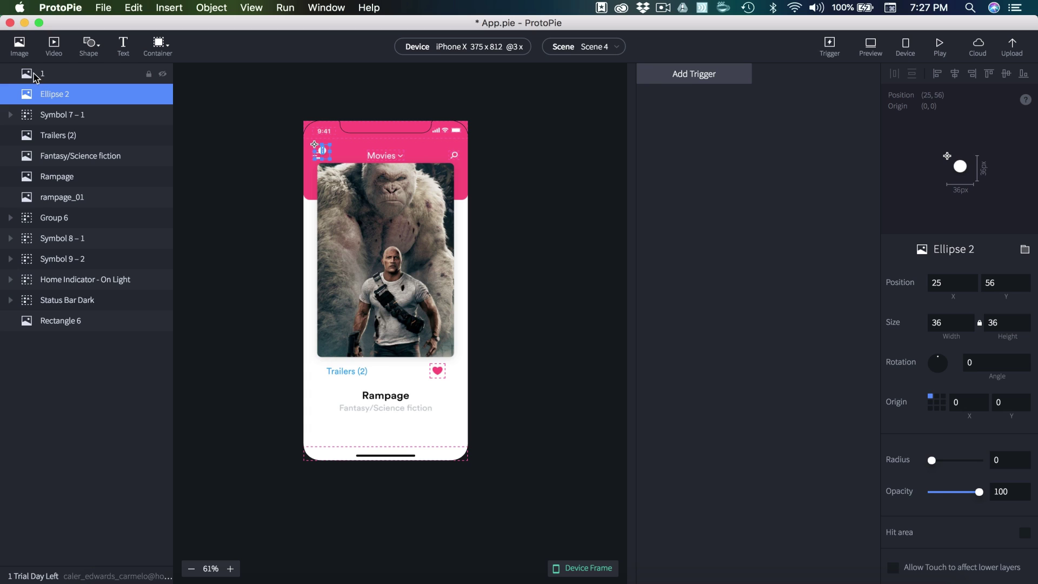
{"action": "left_click", "coordinate": [31, 75], "text": "shift"}
{"action": "key", "text": "super+g"}
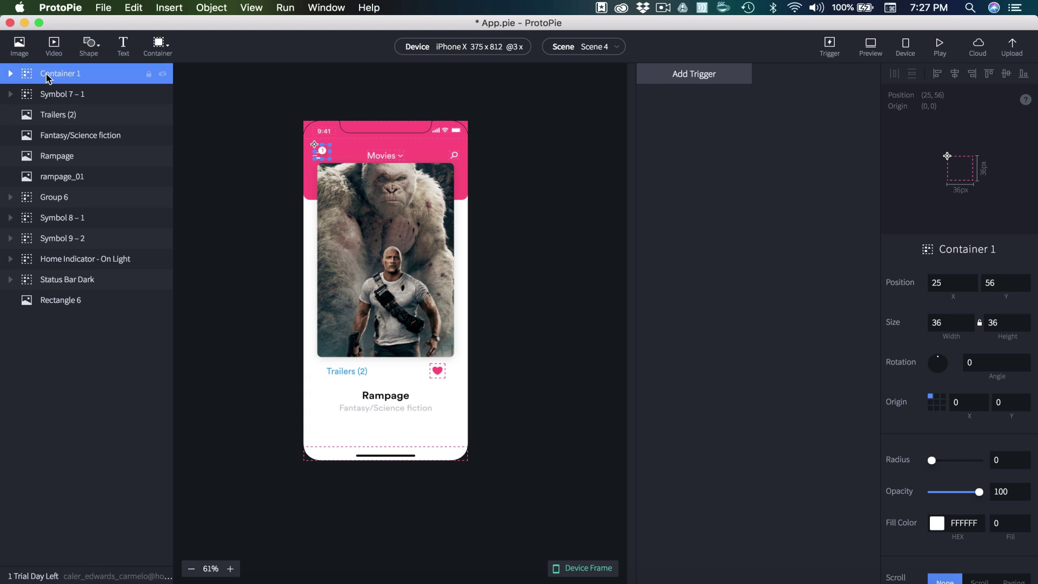
{"action": "double_click", "coordinate": [46, 73]}
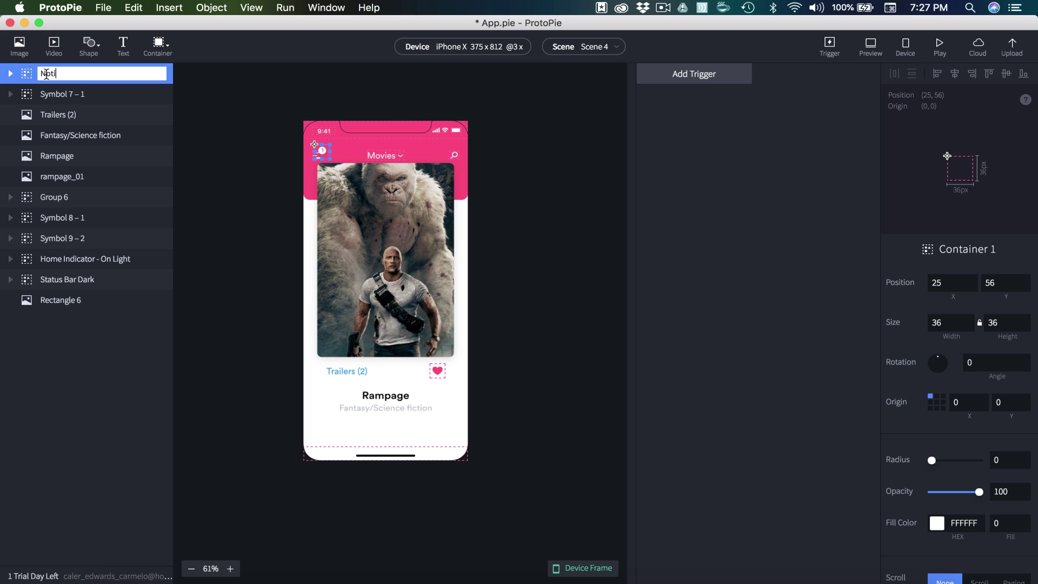
{"action": "key", "text": "Return"}
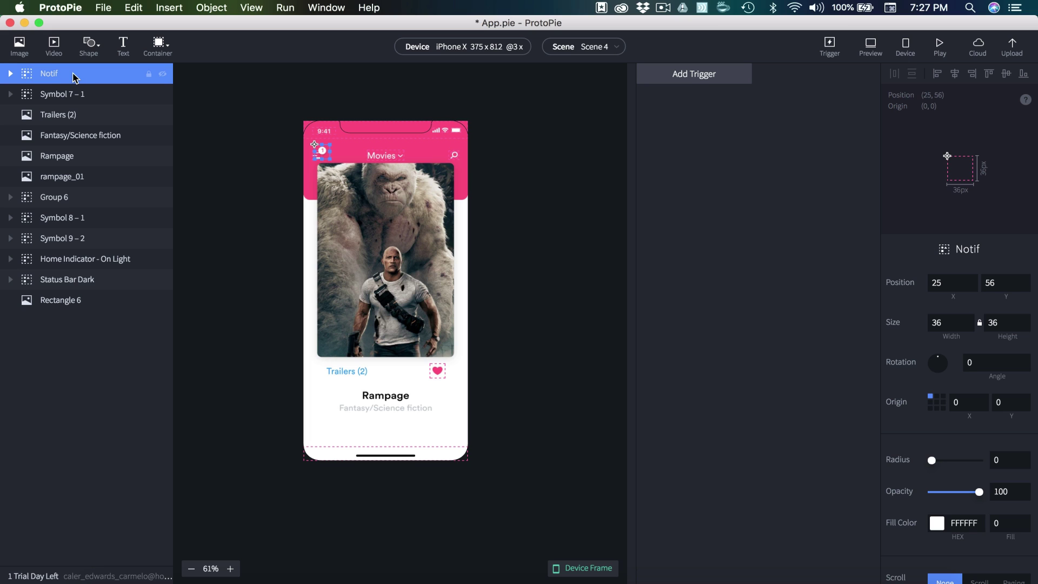
Paste the Notif container into Scene 1.
{"action": "left_click", "coordinate": [598, 48]}
{"action": "left_click", "coordinate": [578, 74]}
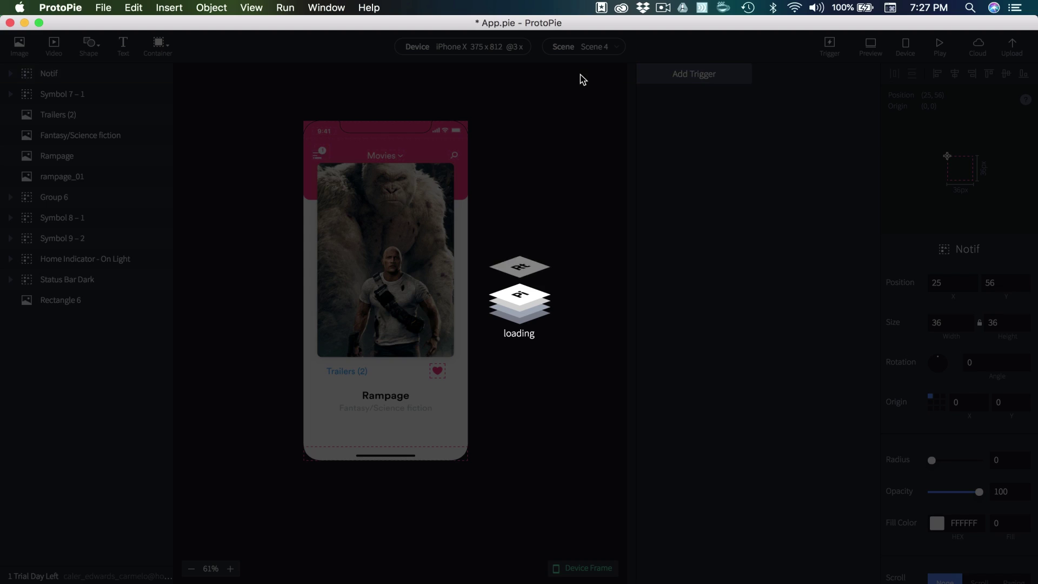
{"action": "key", "text": "cmd+v"}
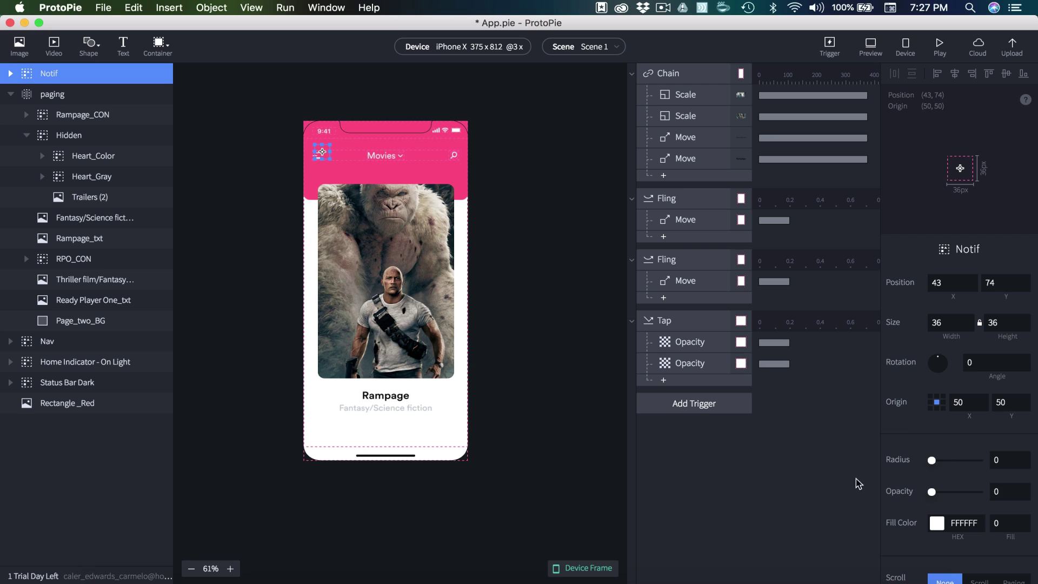
Add an Opacity response to the Tap trigger changing Notif to 100.
{"action": "left_click", "coordinate": [718, 463]}
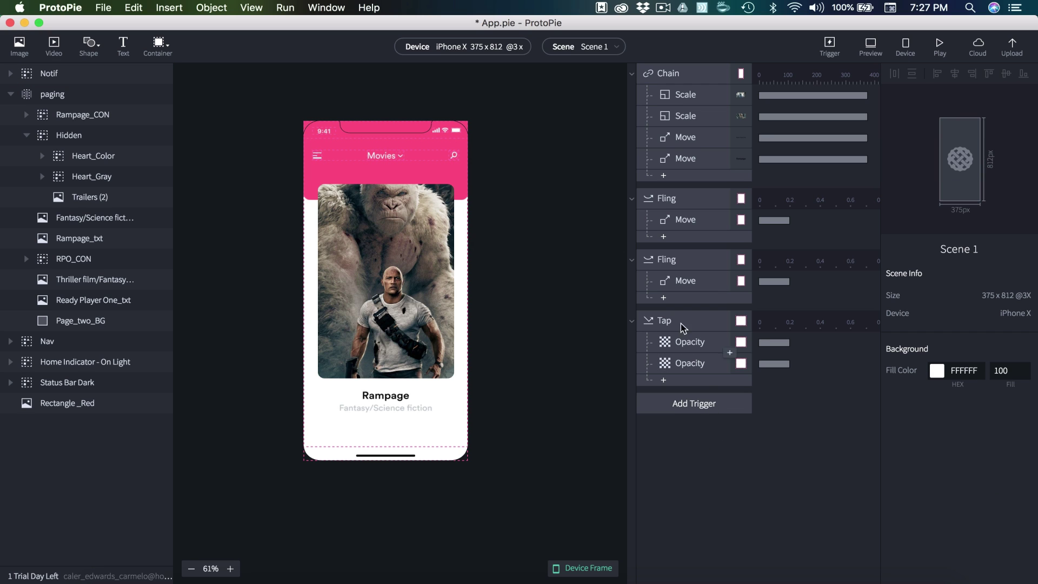
{"action": "left_click", "coordinate": [664, 381]}
{"action": "left_click", "coordinate": [694, 467]}
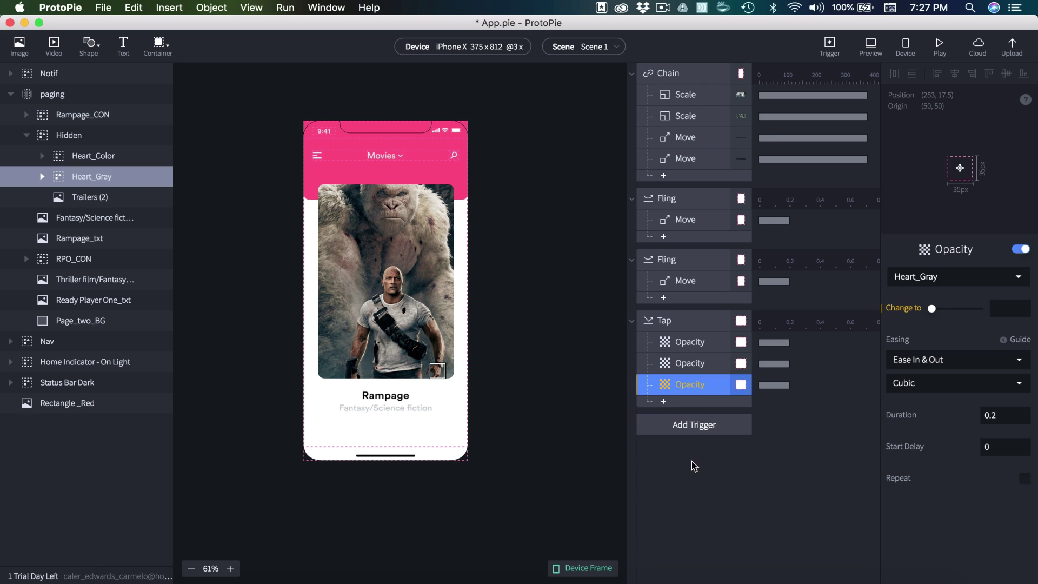
{"action": "left_click", "coordinate": [913, 276]}
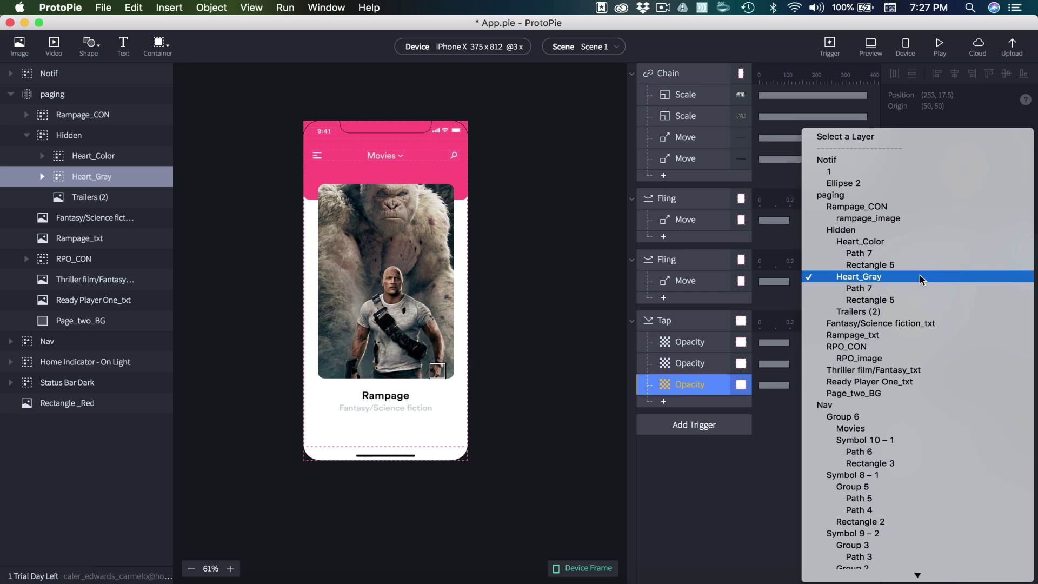
{"action": "left_click", "coordinate": [828, 160]}
{"action": "left_click_drag", "start_coordinate": [932, 311], "coordinate": [982, 312]}
{"action": "left_click", "coordinate": [622, 163]}
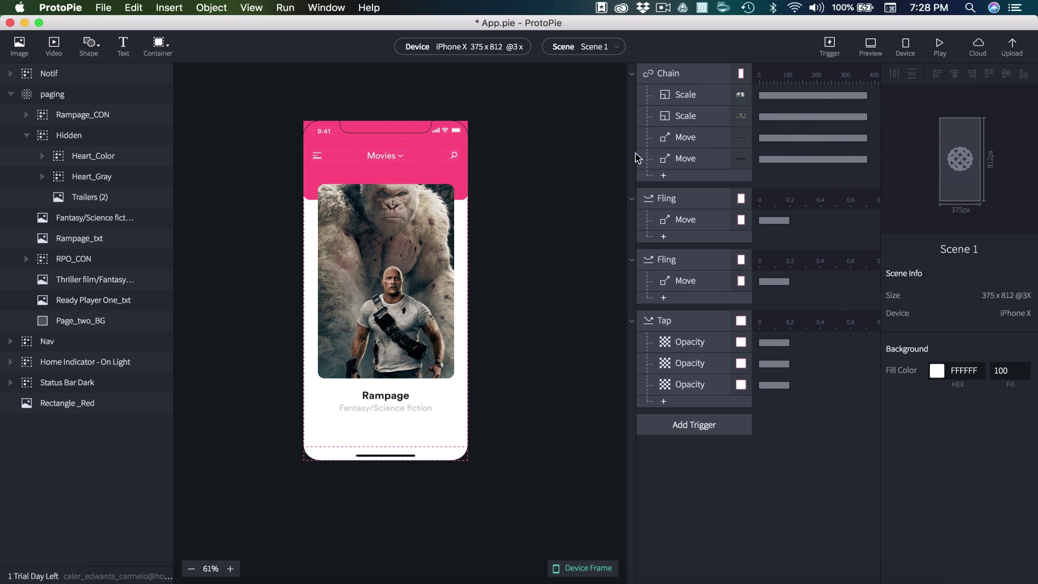
Preview the prototype, like the movie to check the Notif badge, then close it.
{"action": "left_click", "coordinate": [869, 47]}
{"action": "left_click", "coordinate": [559, 279]}
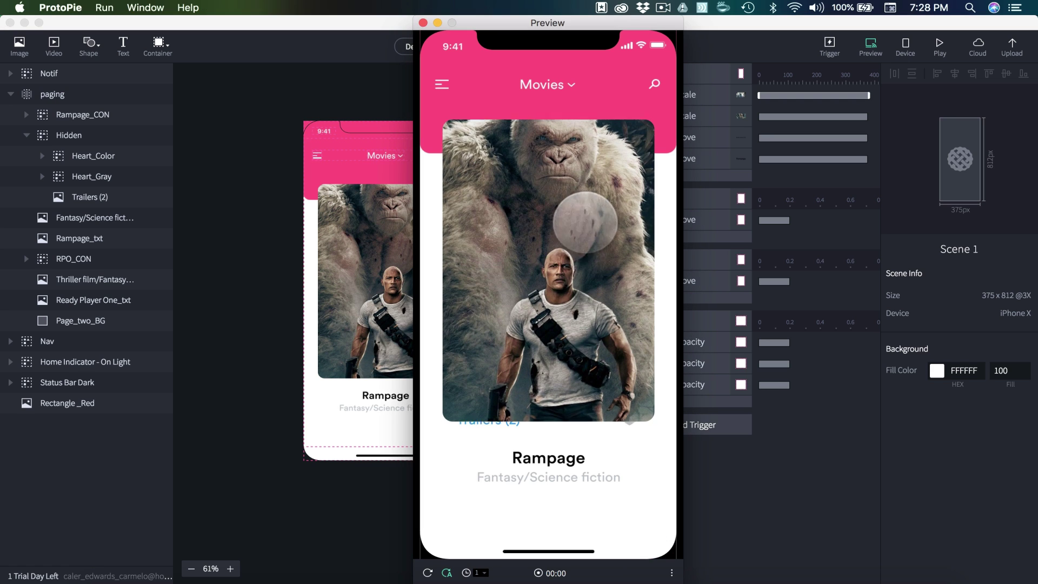
{"action": "left_click", "coordinate": [649, 433]}
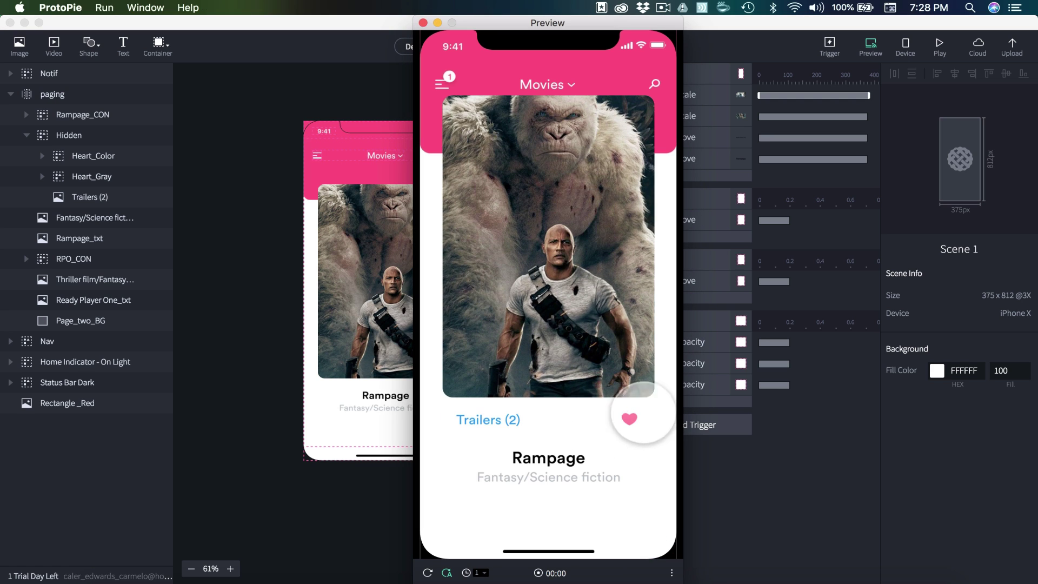
{"action": "left_click_drag", "start_coordinate": [587, 217], "coordinate": [609, 411]}
{"action": "left_click", "coordinate": [570, 288]}
{"action": "mouse_move", "coordinate": [570, 288]}
{"action": "left_mouse_down"}
{"action": "mouse_move", "coordinate": [487, 292]}
{"action": "mouse_move", "coordinate": [574, 291]}
{"action": "left_mouse_up"}
{"action": "left_click", "coordinate": [540, 281]}
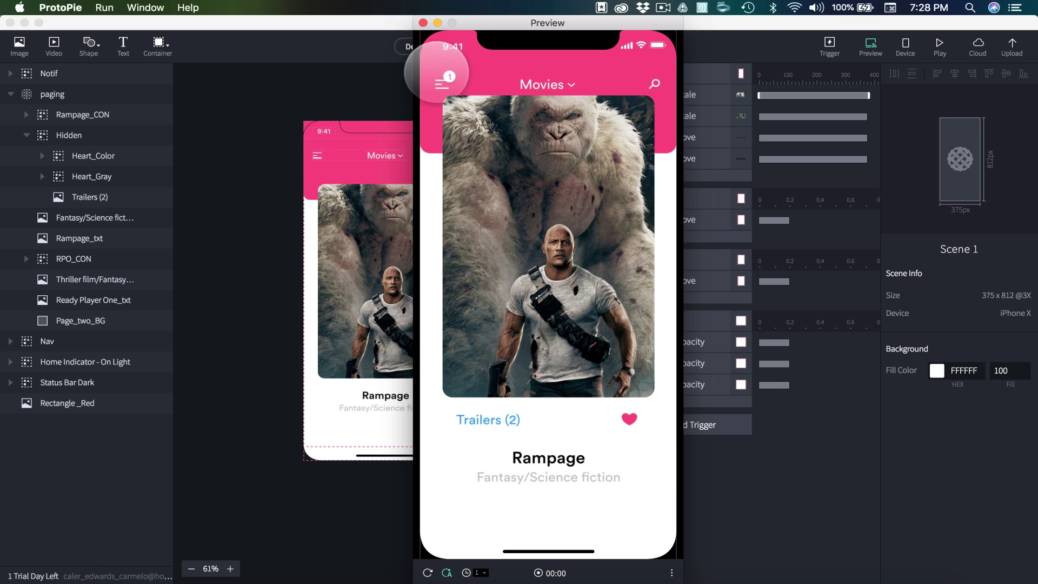
{"action": "left_click", "coordinate": [423, 22]}
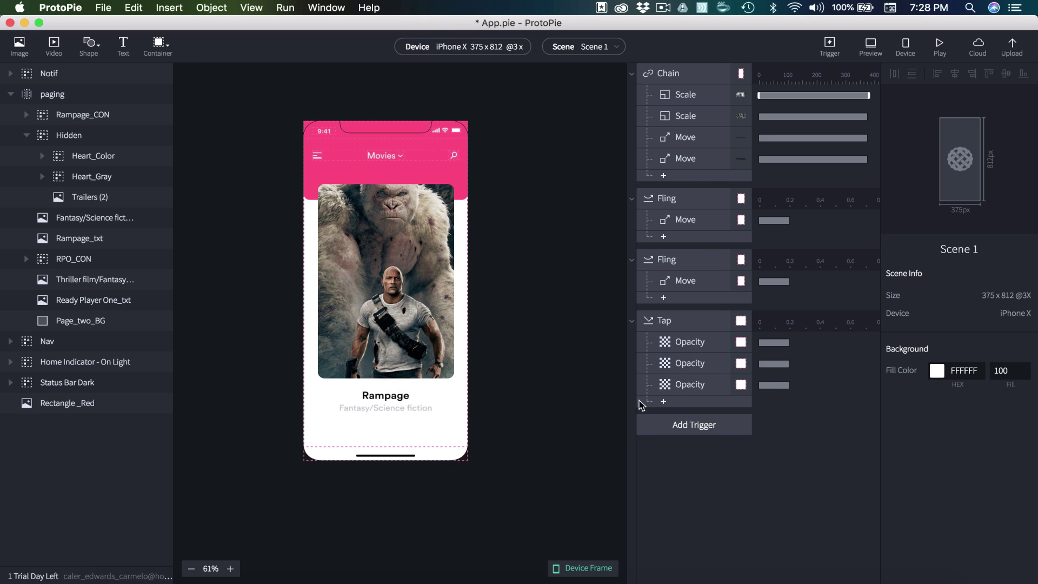
Add a second Tap trigger targeting Heart_Color.
{"action": "left_click", "coordinate": [694, 427]}
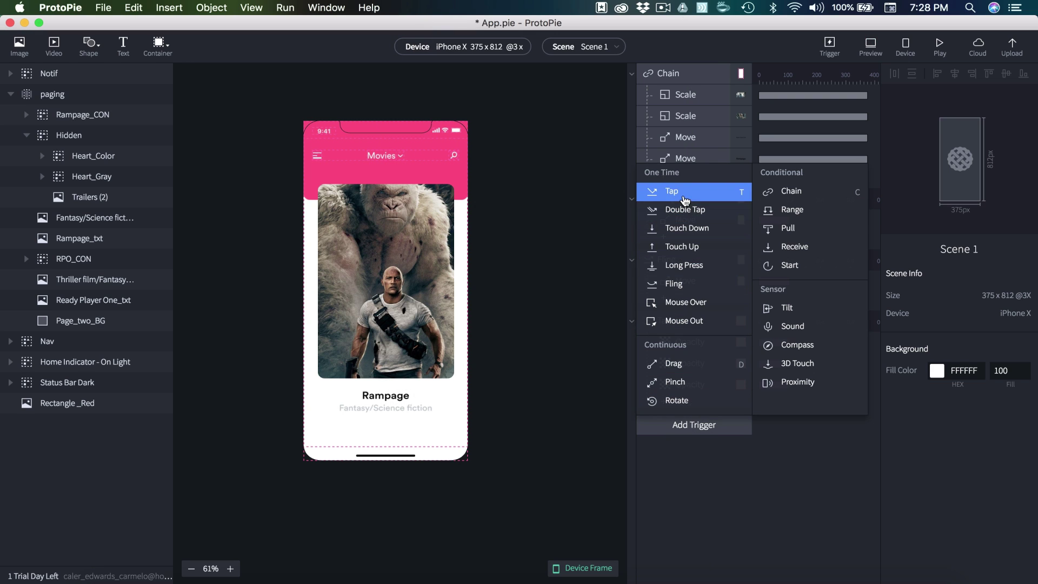
{"action": "left_click", "coordinate": [662, 185]}
{"action": "left_click", "coordinate": [946, 278]}
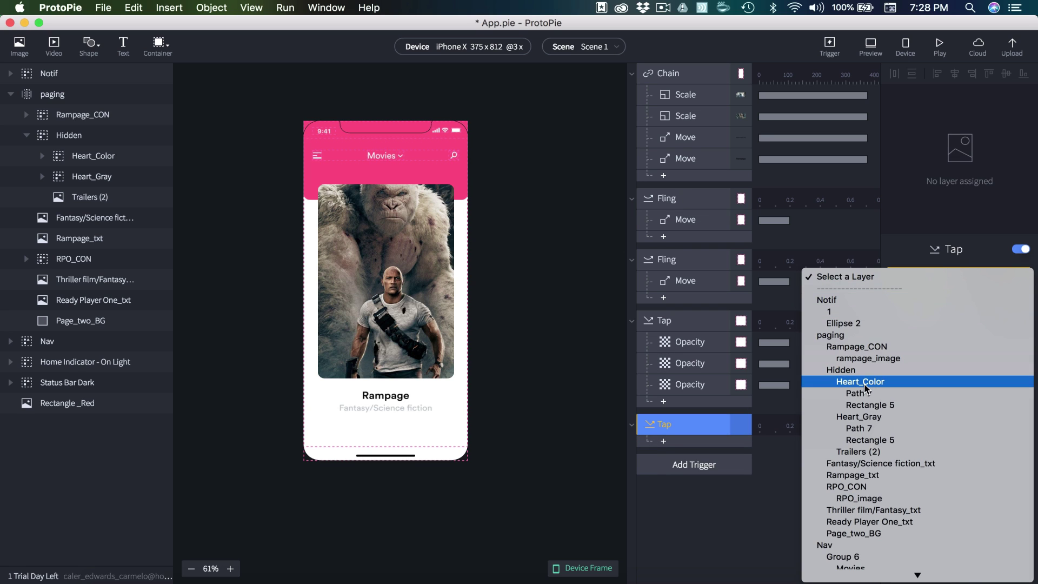
{"action": "key", "text": "Escape"}
Copy the first Tap's three Opacity responses into the second Tap trigger.
{"action": "scroll", "coordinate": [778, 420], "scroll_direction": "down", "scroll_amount": 2}
{"action": "left_click", "coordinate": [691, 325]}
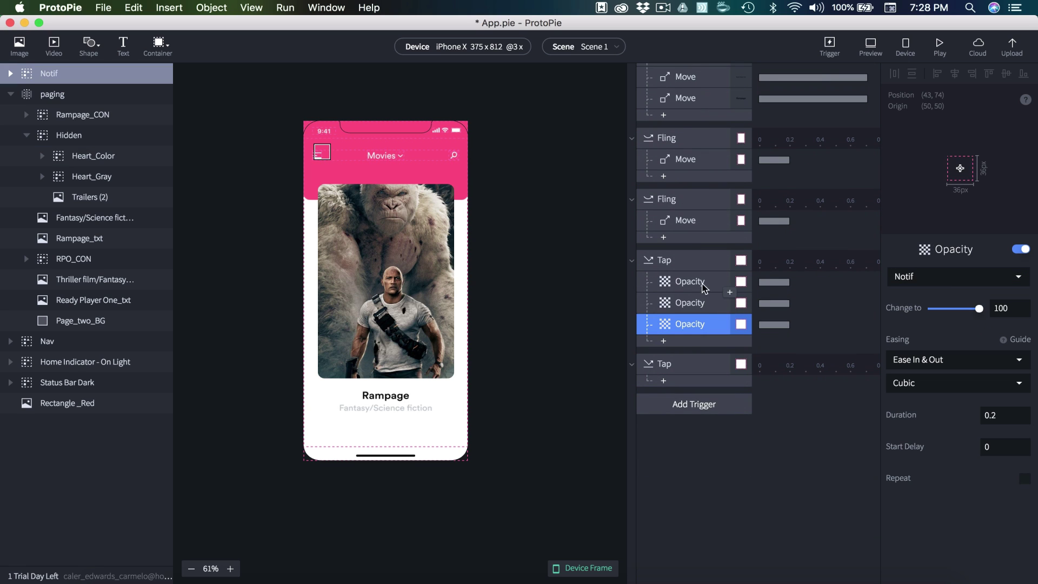
{"action": "left_click", "coordinate": [700, 282], "text": "shift"}
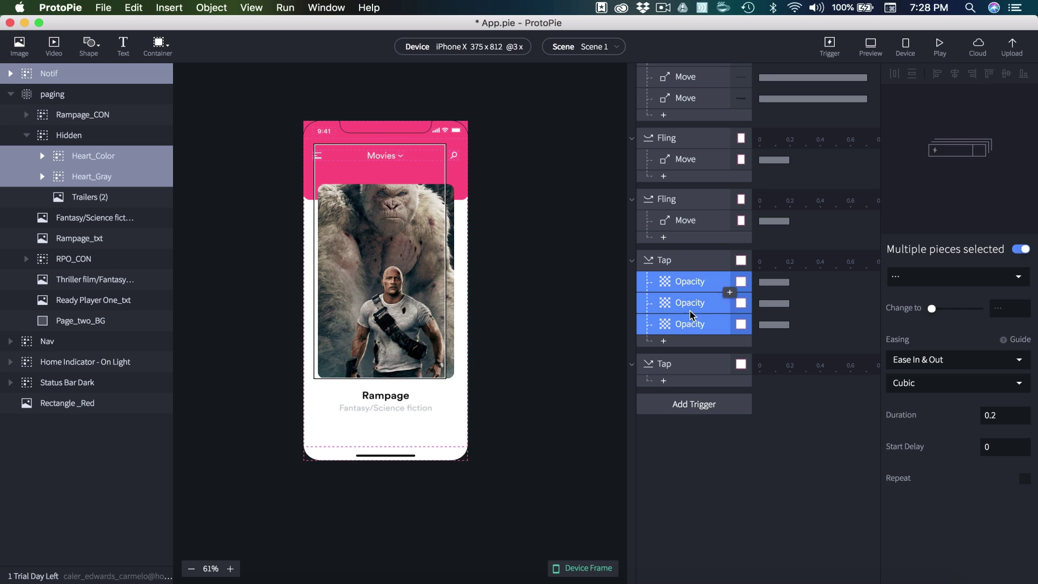
{"action": "left_click", "coordinate": [667, 367]}
{"action": "key", "text": "super+v"}
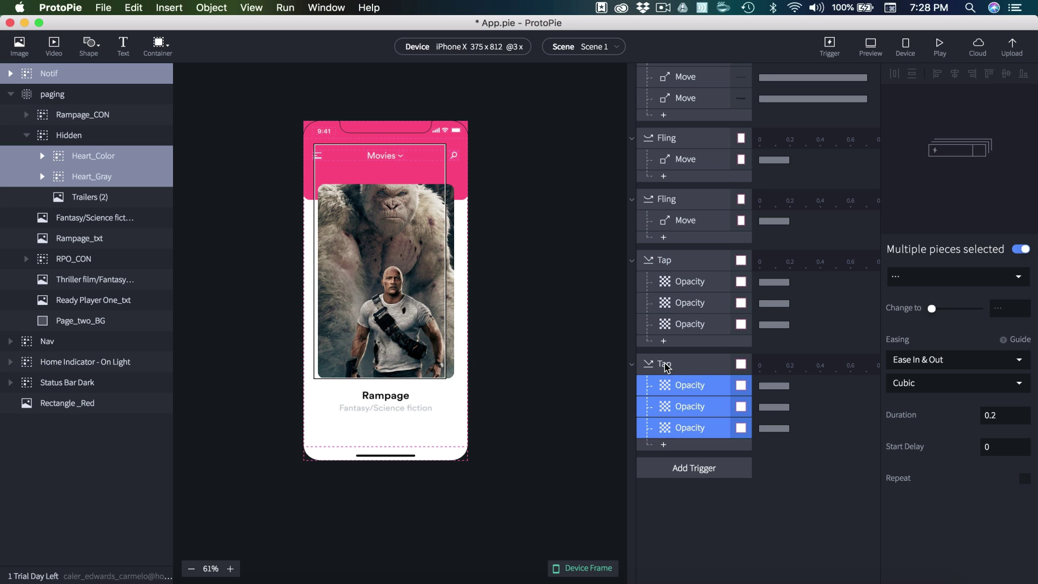
Review the pasted Heart_Gray, Heart_Color and Notif opacity responses.
{"action": "left_click", "coordinate": [778, 505]}
{"action": "left_click", "coordinate": [687, 387]}
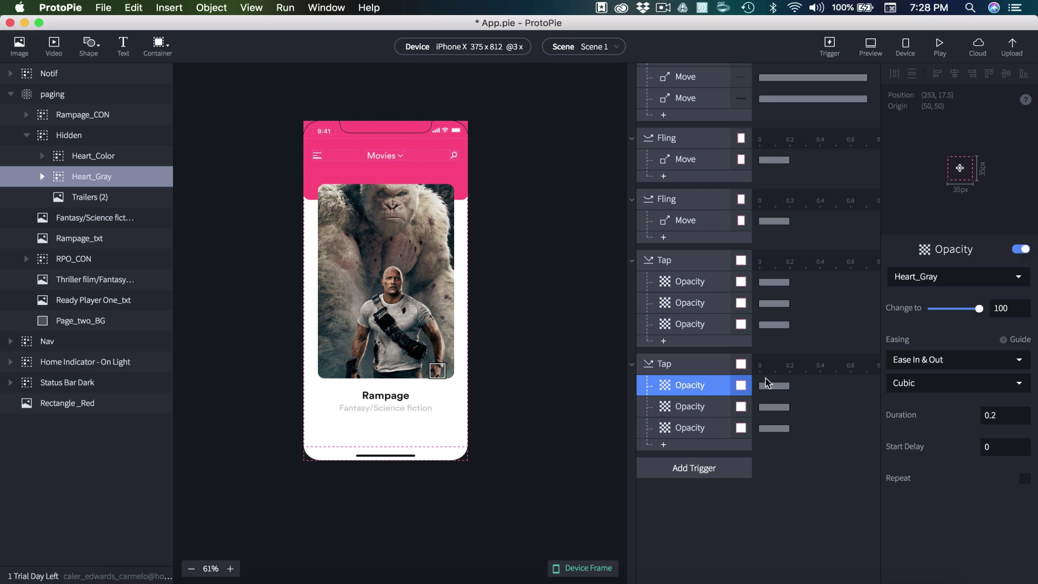
{"action": "left_click", "coordinate": [691, 409]}
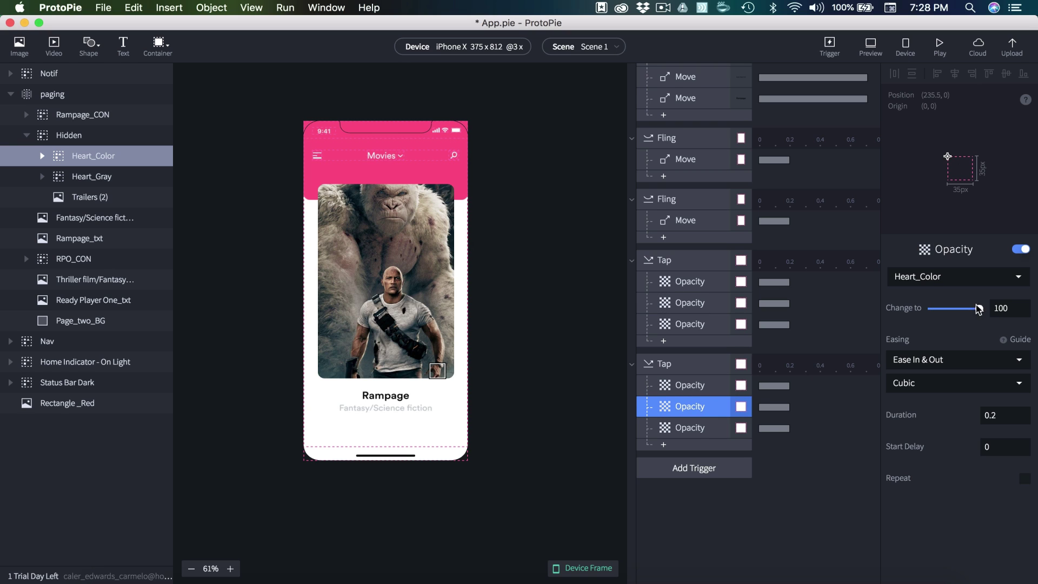
{"action": "left_click", "coordinate": [705, 431]}
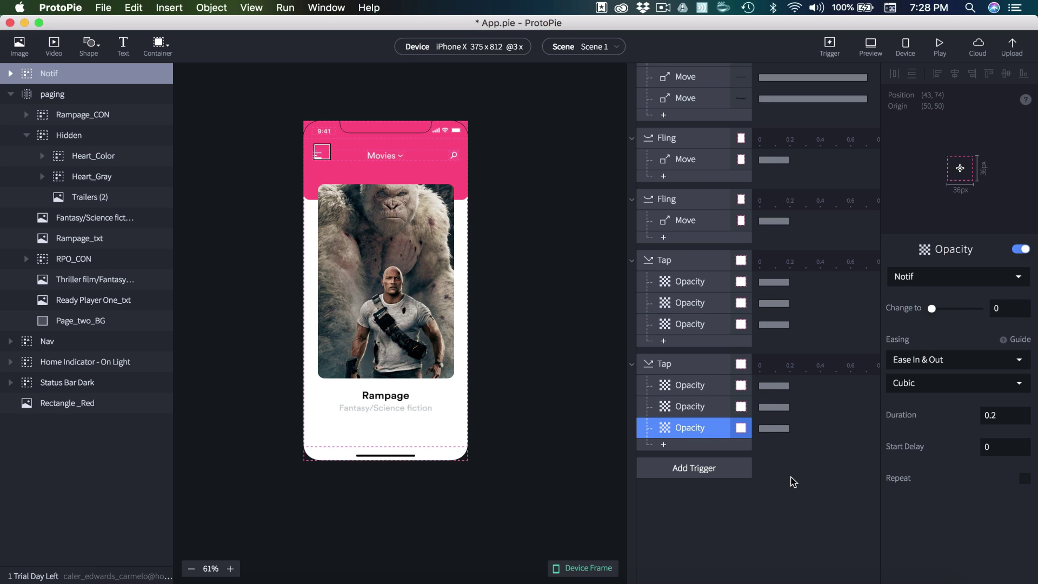
{"action": "left_click", "coordinate": [693, 387]}
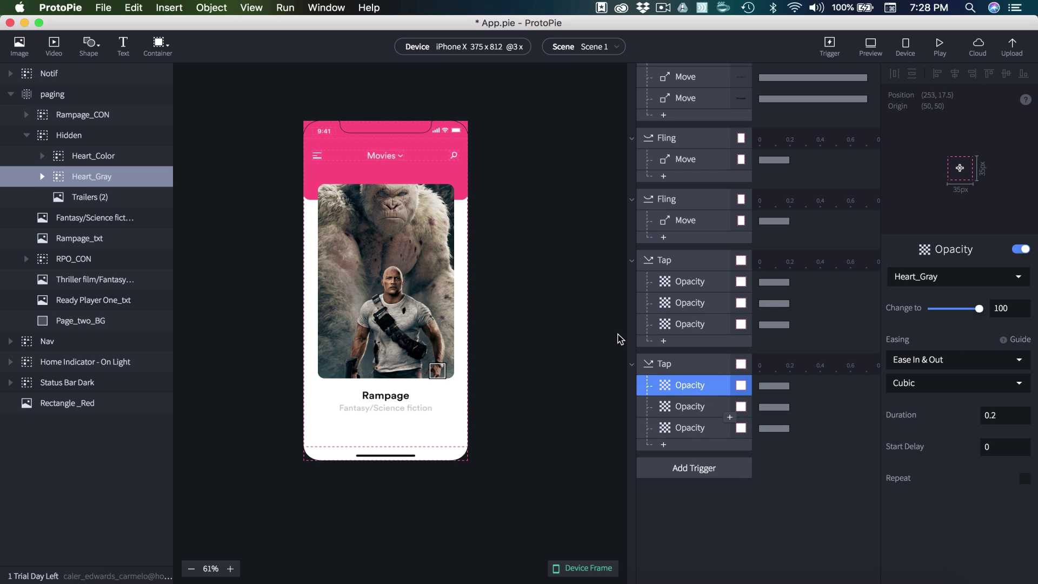
{"action": "left_click", "coordinate": [570, 138]}
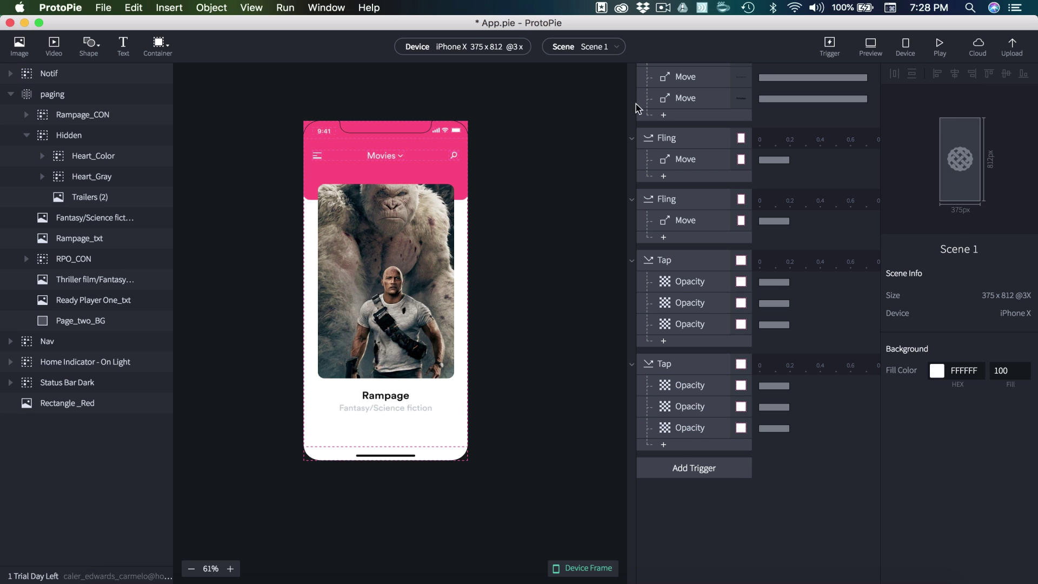
Preview the prototype, like Rampage, and swipe to Ready Player One and back.
{"action": "left_click", "coordinate": [885, 49]}
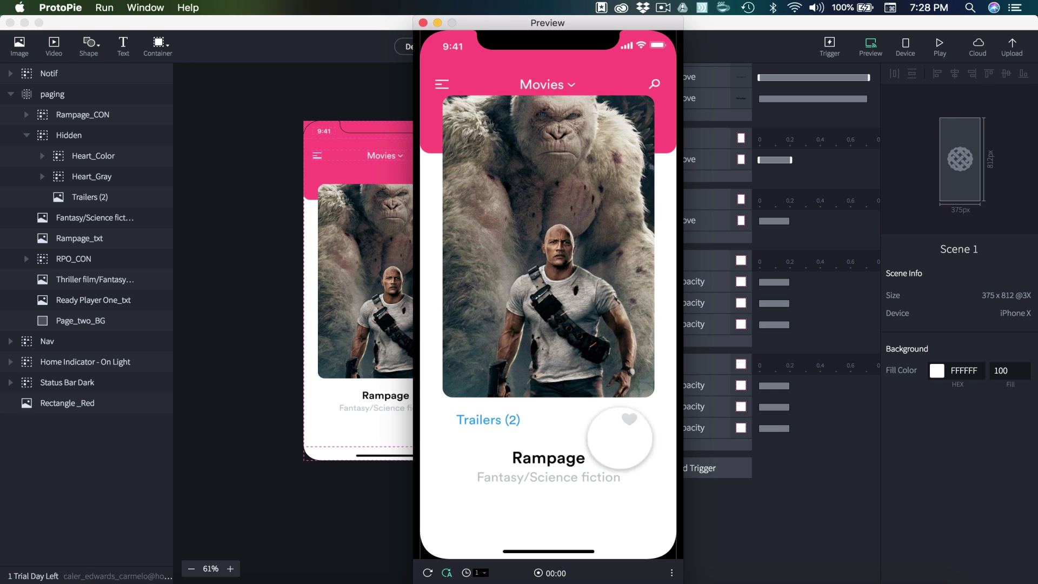
{"action": "left_click", "coordinate": [631, 423]}
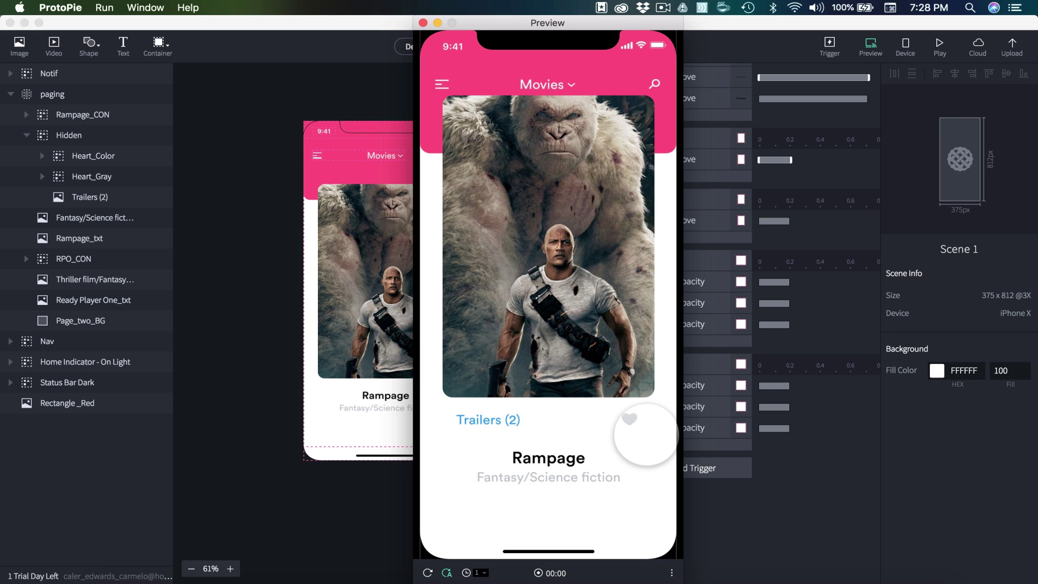
{"action": "left_click", "coordinate": [630, 419]}
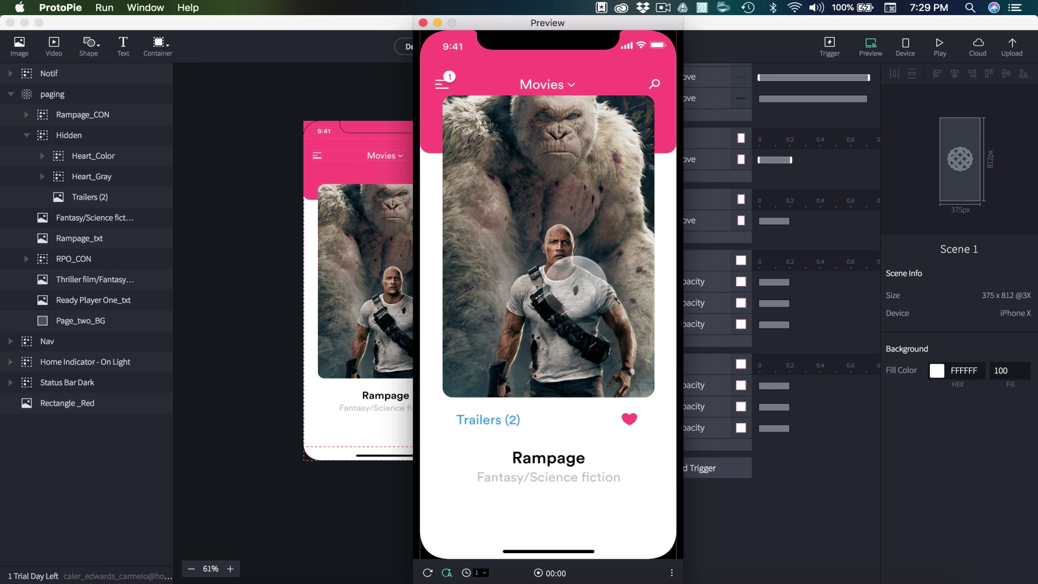
{"action": "left_click_drag", "start_coordinate": [547, 424], "coordinate": [464, 370]}
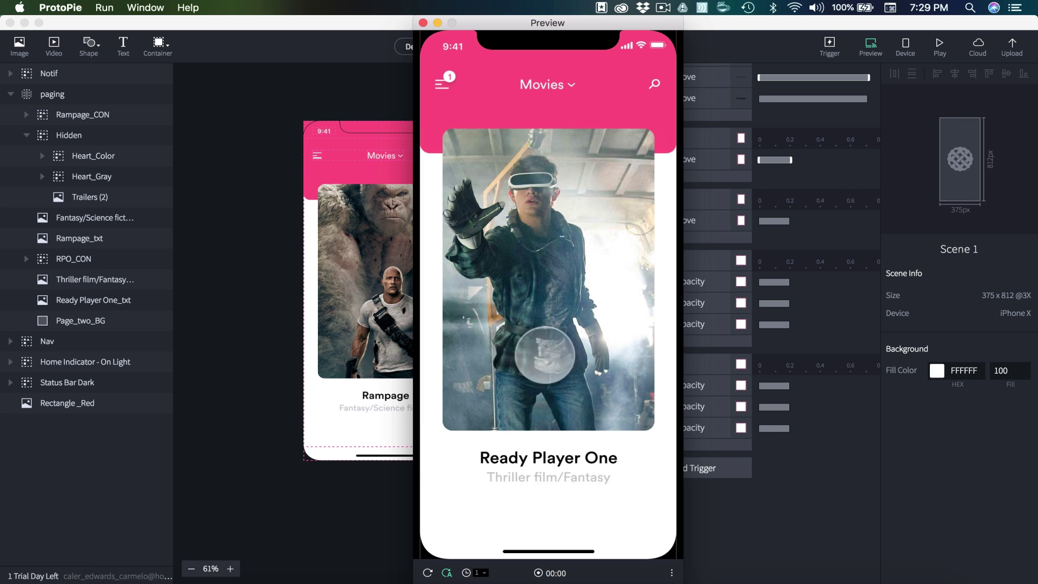
{"action": "left_click_drag", "start_coordinate": [544, 352], "coordinate": [591, 370]}
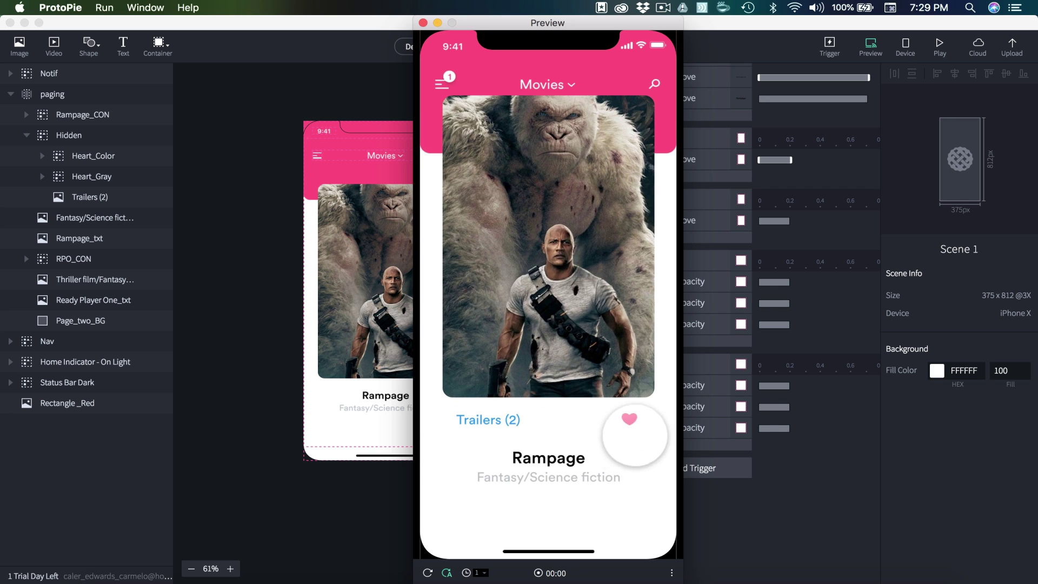
Un-like Rampage to clear the badge, then swipe between the movie cards.
{"action": "left_click", "coordinate": [632, 425]}
{"action": "left_click_drag", "start_coordinate": [566, 272], "coordinate": [643, 341]}
{"action": "left_click_drag", "start_coordinate": [503, 295], "coordinate": [644, 308]}
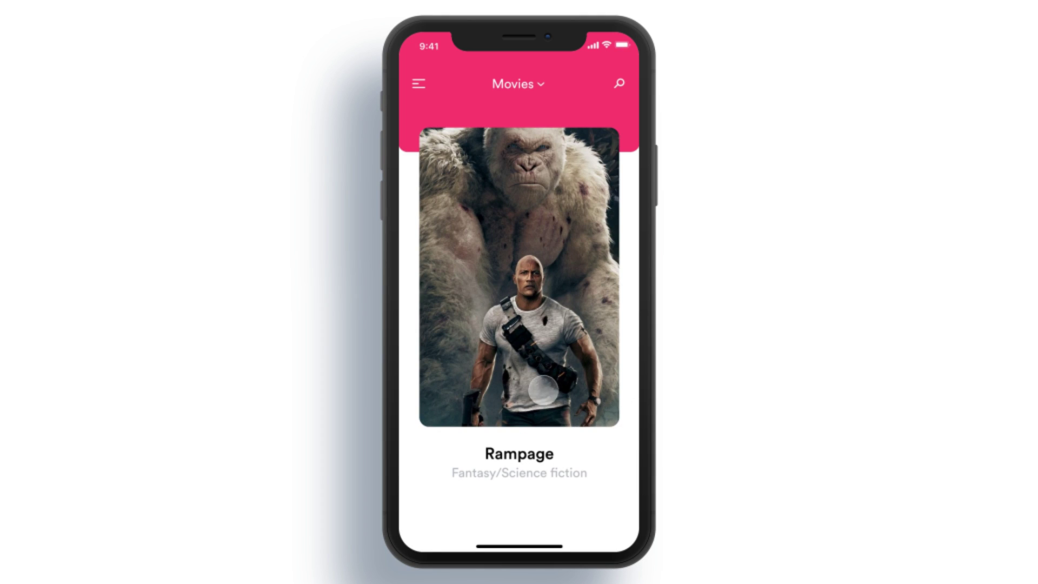
{"action": "left_click_drag", "start_coordinate": [546, 394], "coordinate": [543, 330]}
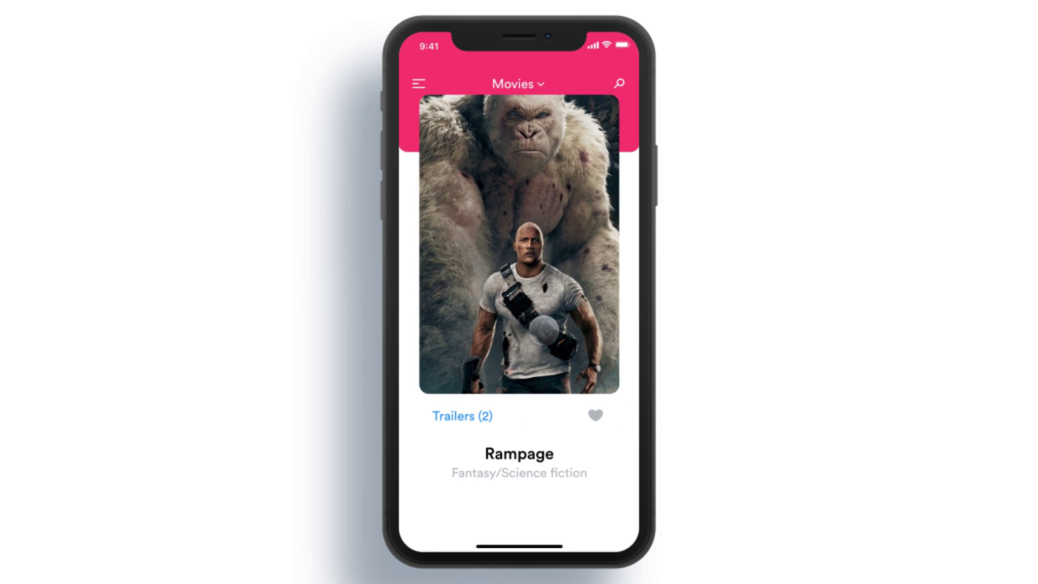
On the device mockup, toggle the Rampage like and slide the card to show Trailers (2).
{"action": "left_click", "coordinate": [595, 417]}
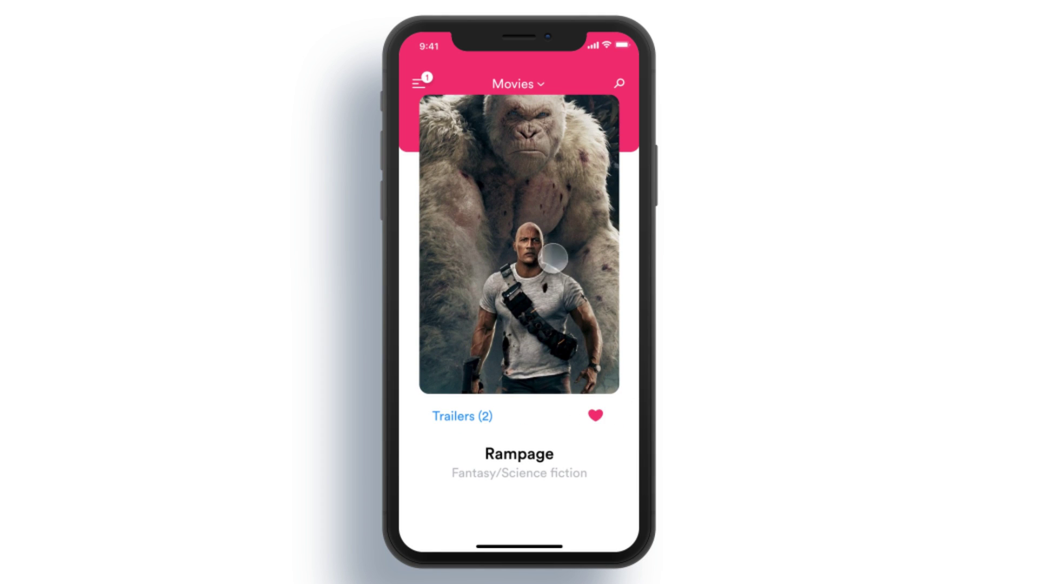
{"action": "left_click_drag", "start_coordinate": [553, 252], "coordinate": [605, 362]}
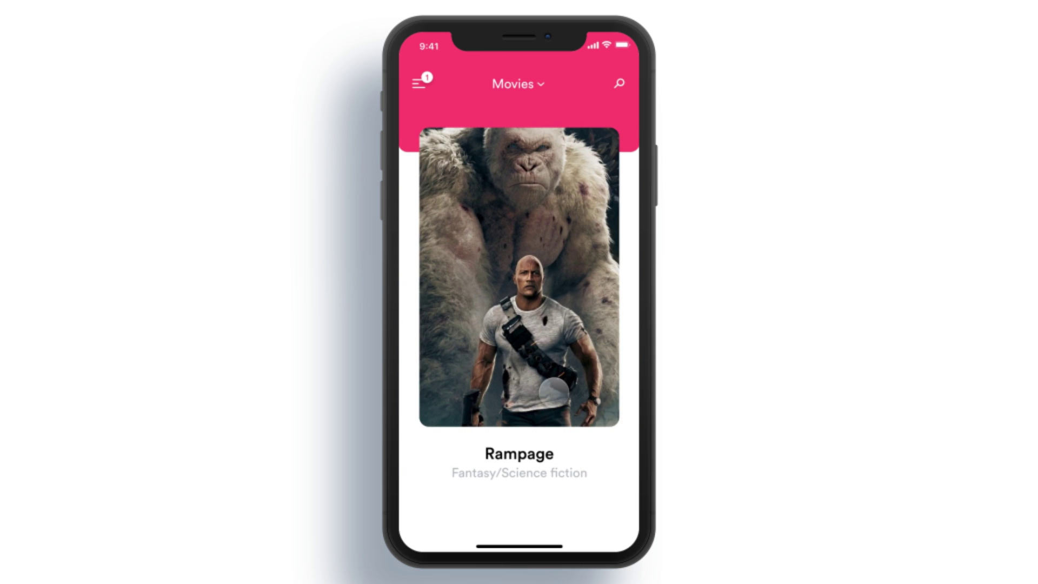
{"action": "left_click_drag", "start_coordinate": [554, 392], "coordinate": [588, 377]}
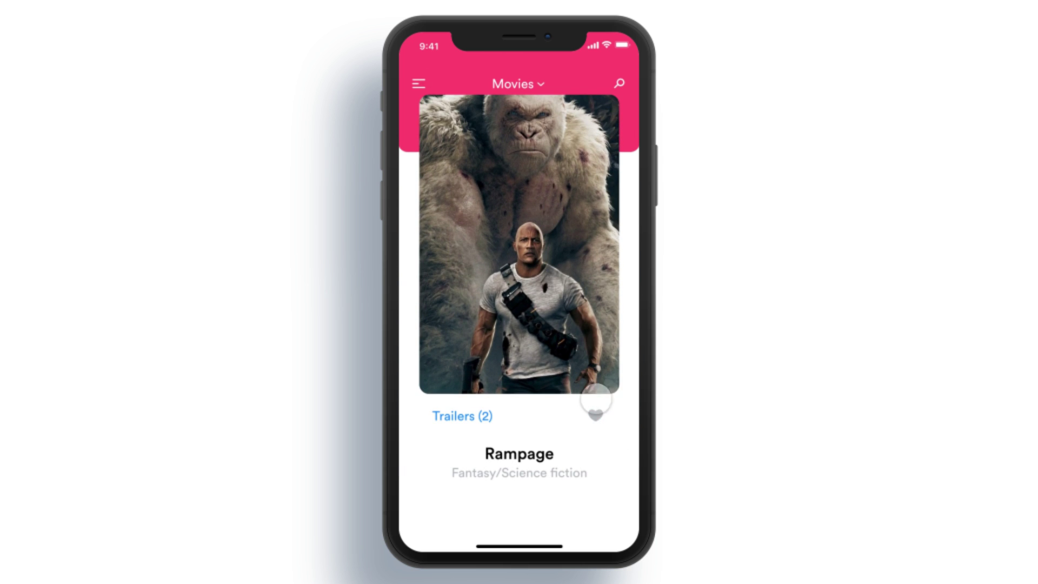
{"action": "left_click_drag", "start_coordinate": [586, 204], "coordinate": [595, 345]}
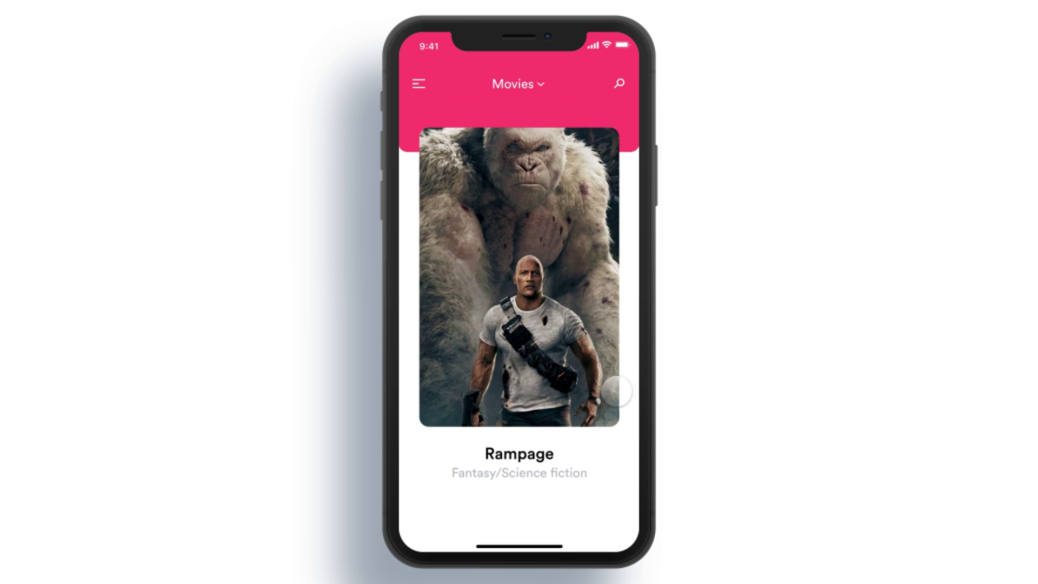
{"action": "left_click_drag", "start_coordinate": [544, 393], "coordinate": [547, 342]}
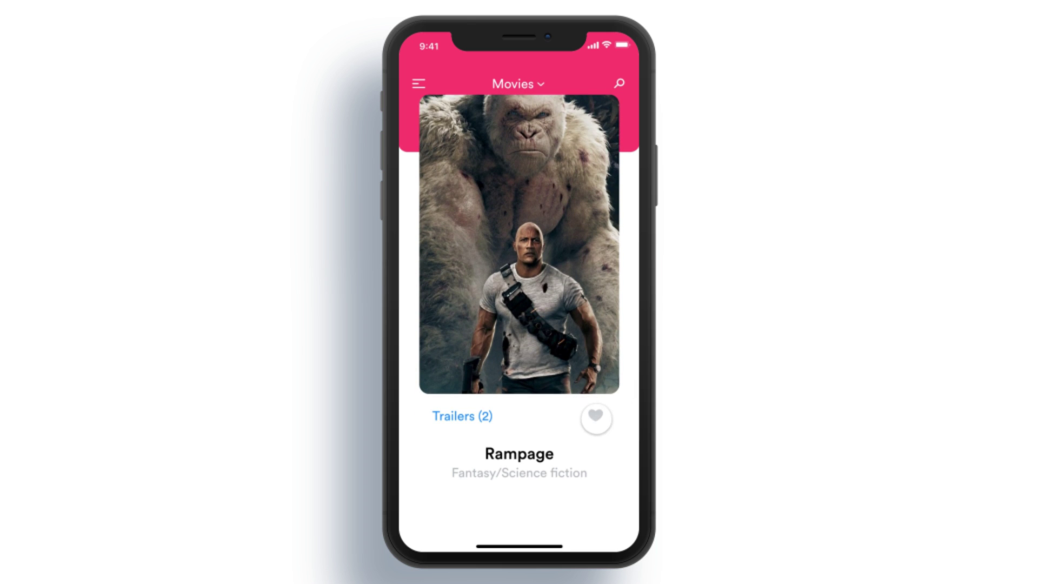
{"action": "left_click", "coordinate": [596, 418]}
{"action": "left_click_drag", "start_coordinate": [553, 253], "coordinate": [616, 356]}
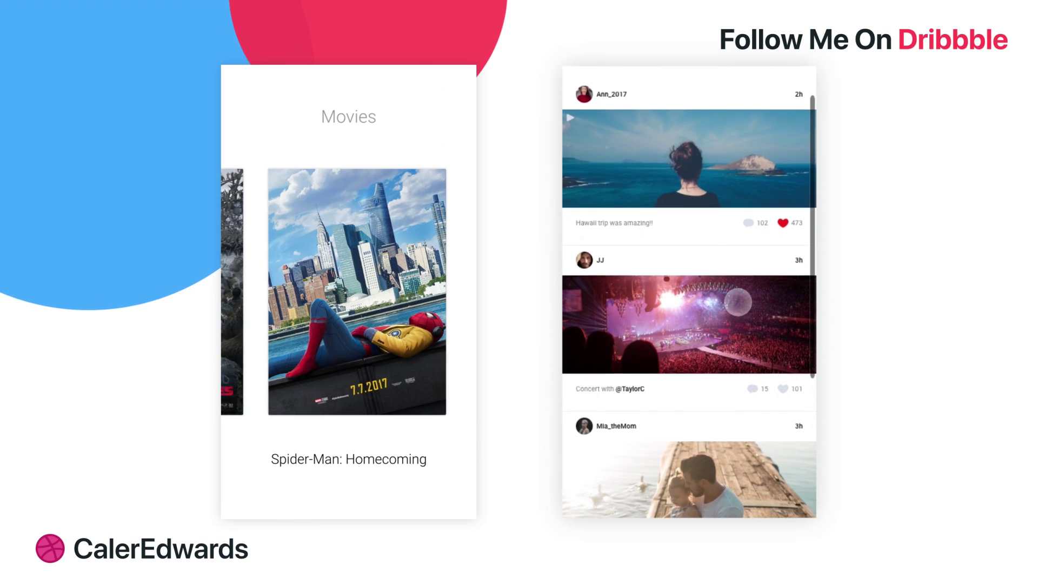